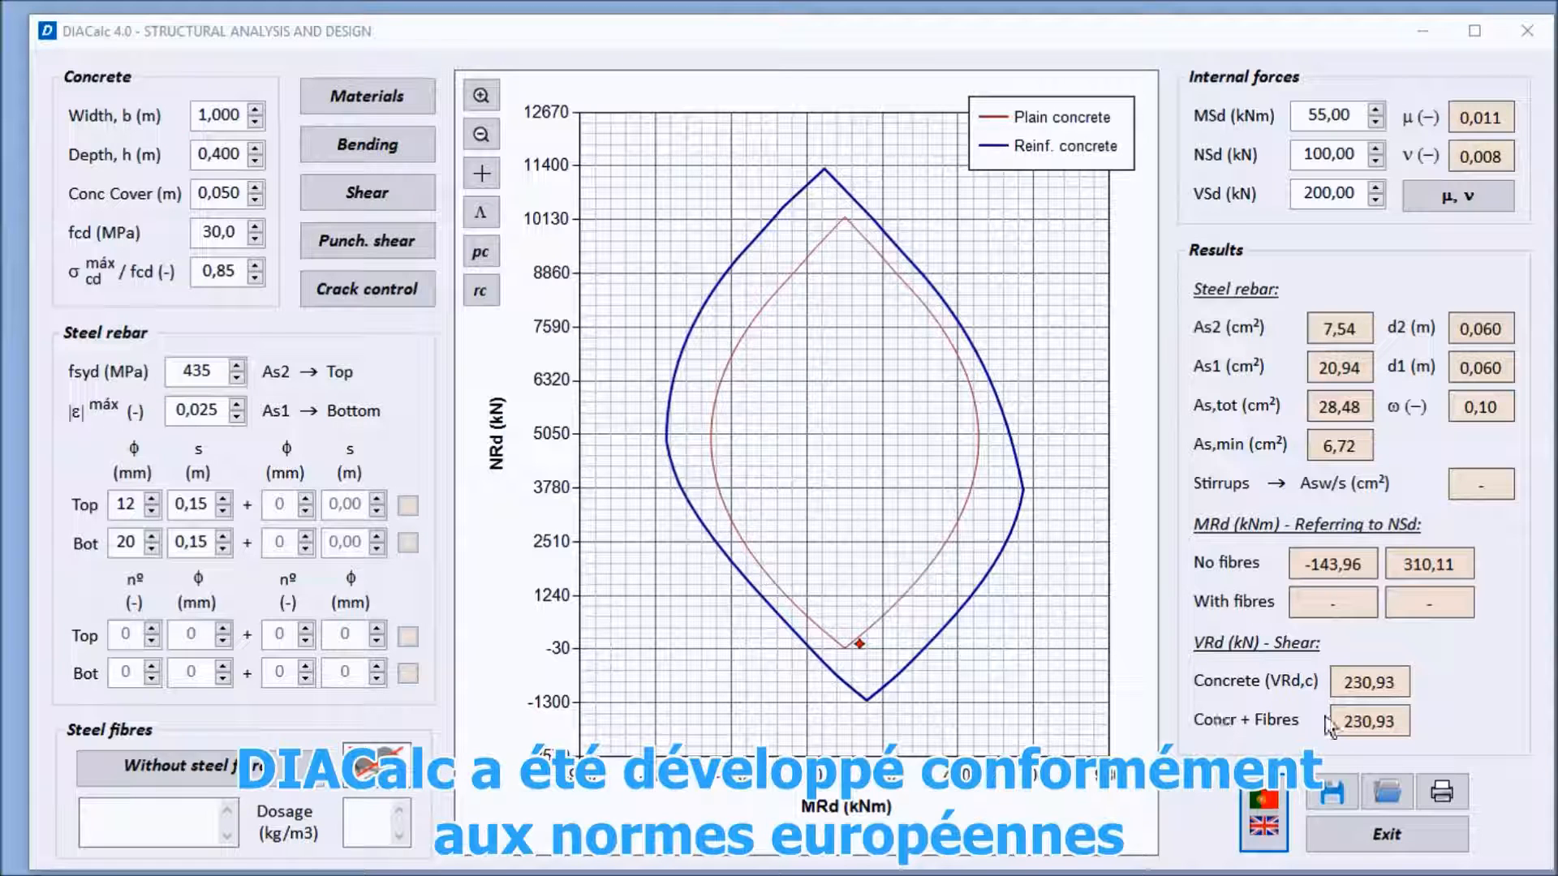
- Open the language and code settings and try each EN 1992-1-1 variant, ending on EN 1992-1-1 User-Defined
click(1263, 813)
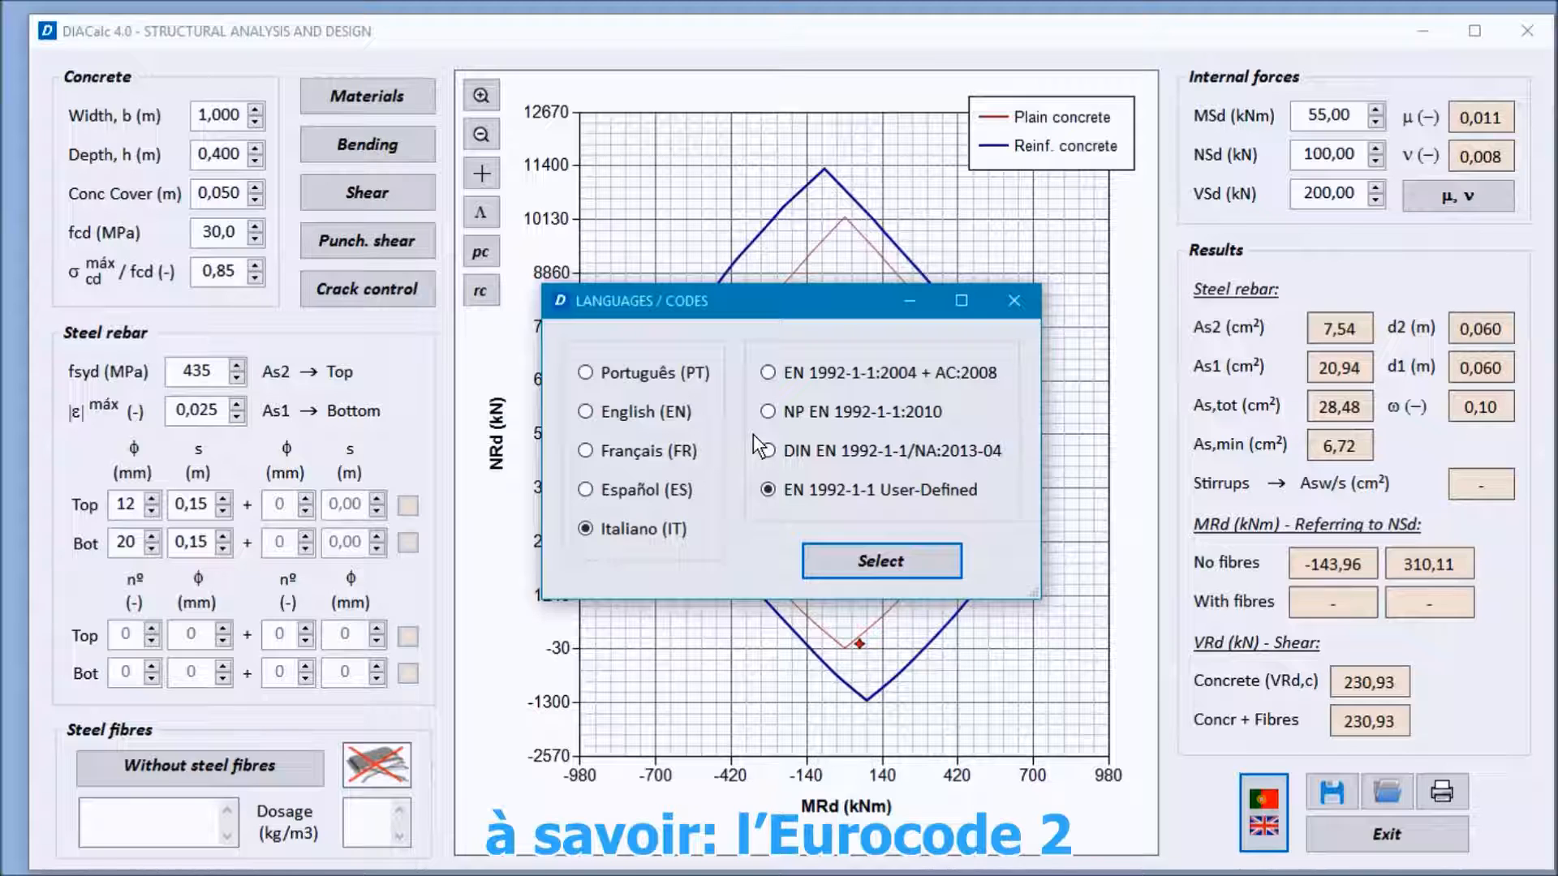
click(791, 374)
click(793, 414)
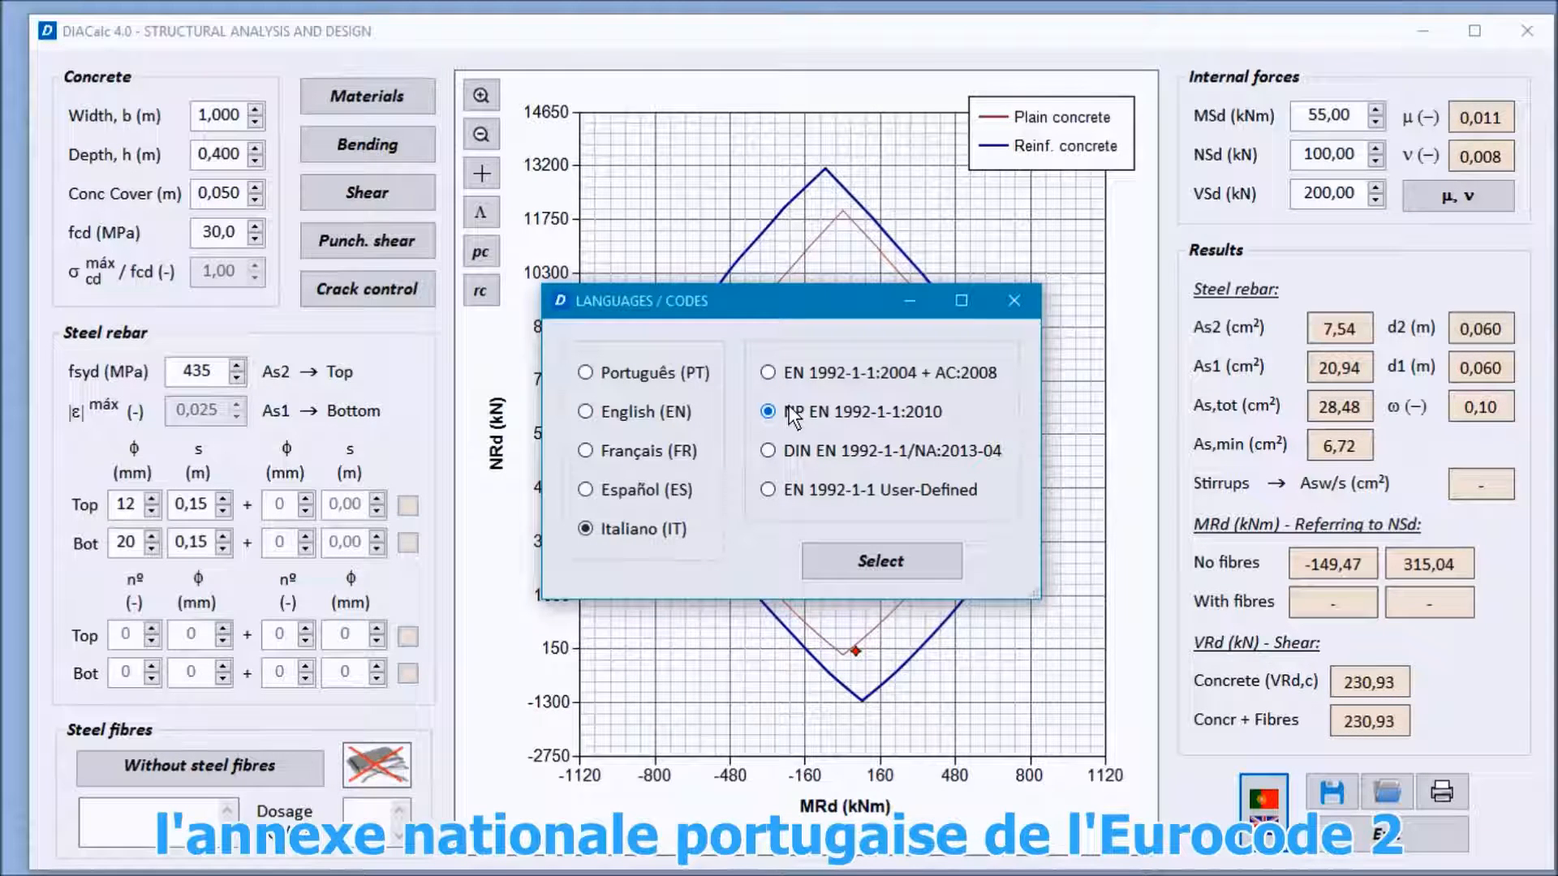
click(784, 449)
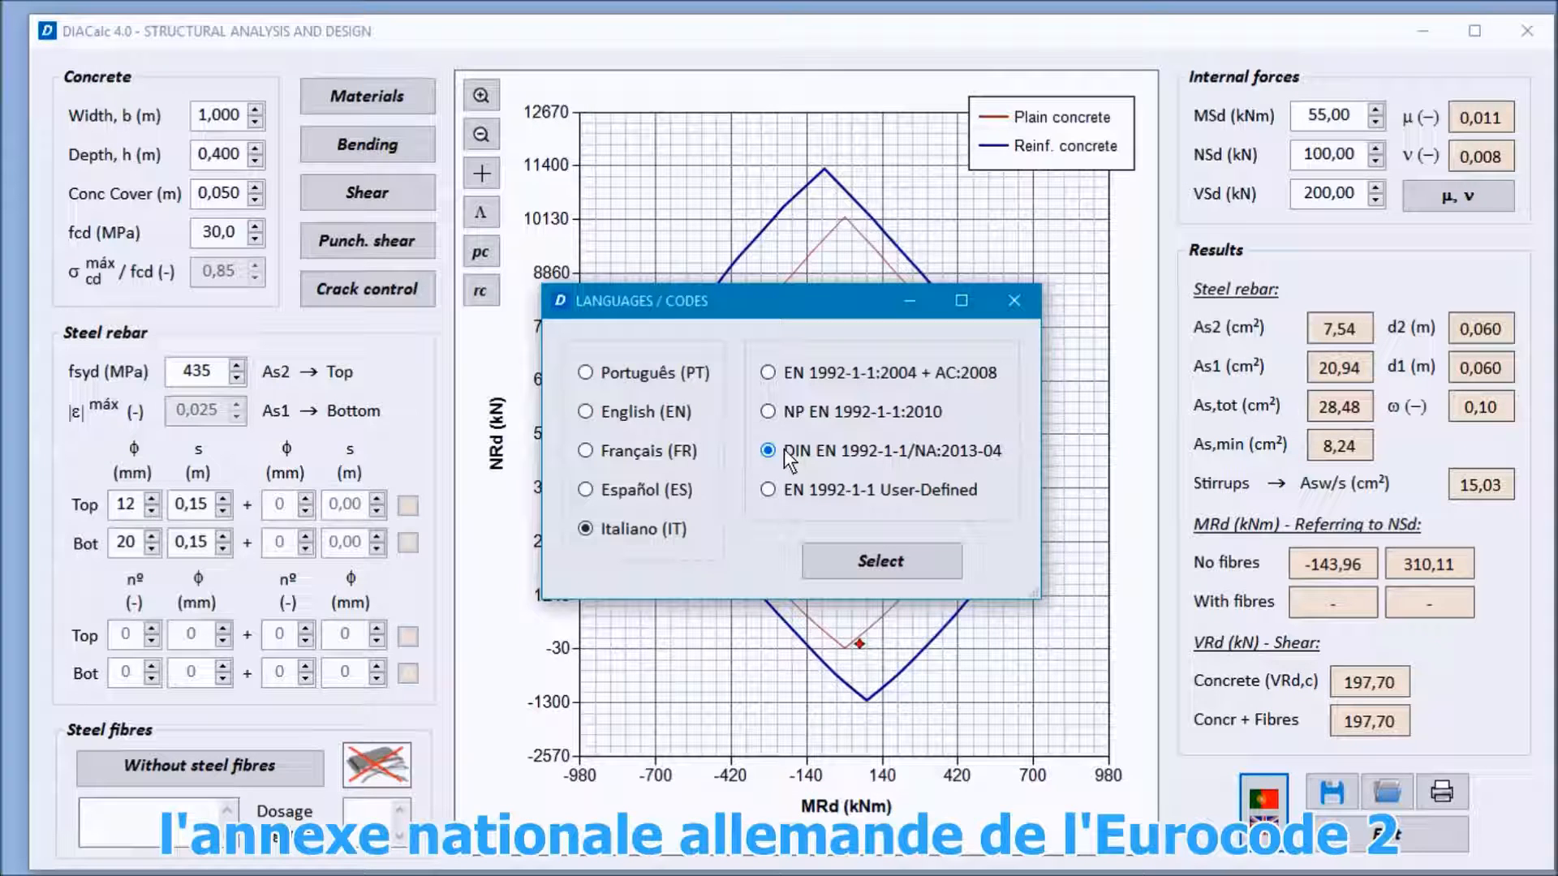
click(790, 497)
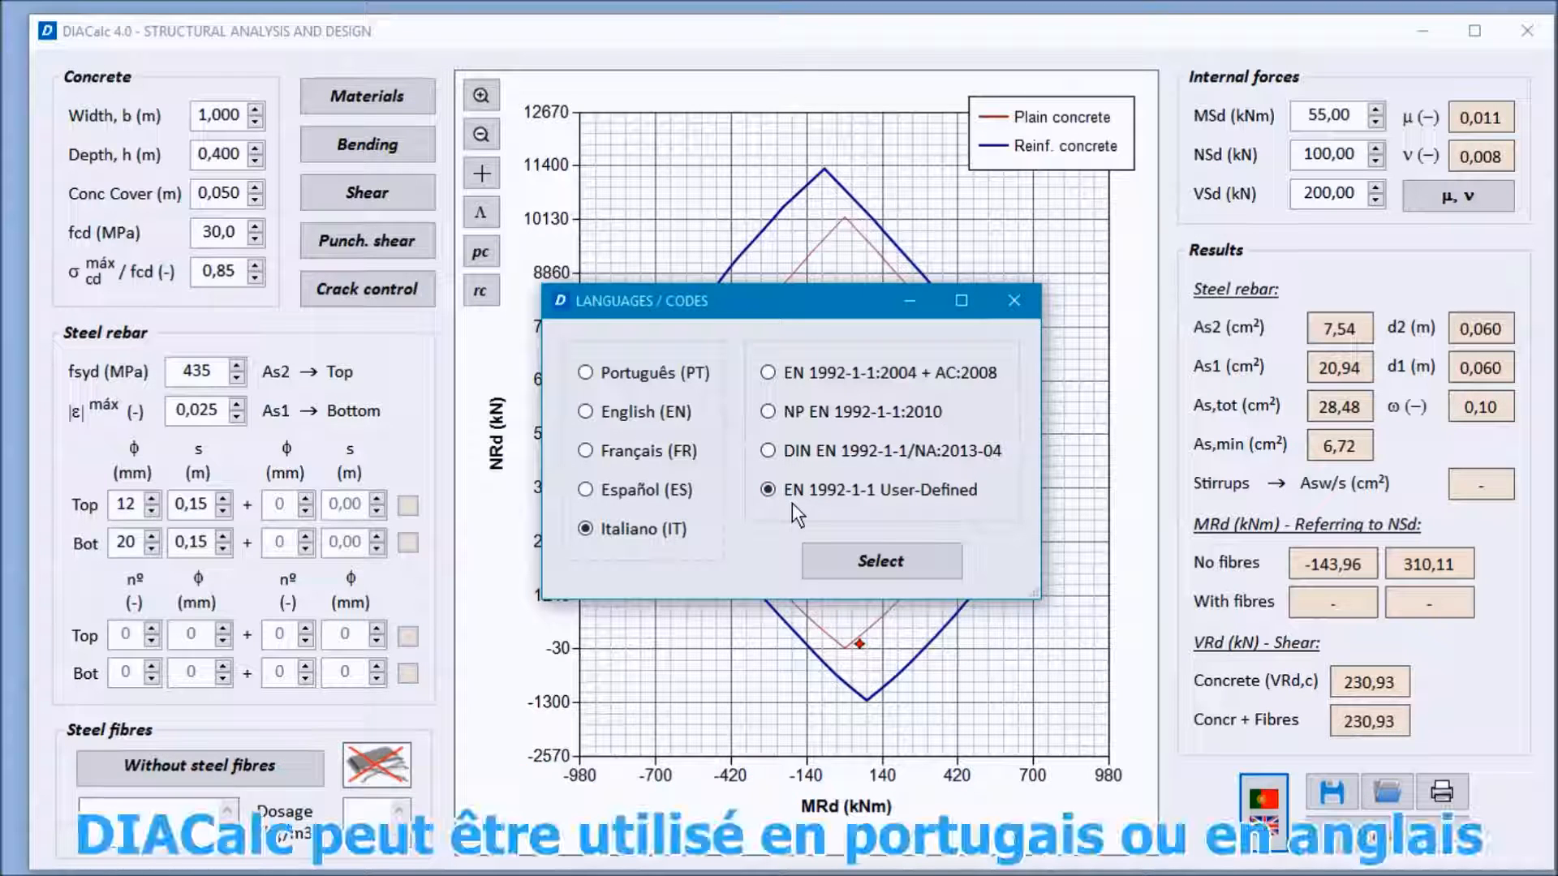
- Apply Português (PT) as the program language and switch it back to English (EN)
click(629, 373)
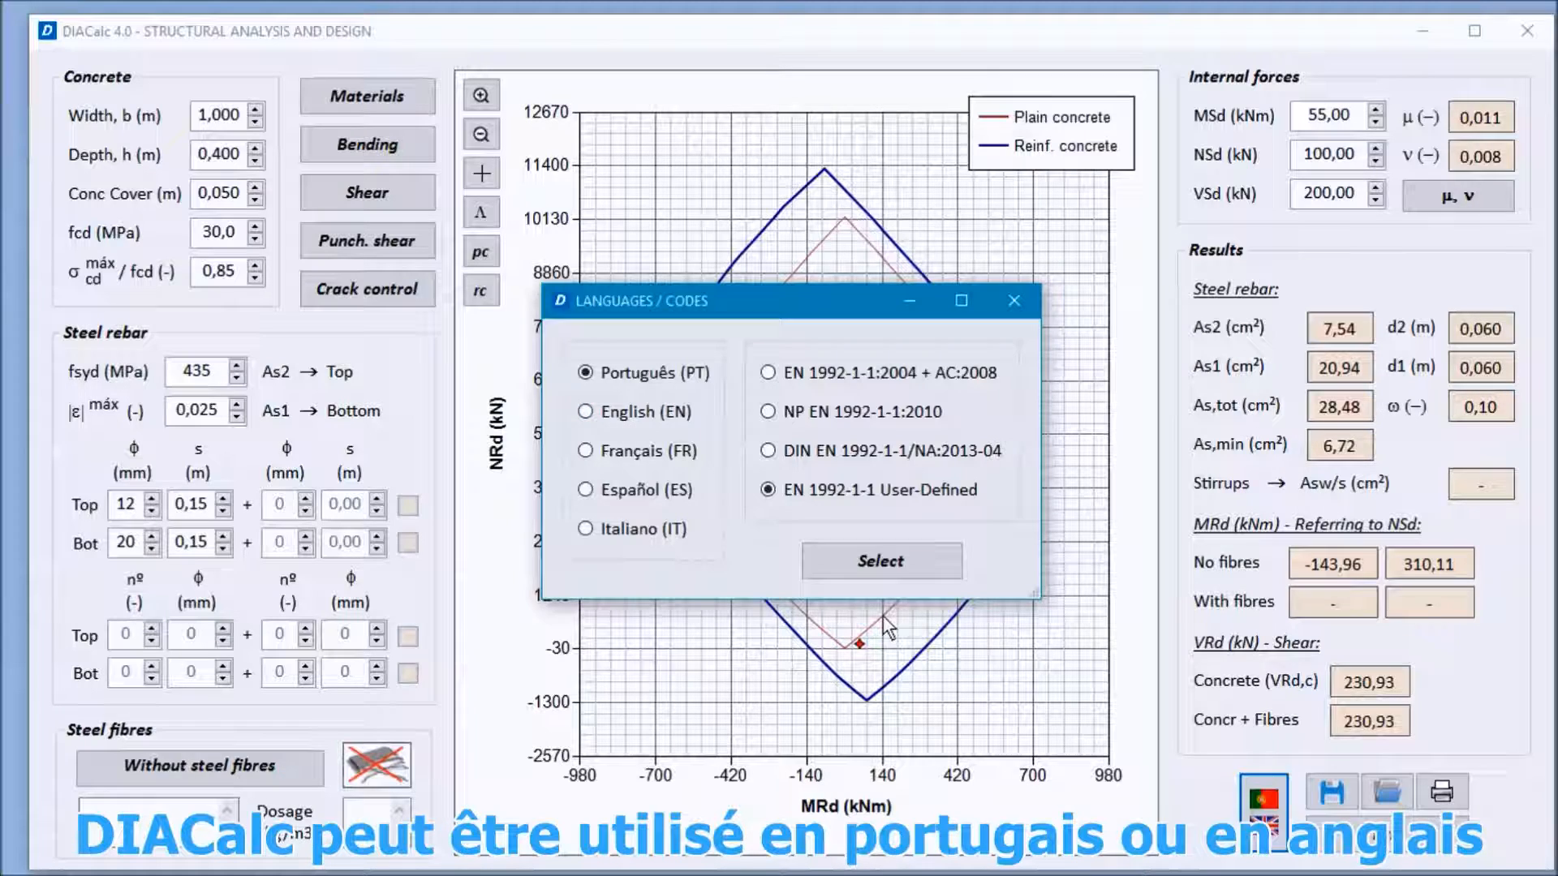
click(888, 562)
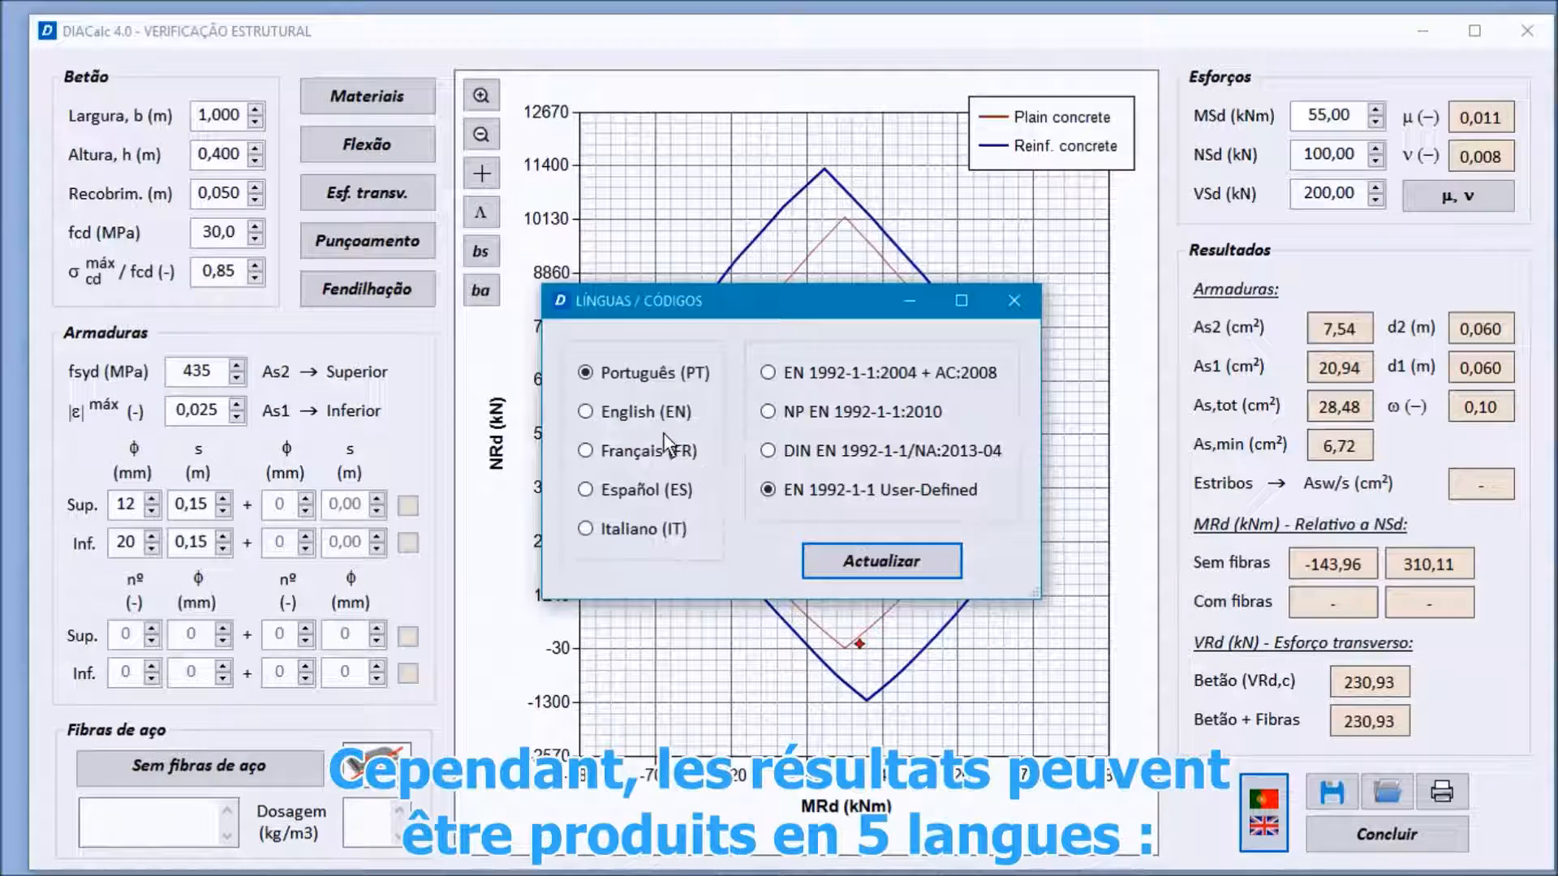
click(649, 412)
click(879, 558)
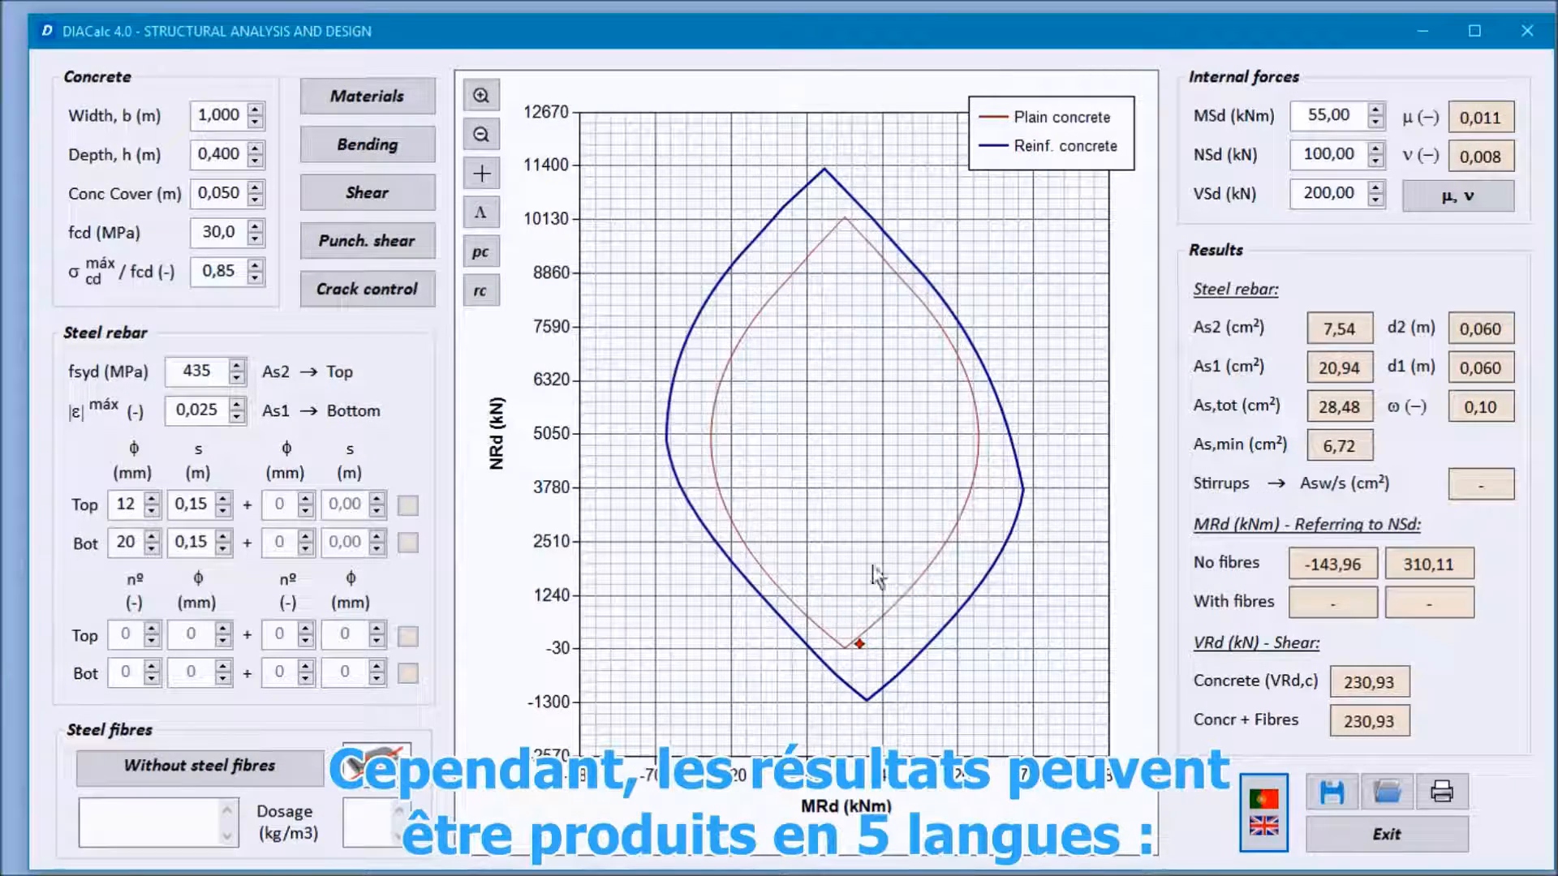
- Reopen the language settings, go through the five available languages and apply Italiano (IT)
click(1280, 821)
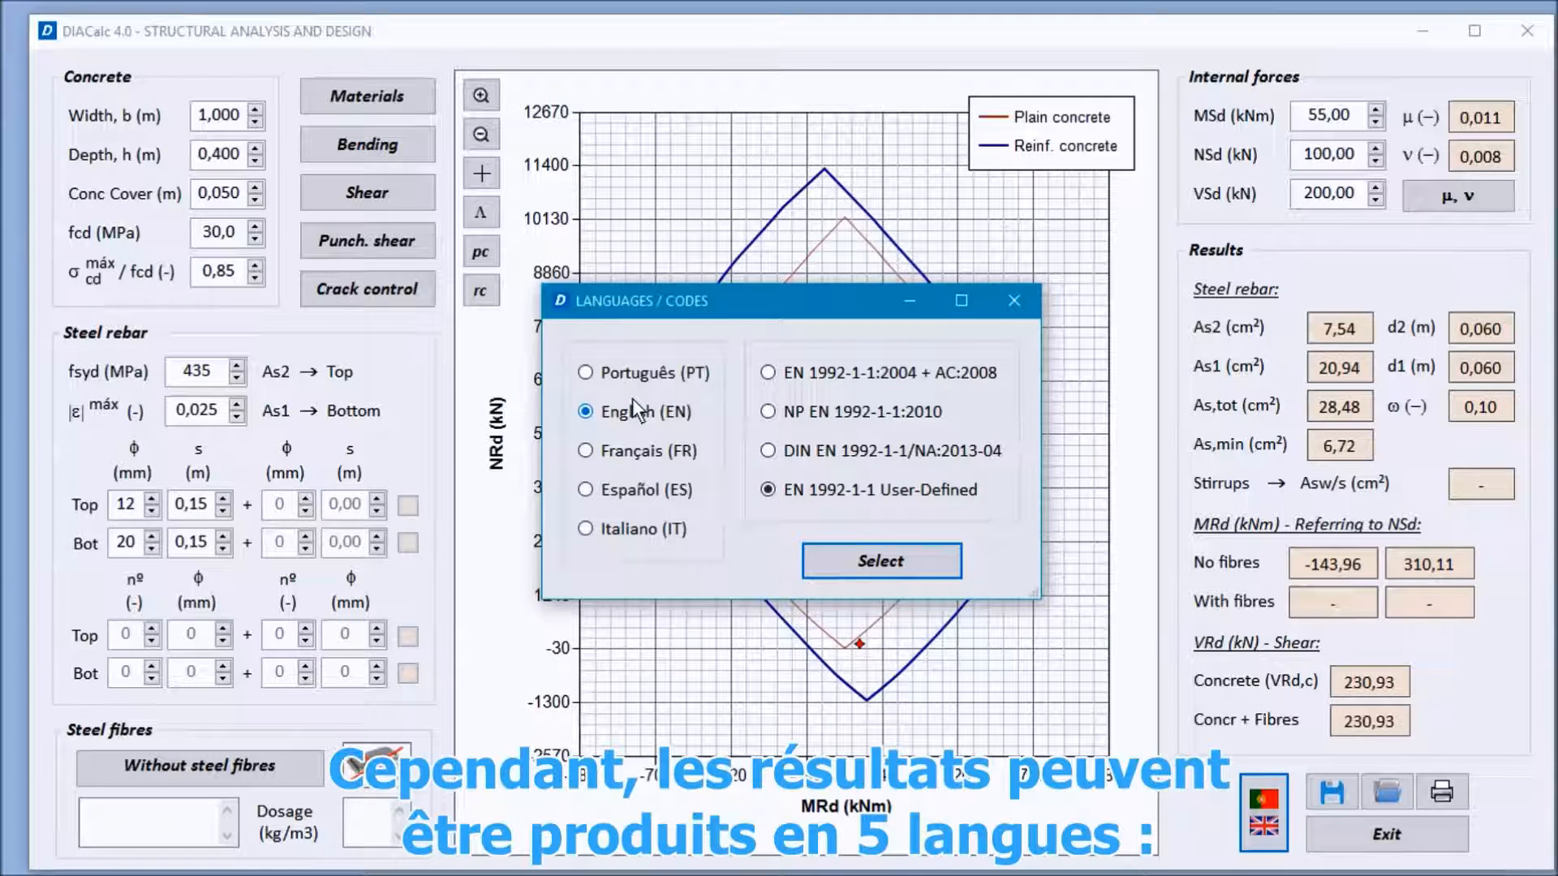
click(622, 370)
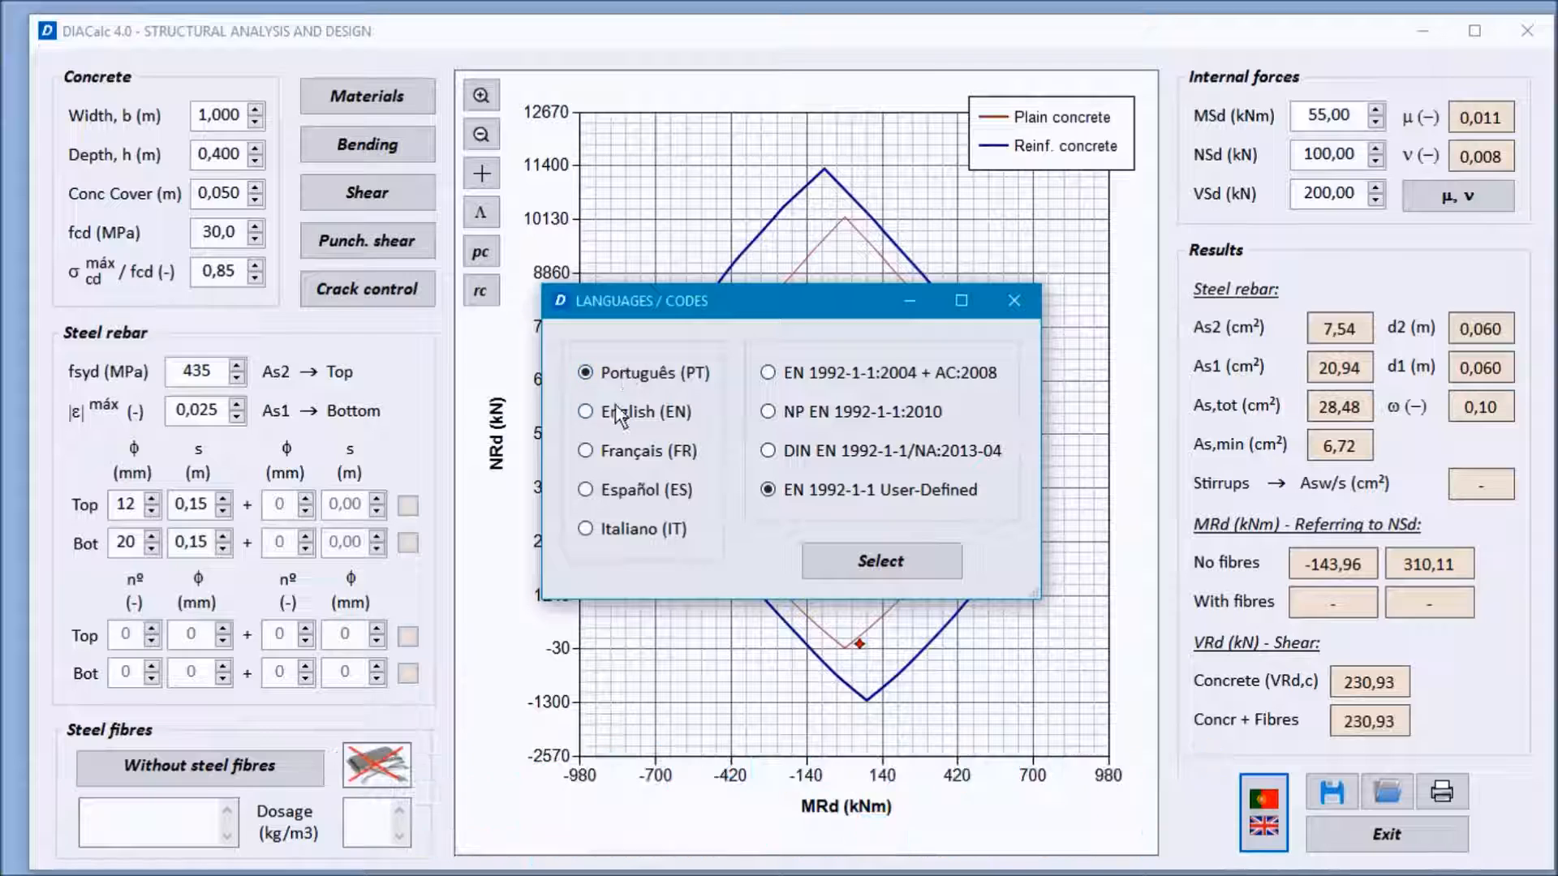
click(622, 412)
click(621, 452)
click(630, 487)
click(631, 530)
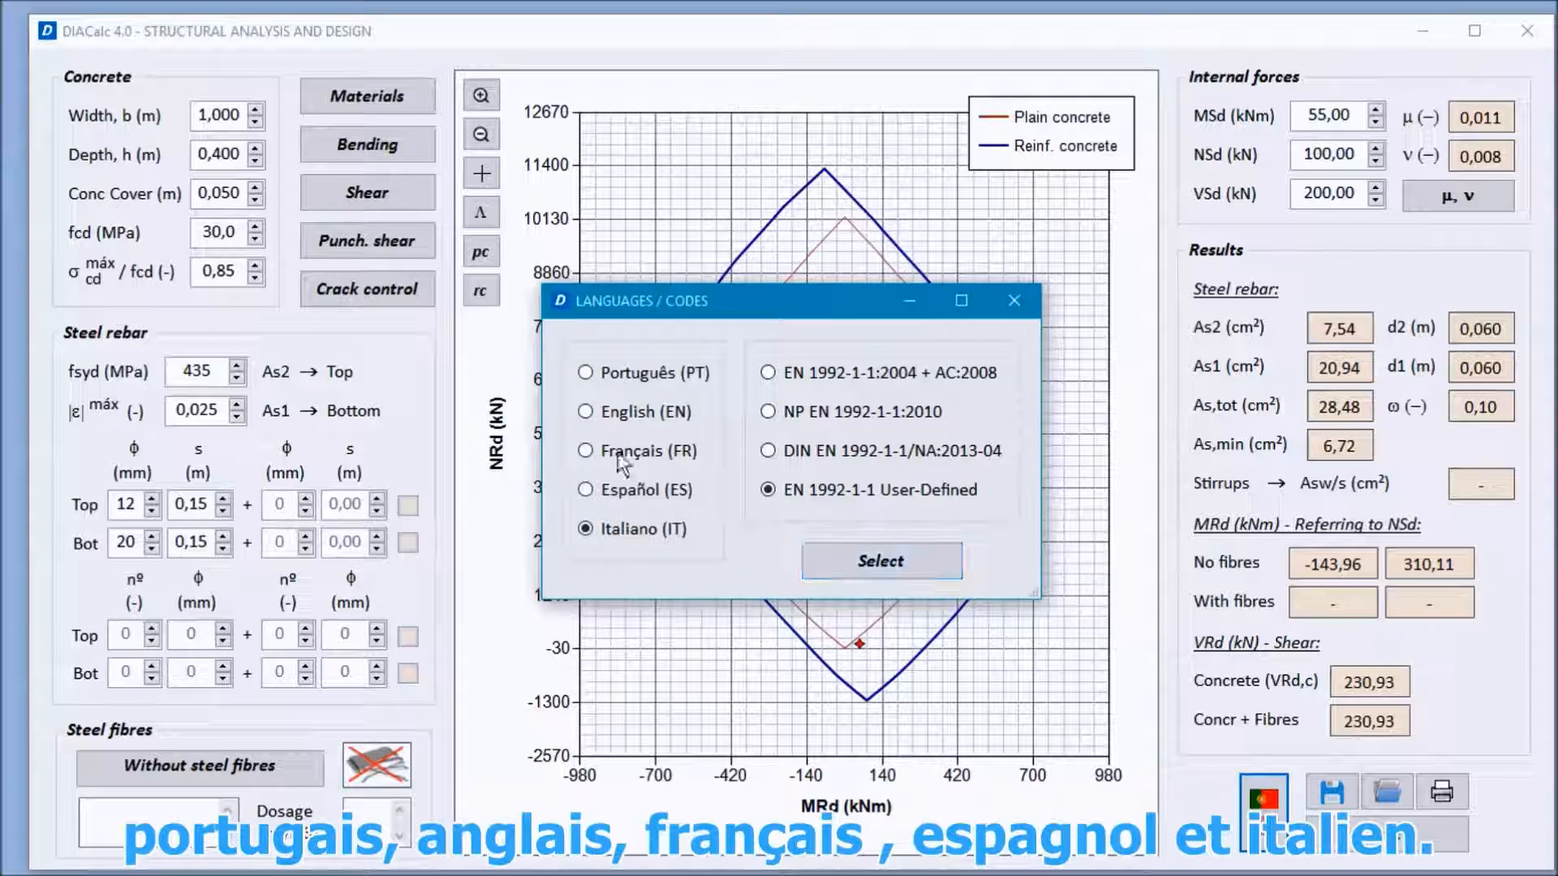
click(882, 560)
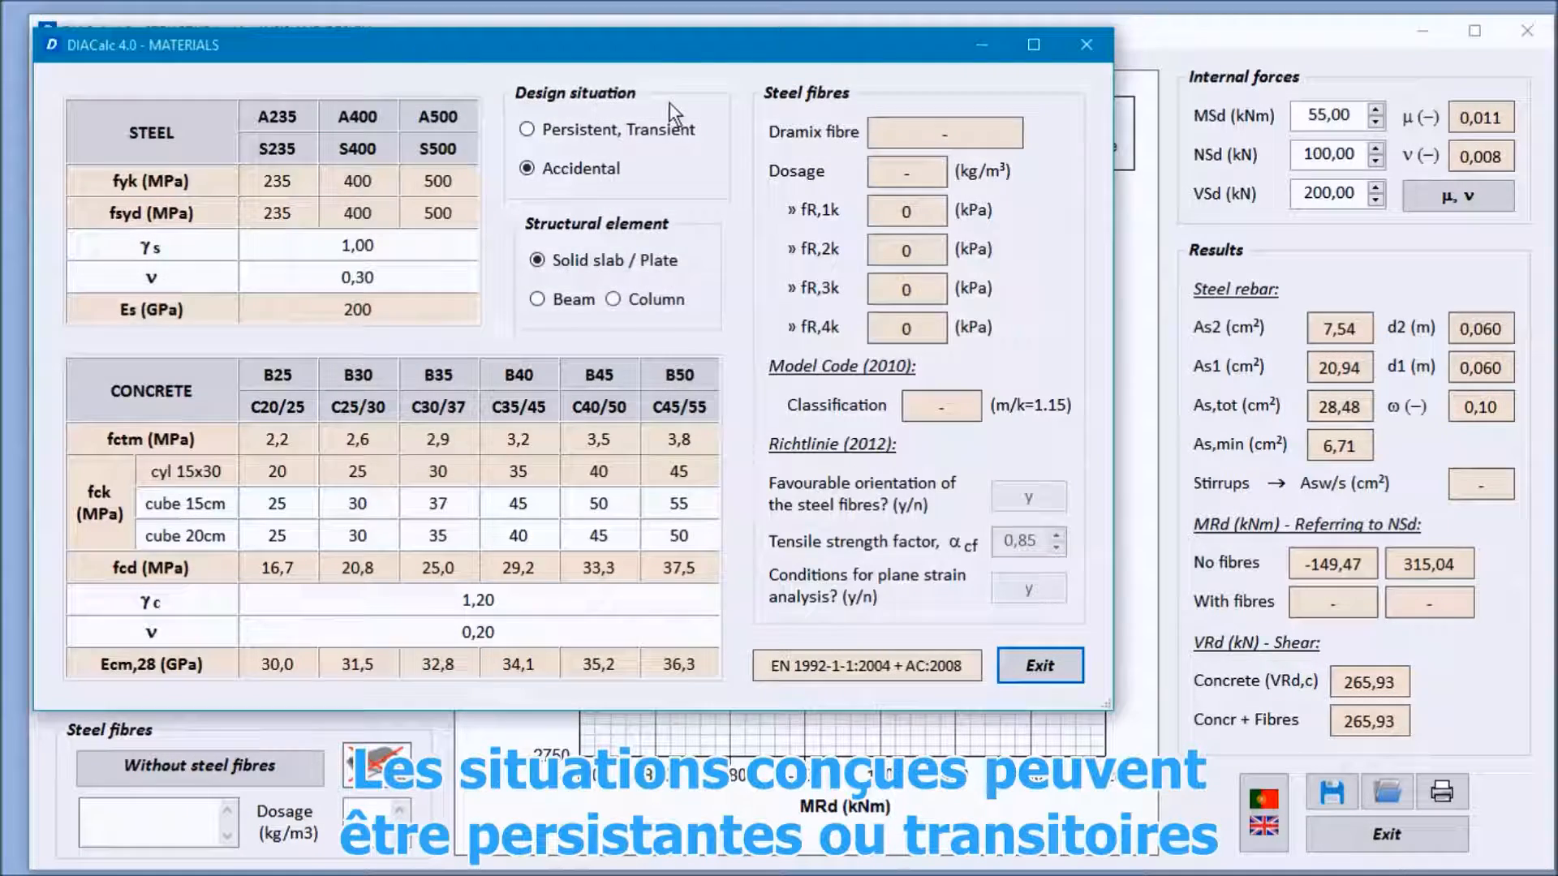
- In the material properties, compare the two design situations and leave it set to Persistent, Transient
drag(680, 54, 849, 73)
click(737, 153)
click(740, 187)
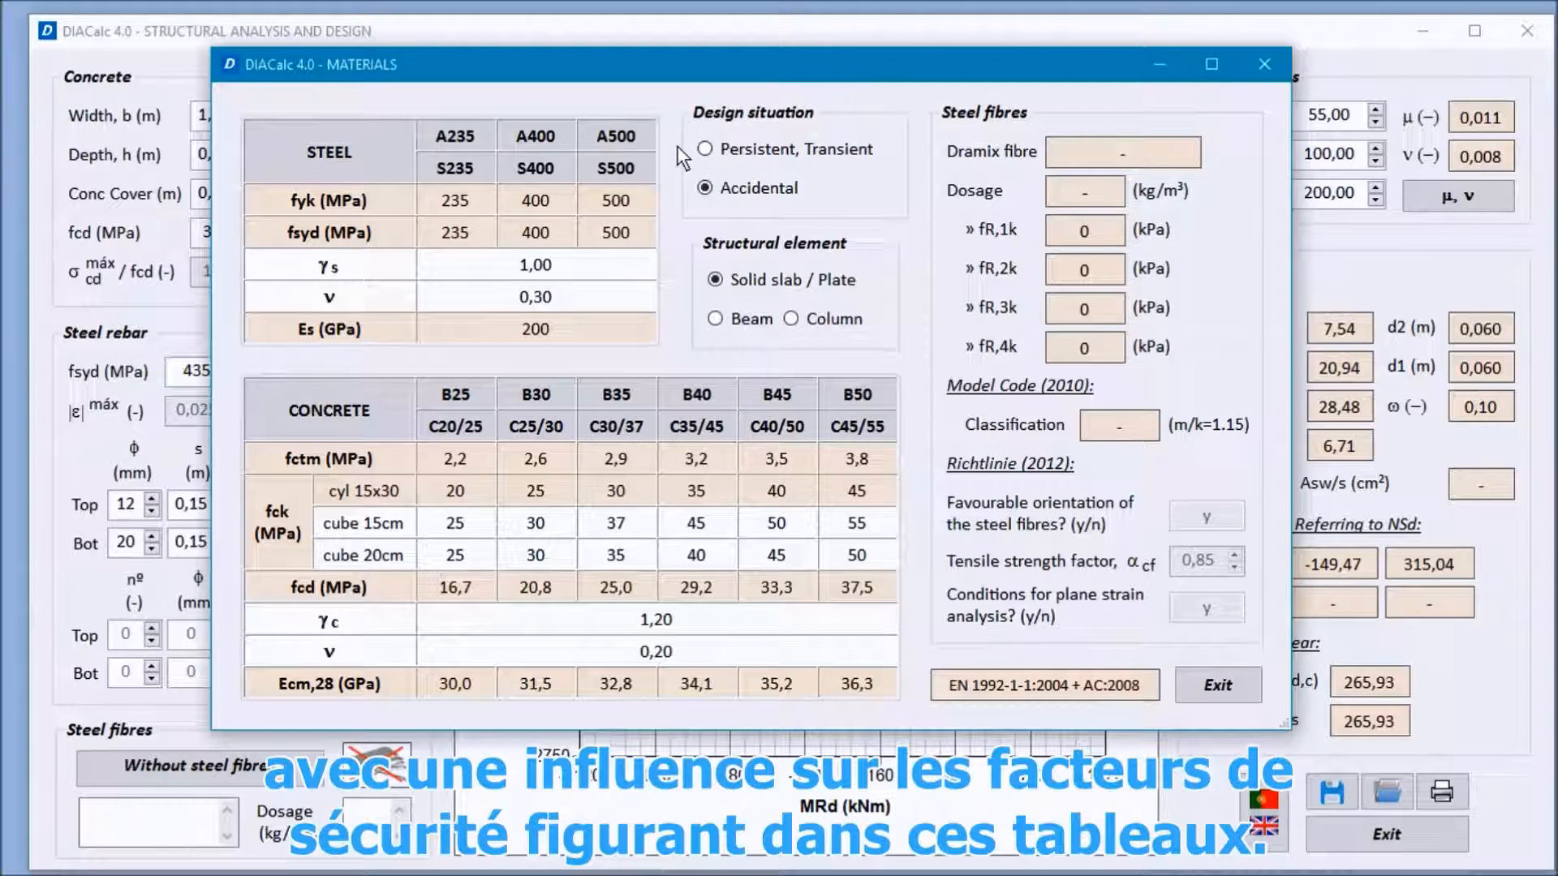
click(729, 150)
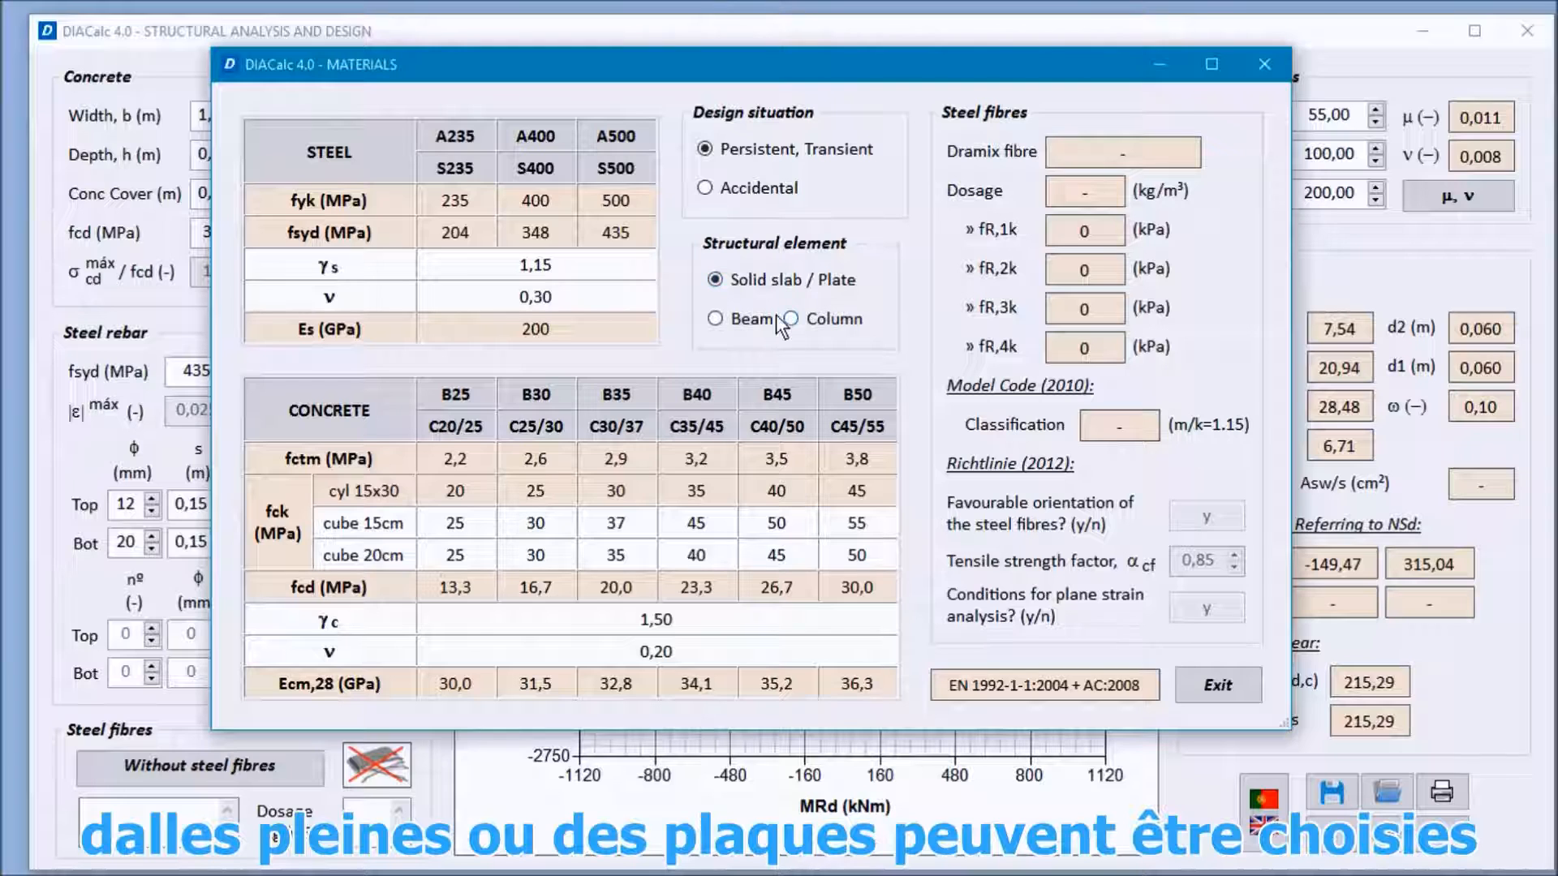
- Switch the structural element to Beam and to Column, and leave the material properties
click(748, 322)
click(829, 320)
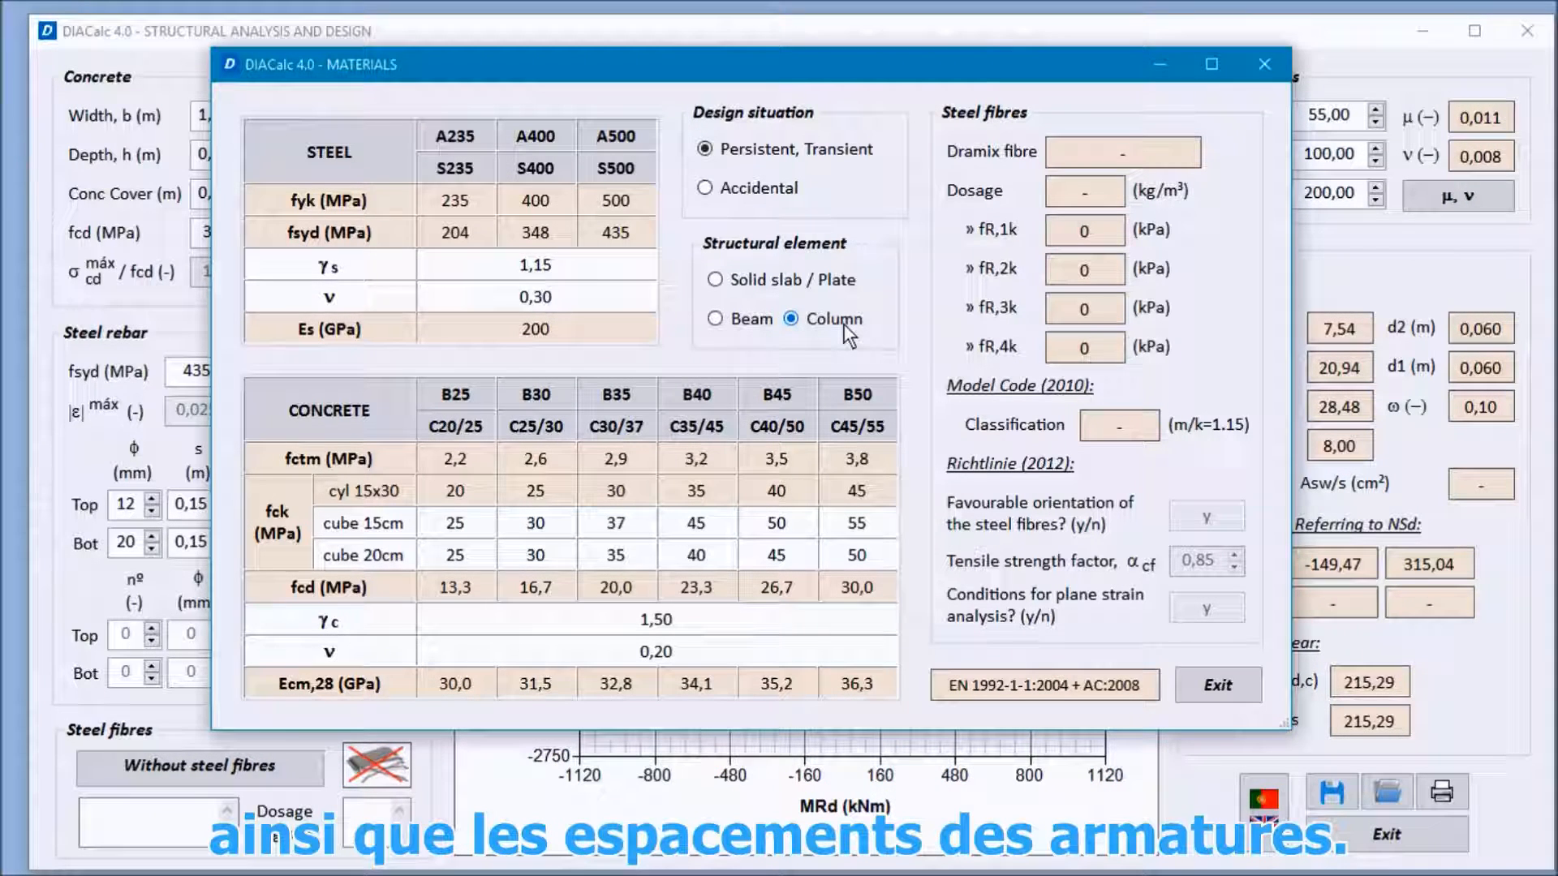
click(1218, 685)
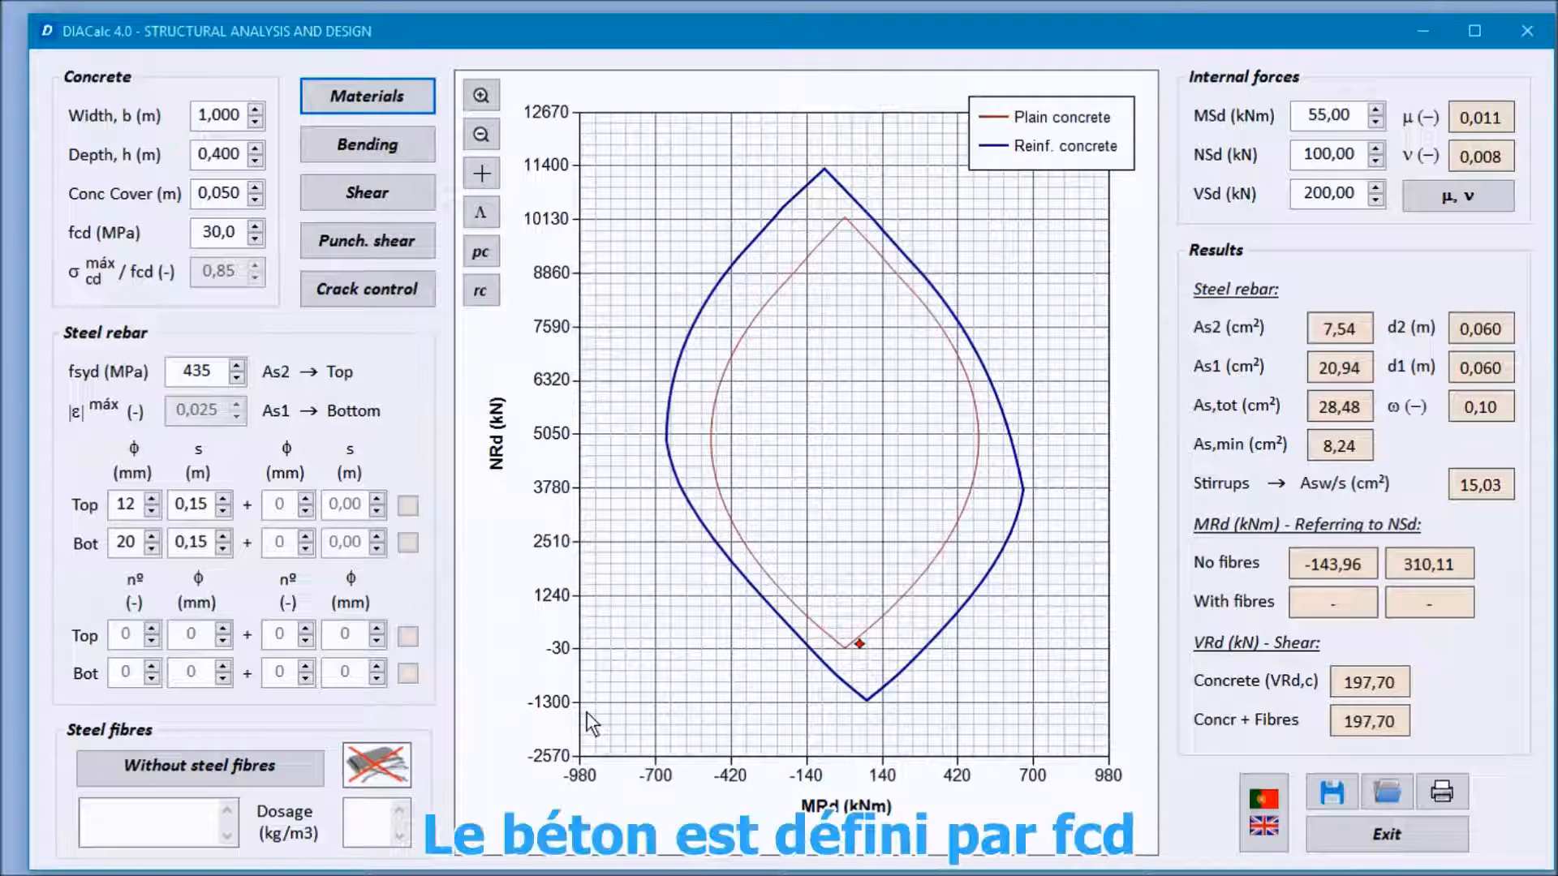
- Set the concrete design strength fcd to 20,0 MPa
drag(210, 233, 199, 233)
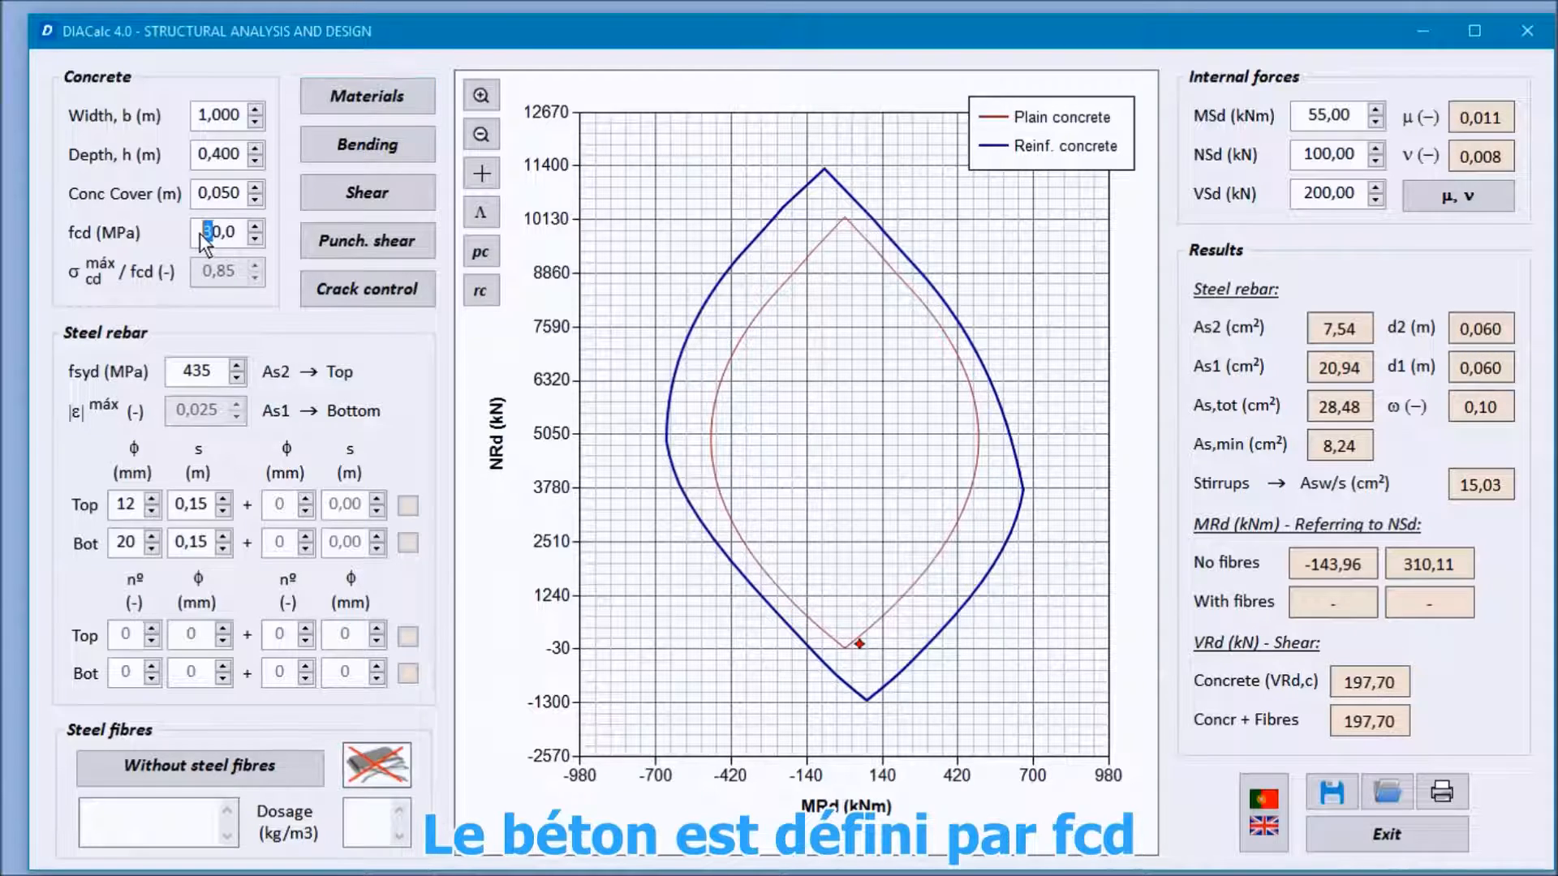
text(2)
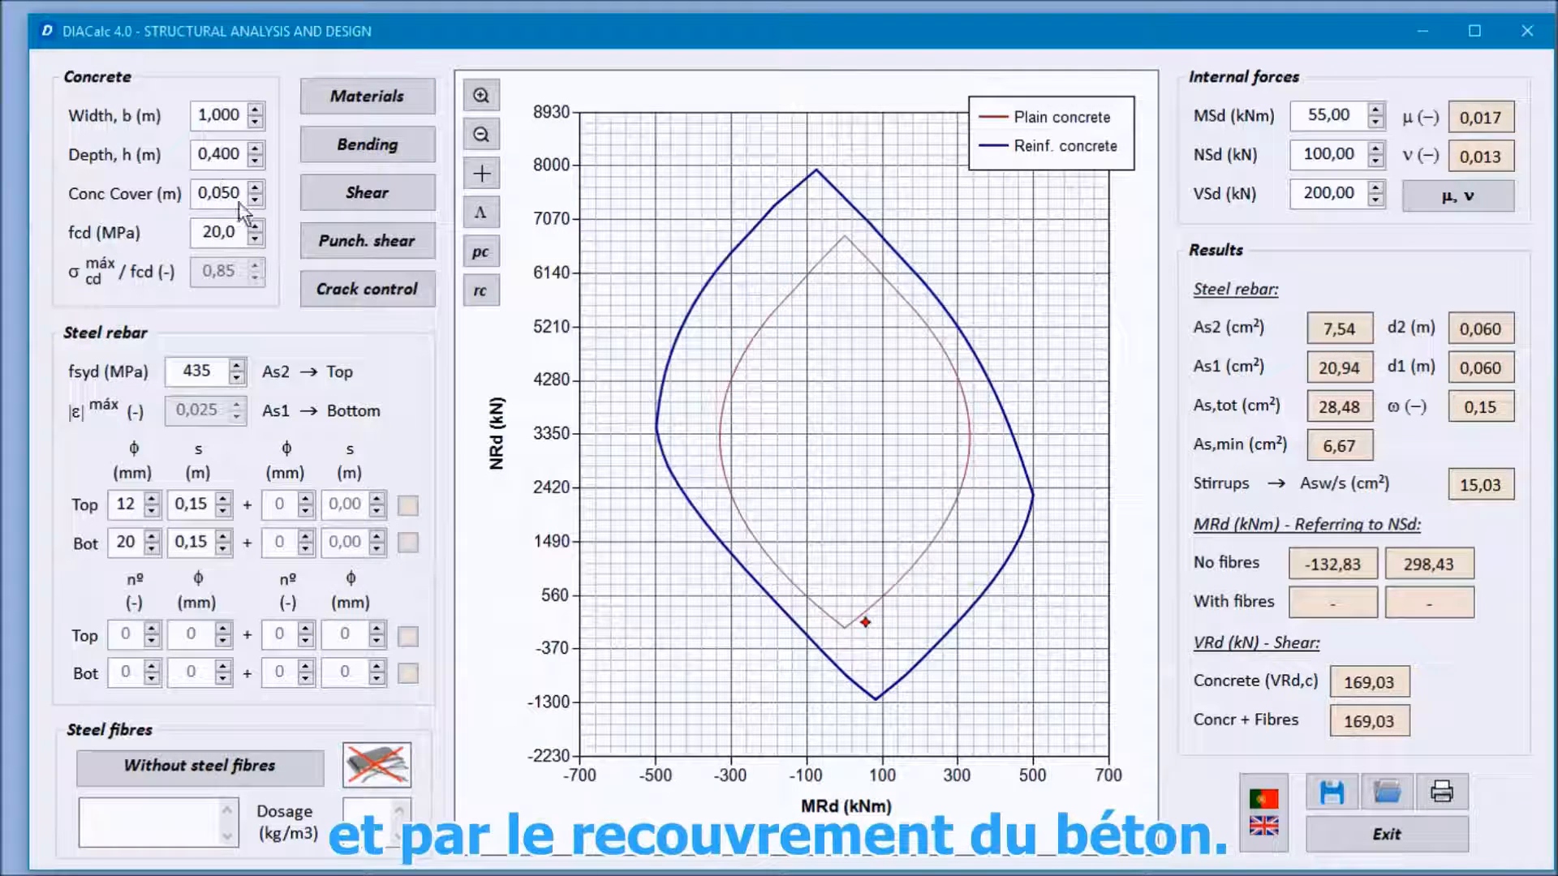
click(227, 195)
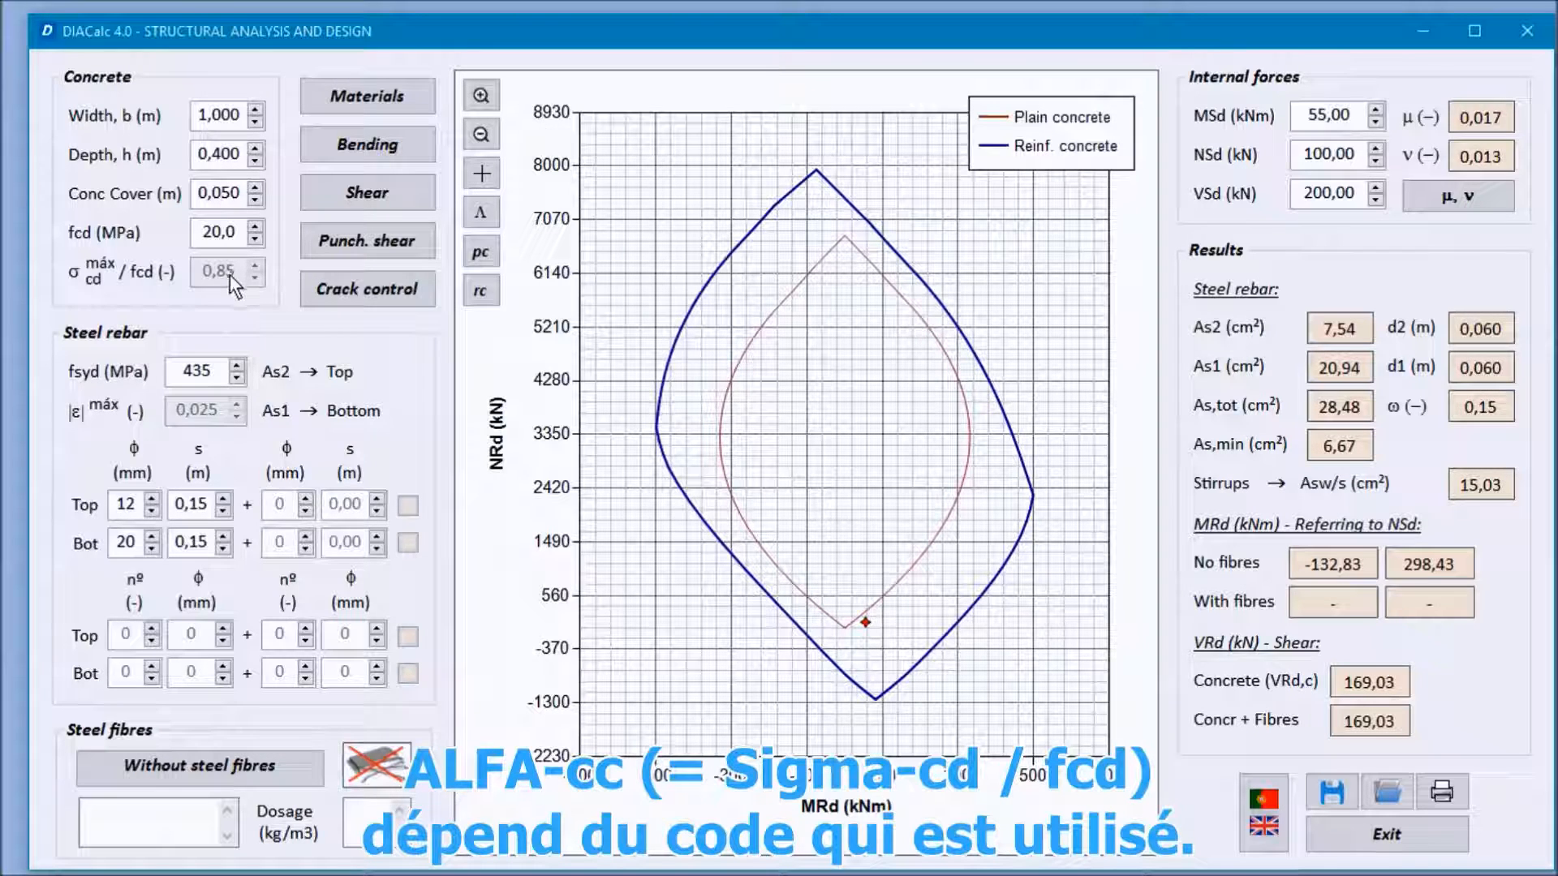
drag(208, 377, 178, 374)
click(208, 374)
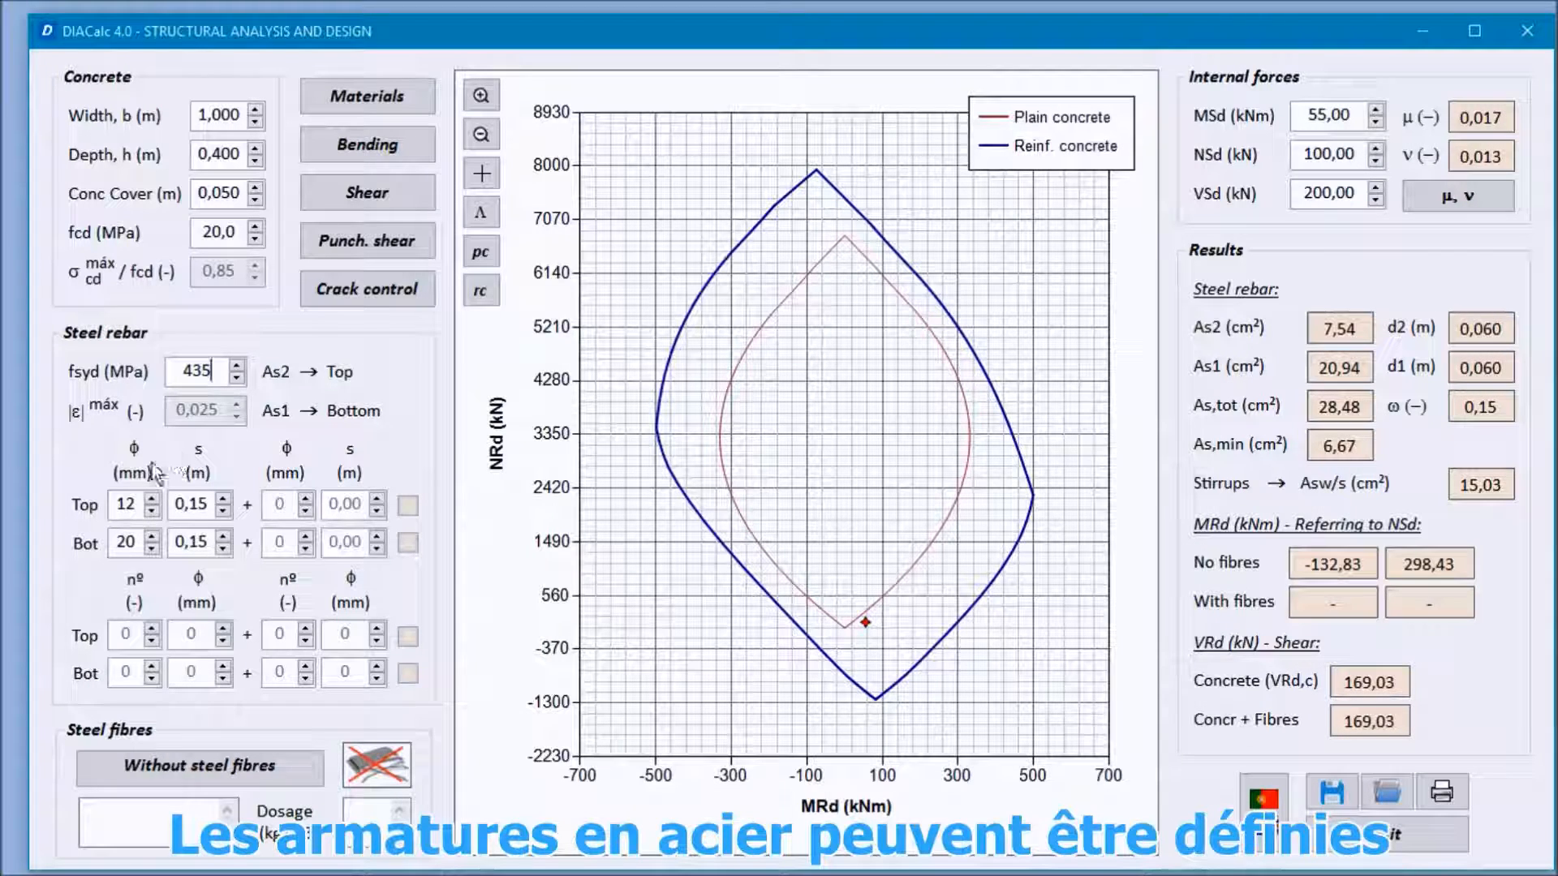
click(191, 505)
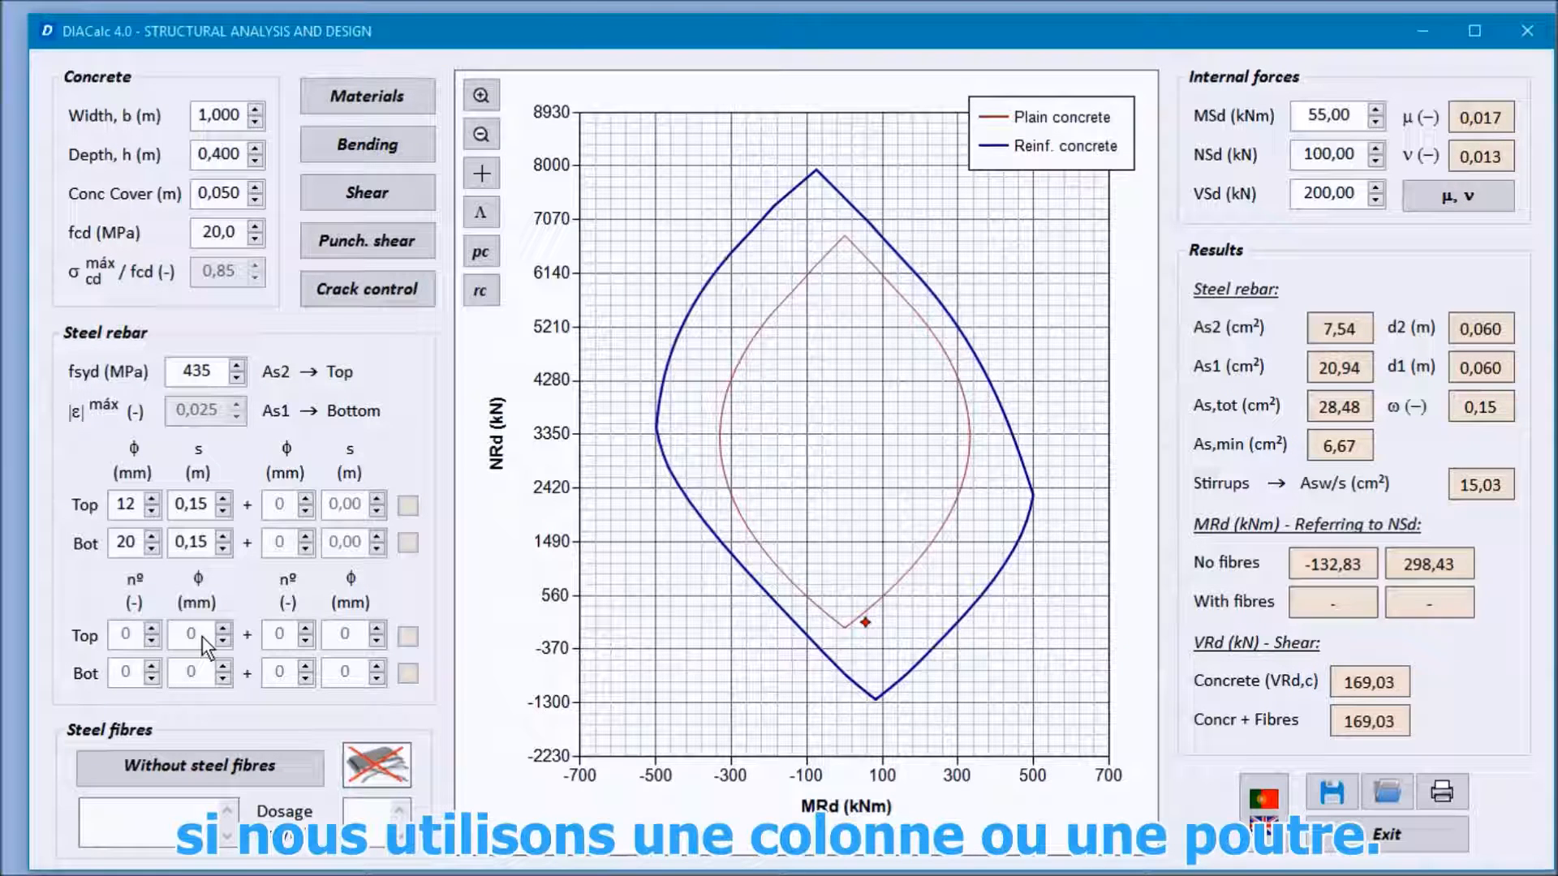
- Turn on steel fibre reinforcement with 4D 65/60 BG fibres
click(221, 778)
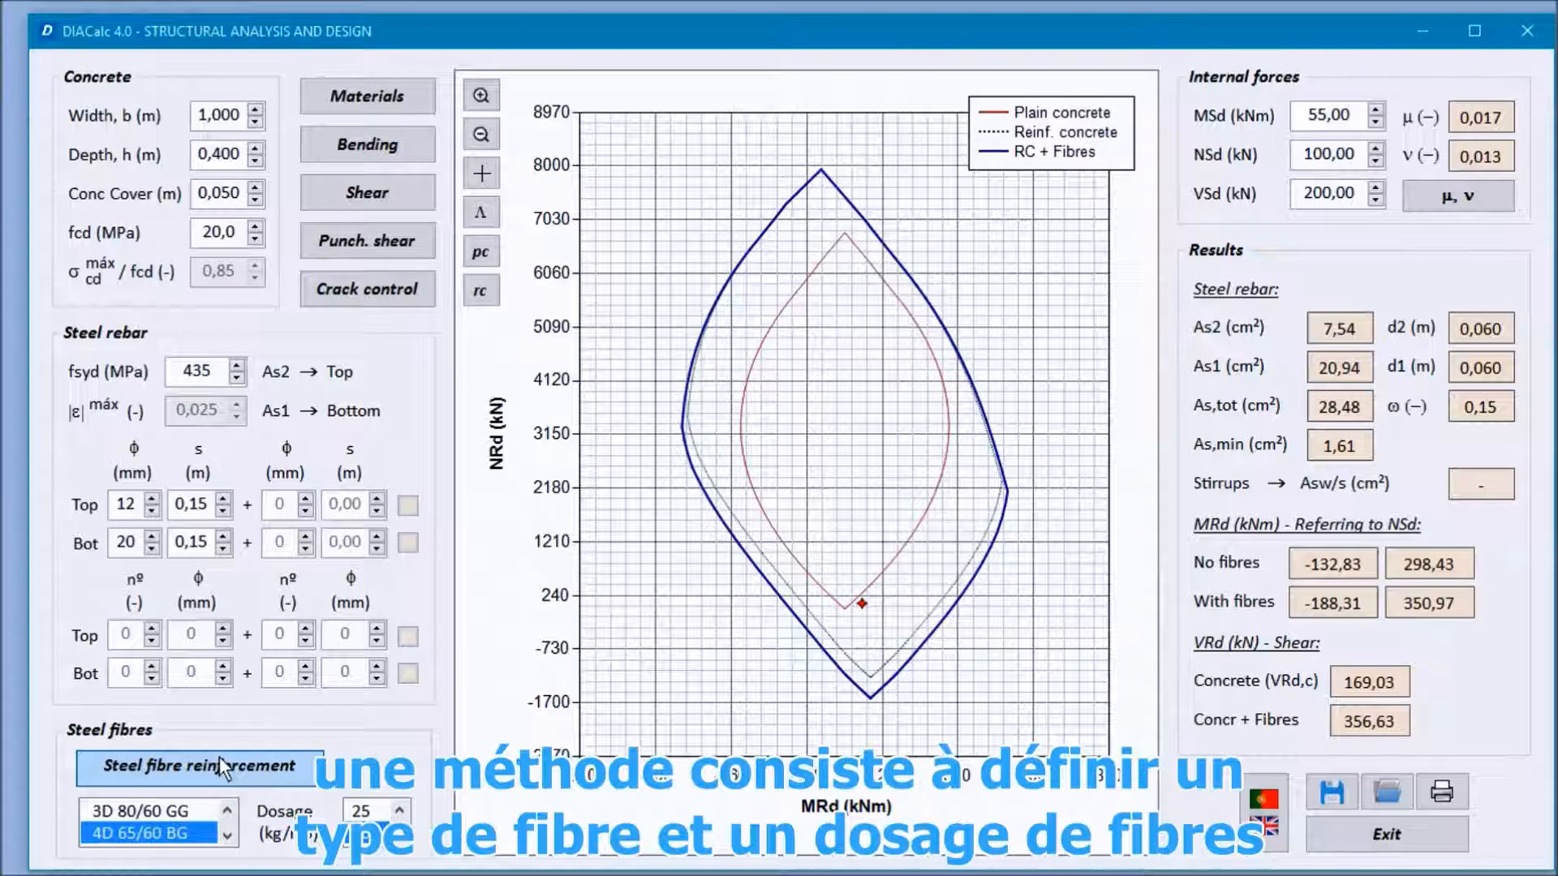
click(157, 816)
click(166, 835)
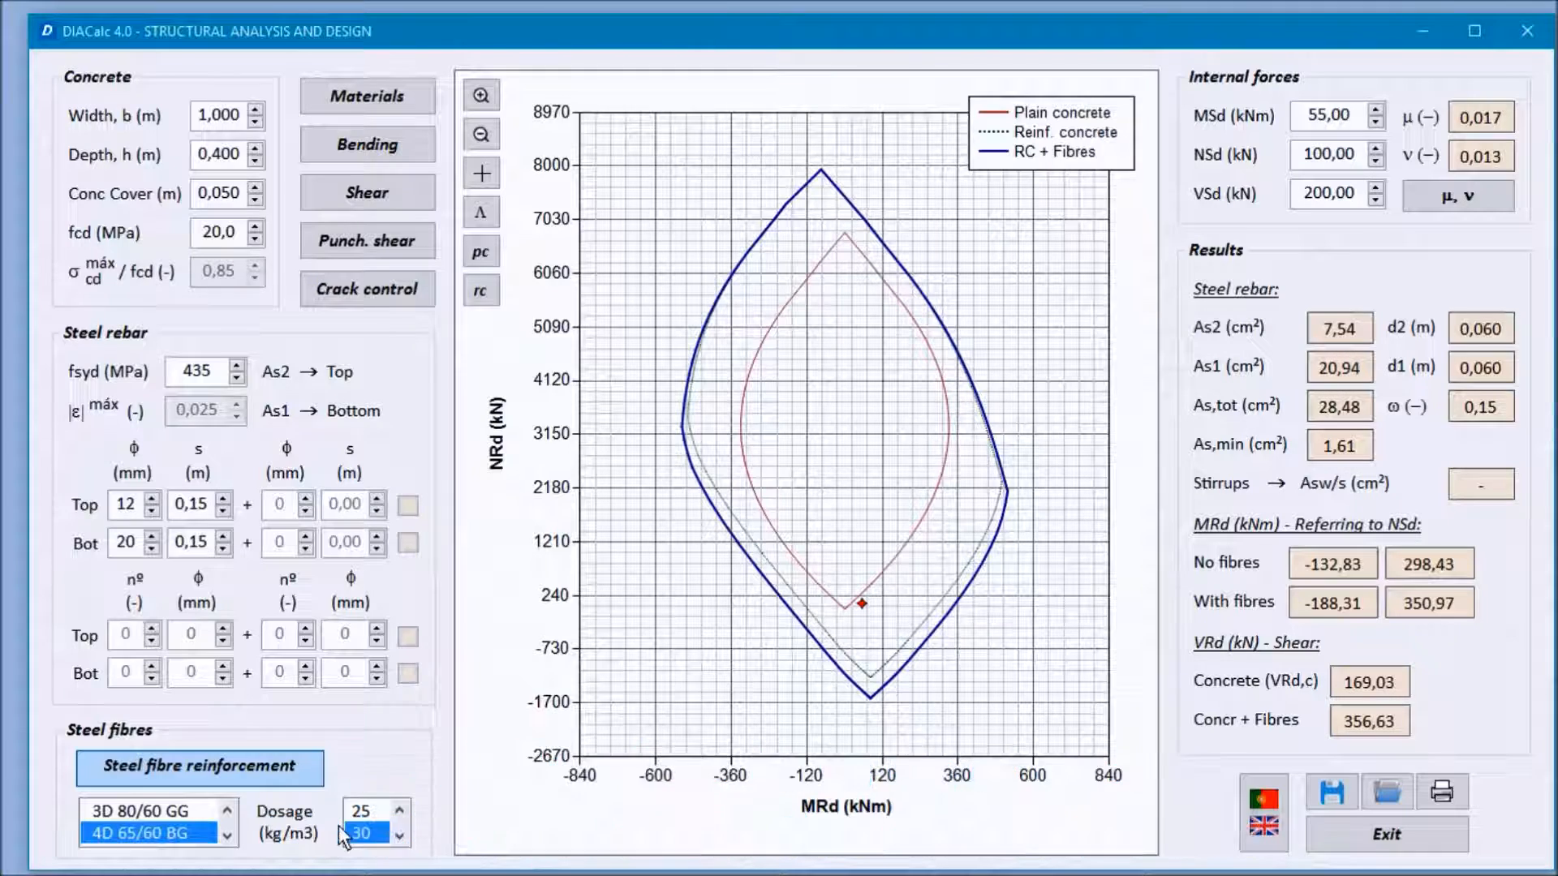
- Choose the fR,1k ... fR,4k option as the fibre definition and review the residual strengths in the SFRC properties
click(228, 810)
click(228, 810)
click(228, 810)
click(228, 810)
click(228, 810)
click(228, 810)
click(142, 811)
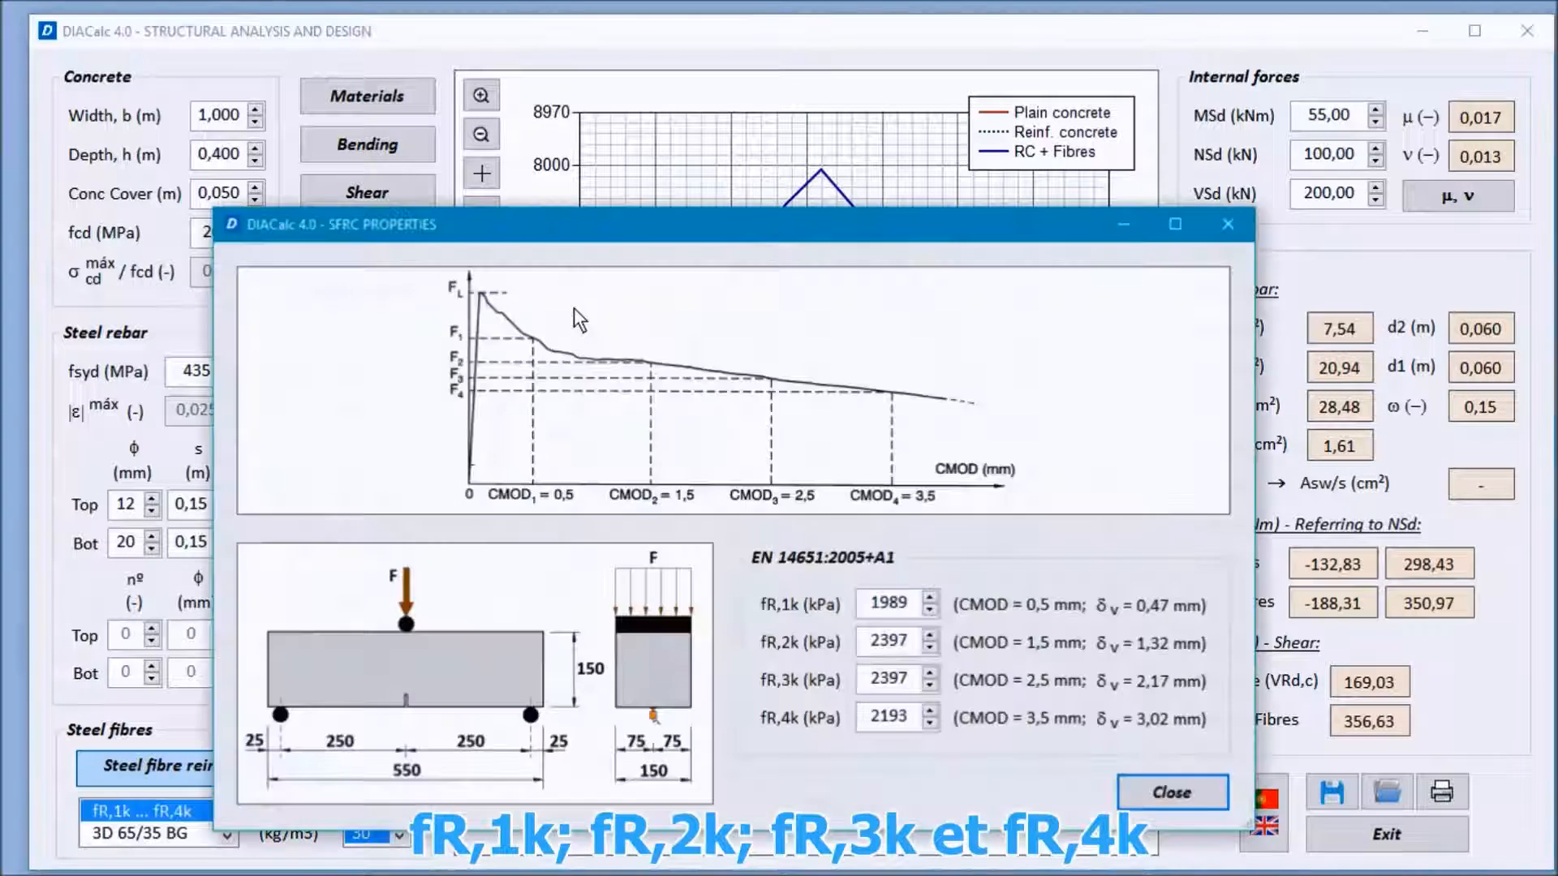
drag(650, 220, 709, 183)
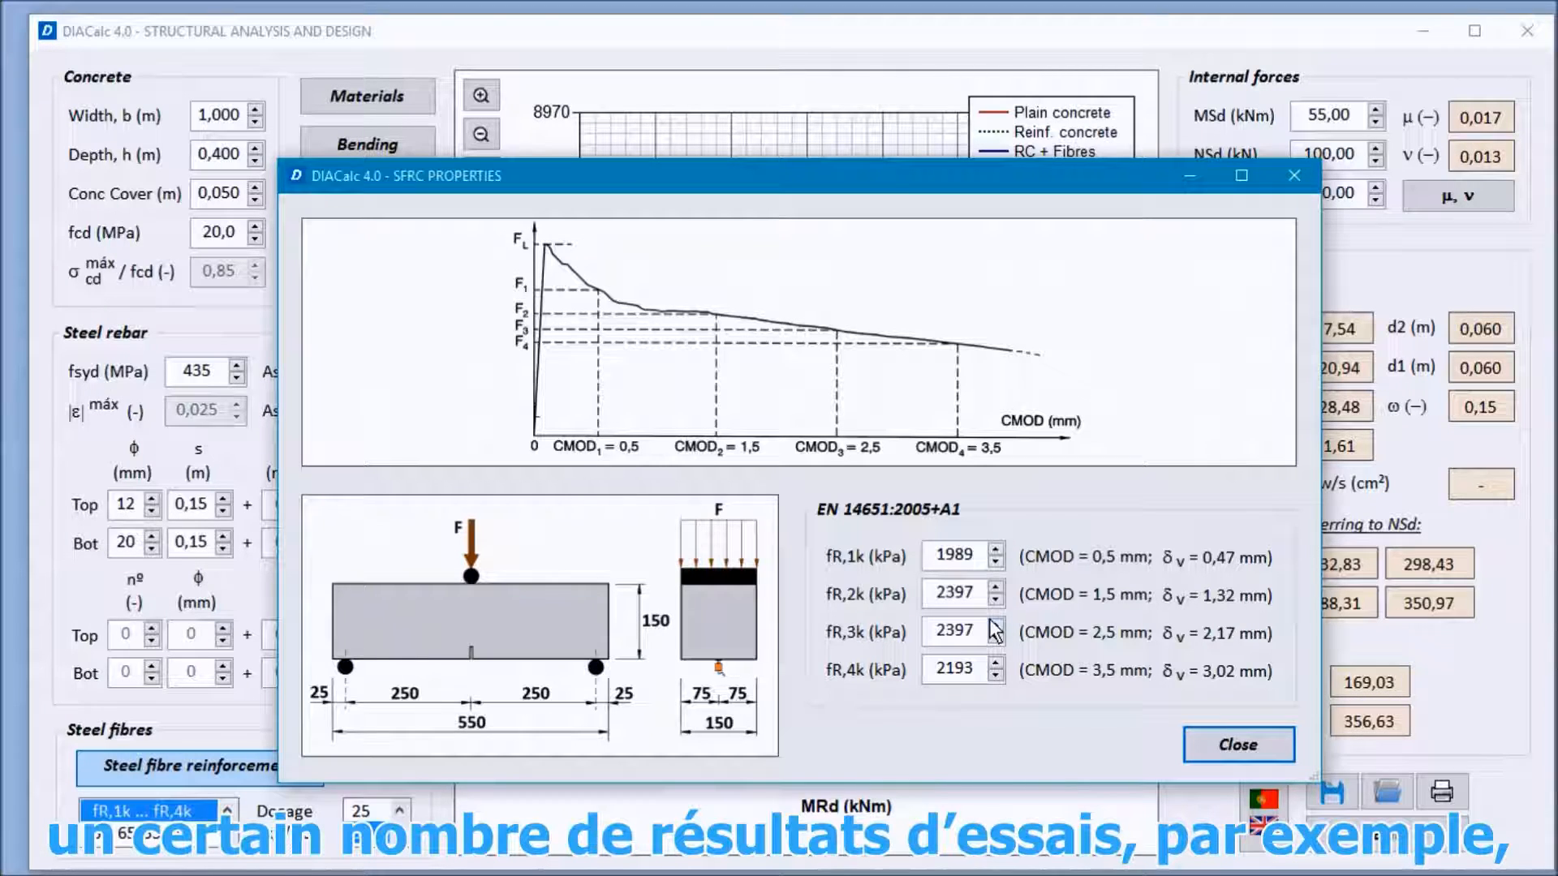
click(1196, 745)
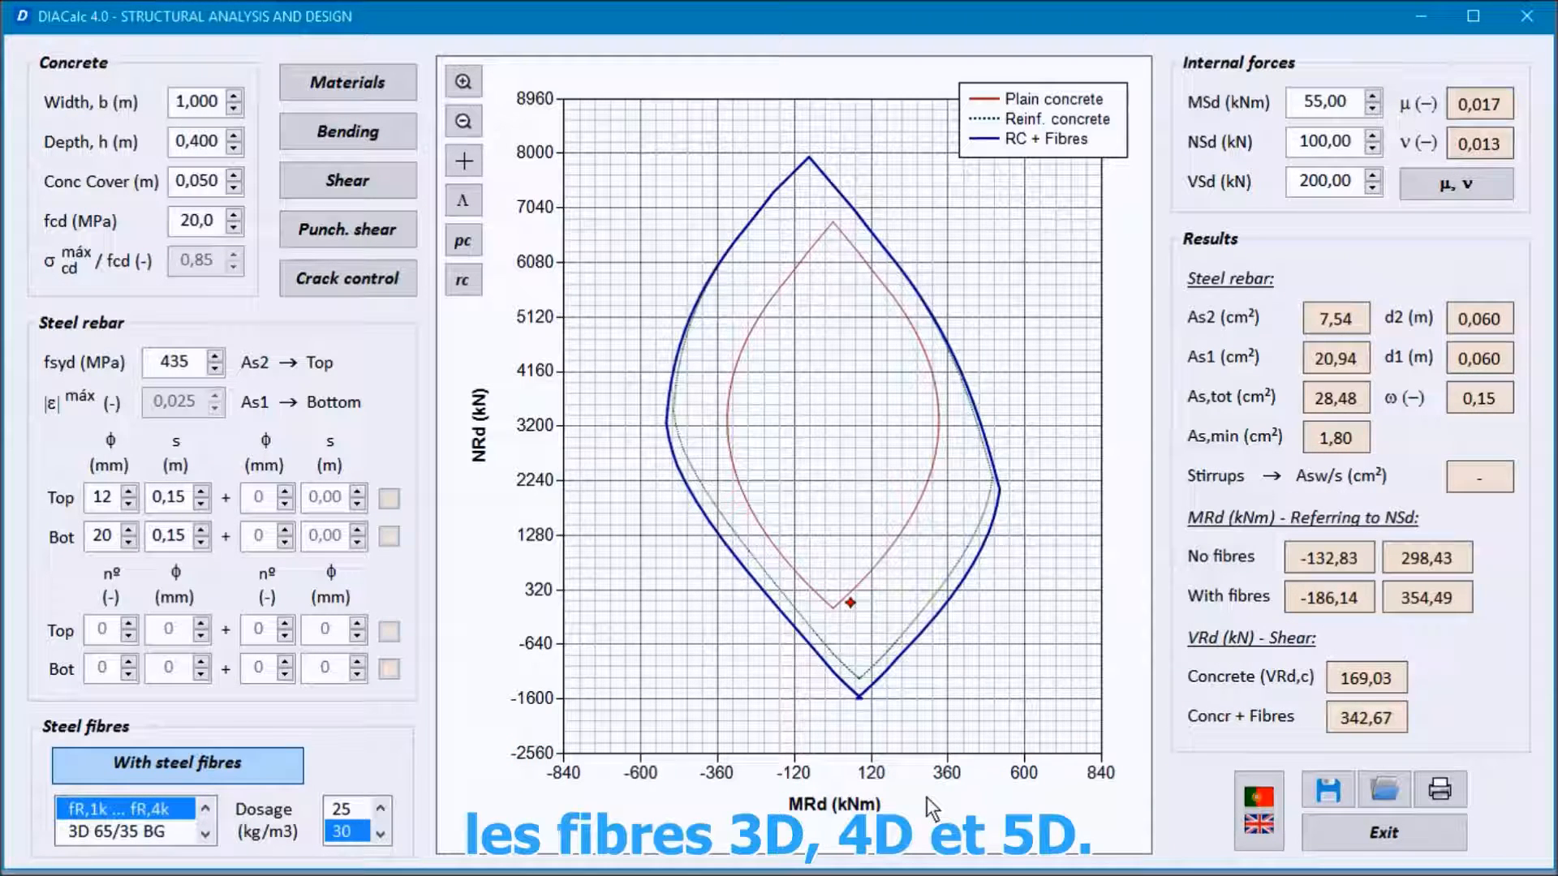
- Change the steel fibre type to 3D 65/35 BG and on to 4D 65/60 BL
click(118, 832)
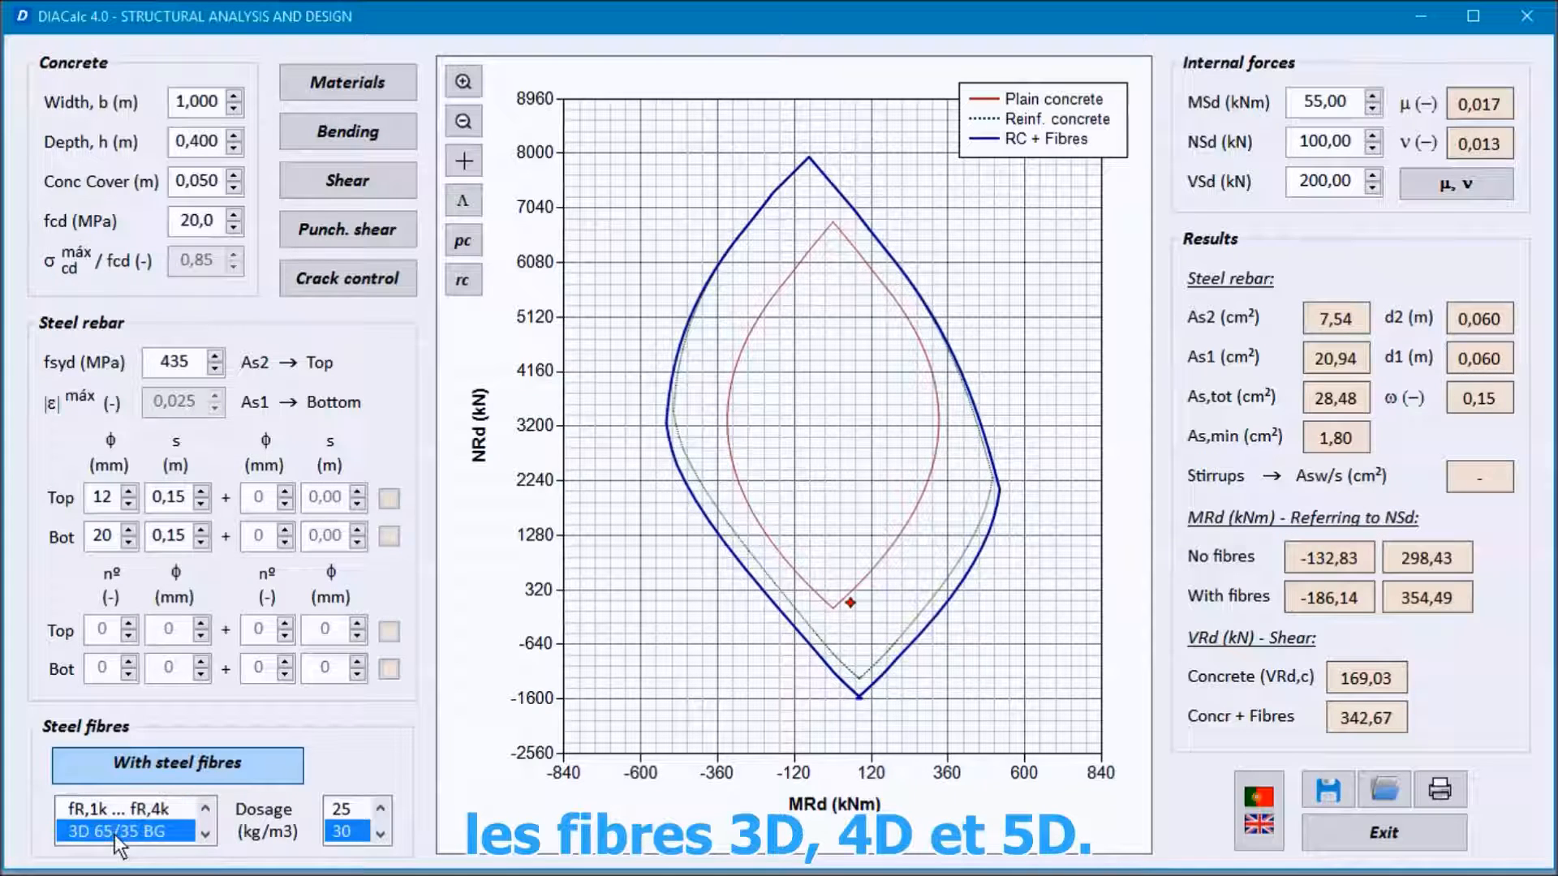
click(206, 834)
click(205, 834)
click(205, 834)
click(206, 834)
click(205, 835)
click(205, 834)
click(205, 834)
click(205, 834)
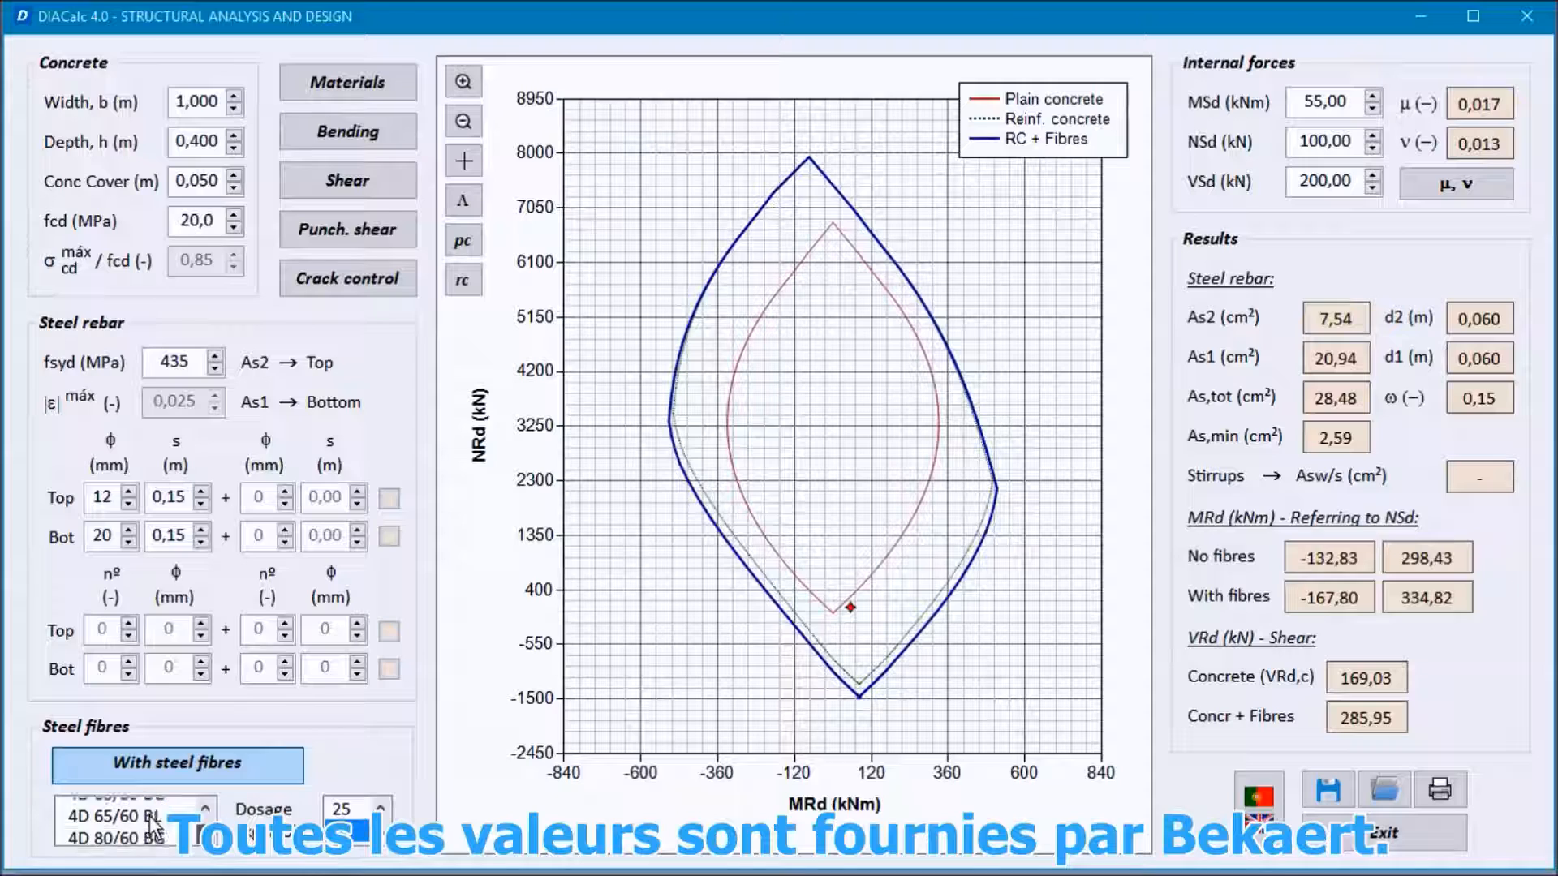
click(149, 810)
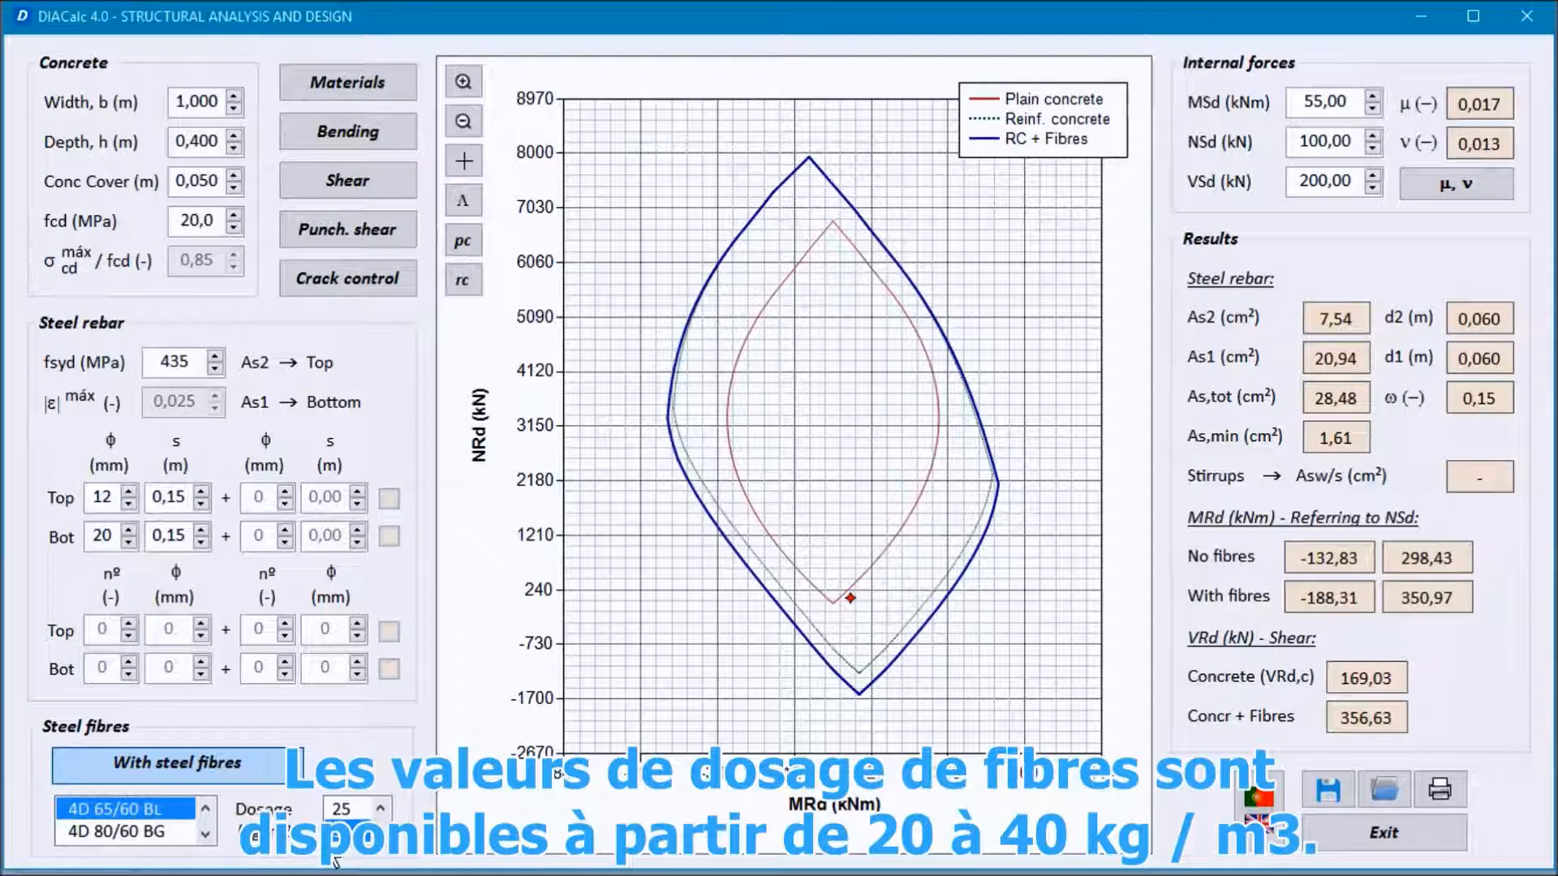
- Try a fibre dosage of 20 kg/m3 and set the dosage to 40 kg/m3
click(344, 808)
click(380, 808)
click(344, 809)
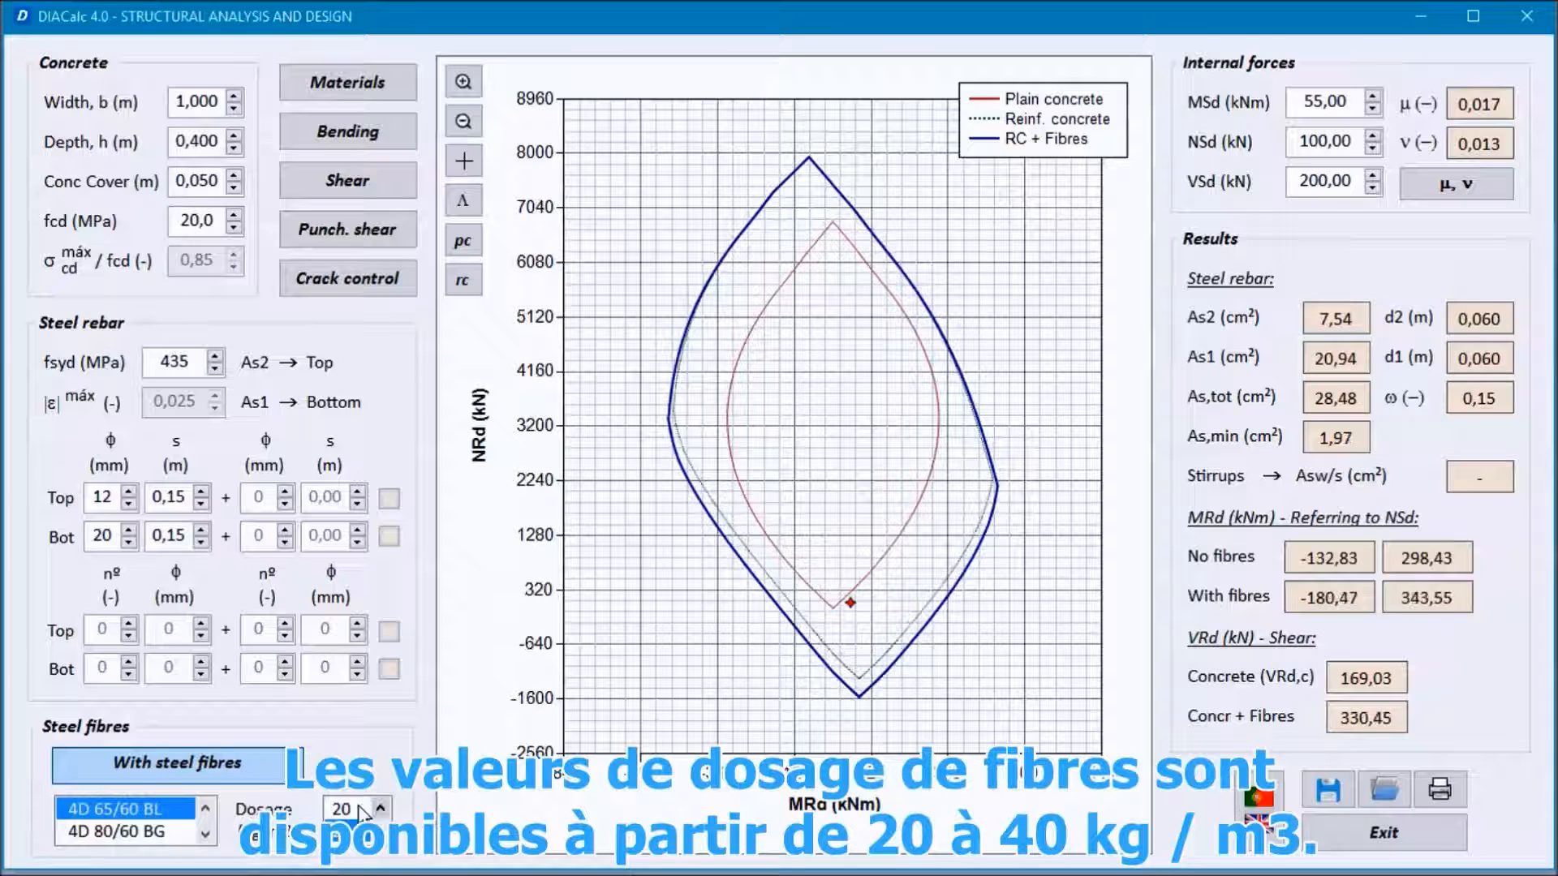
click(379, 834)
click(380, 834)
click(380, 834)
click(347, 832)
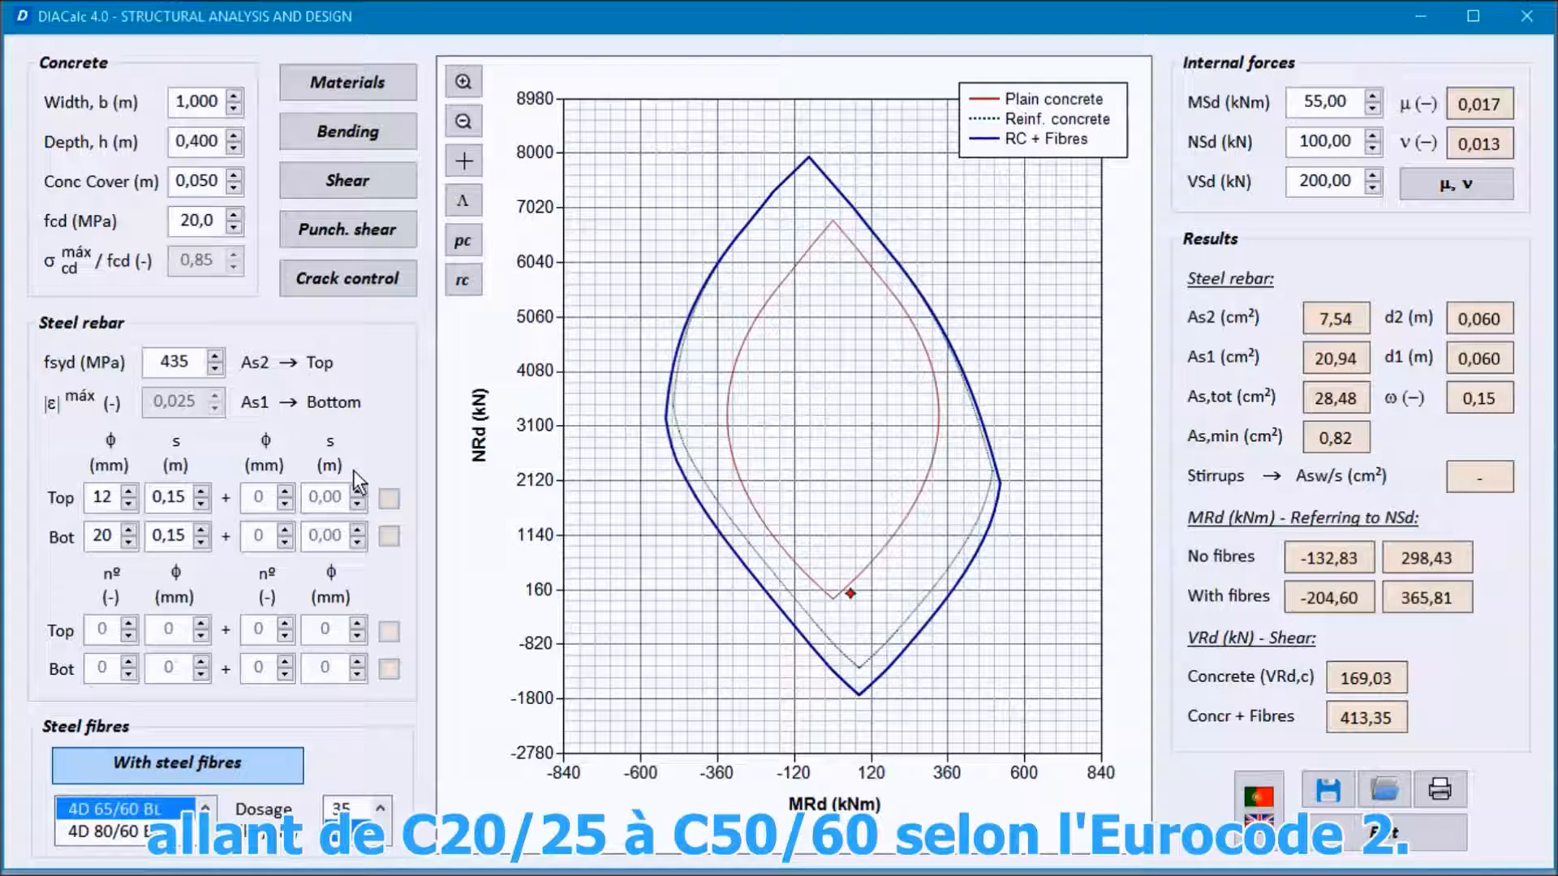
- Change the steel fibre type to 5D 65/60 GG
click(205, 834)
click(205, 834)
click(177, 831)
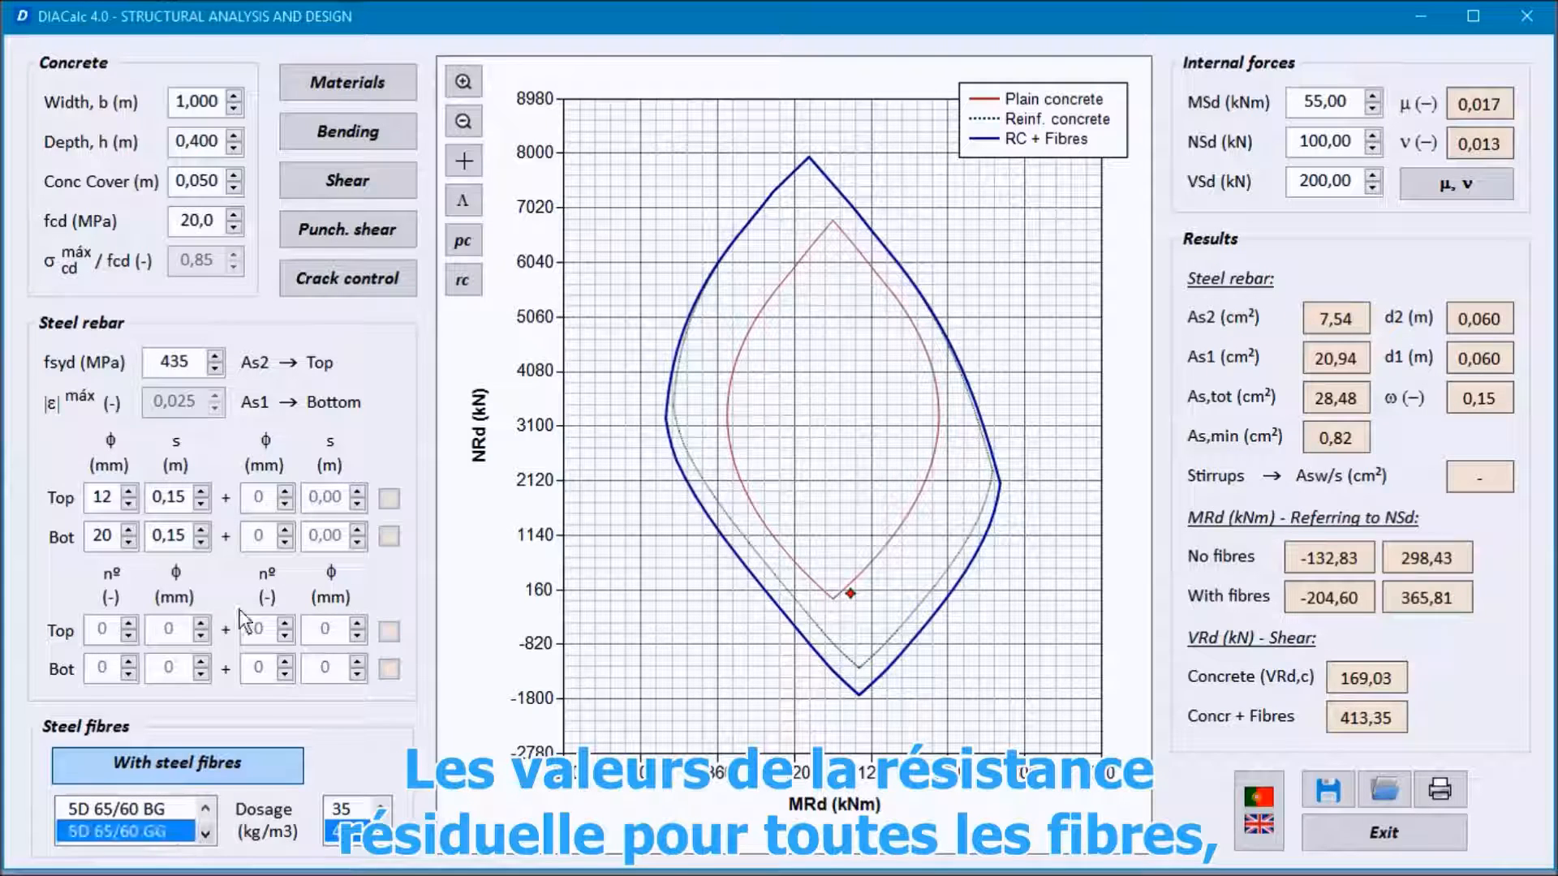
- Check the fibre residual strengths fR,1k to fR,4k in the material properties and close them
click(347, 82)
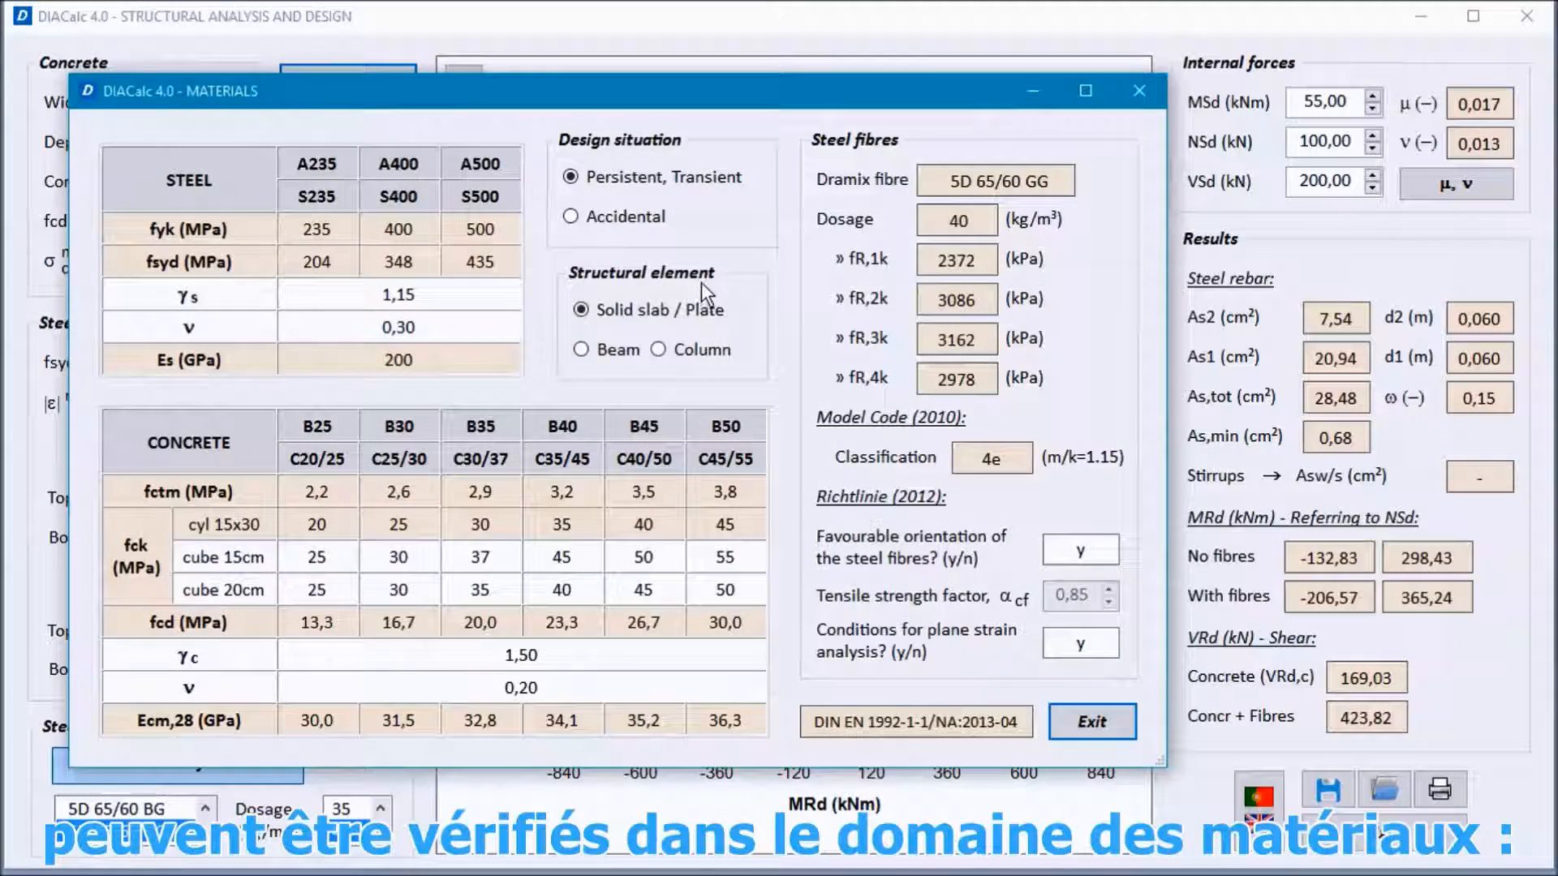
drag(690, 99, 831, 56)
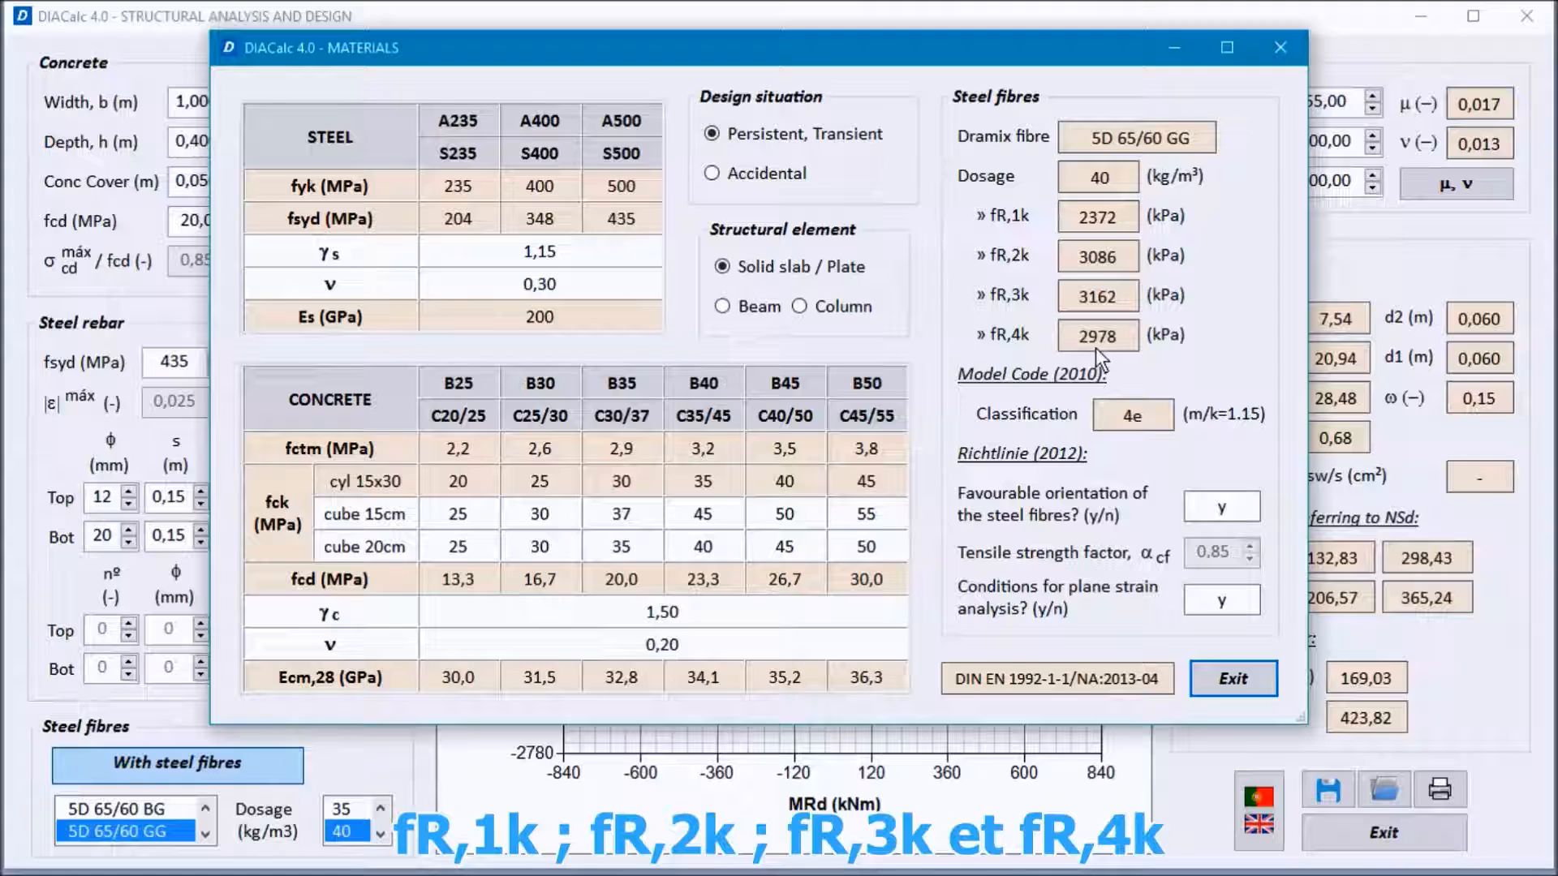
click(1234, 678)
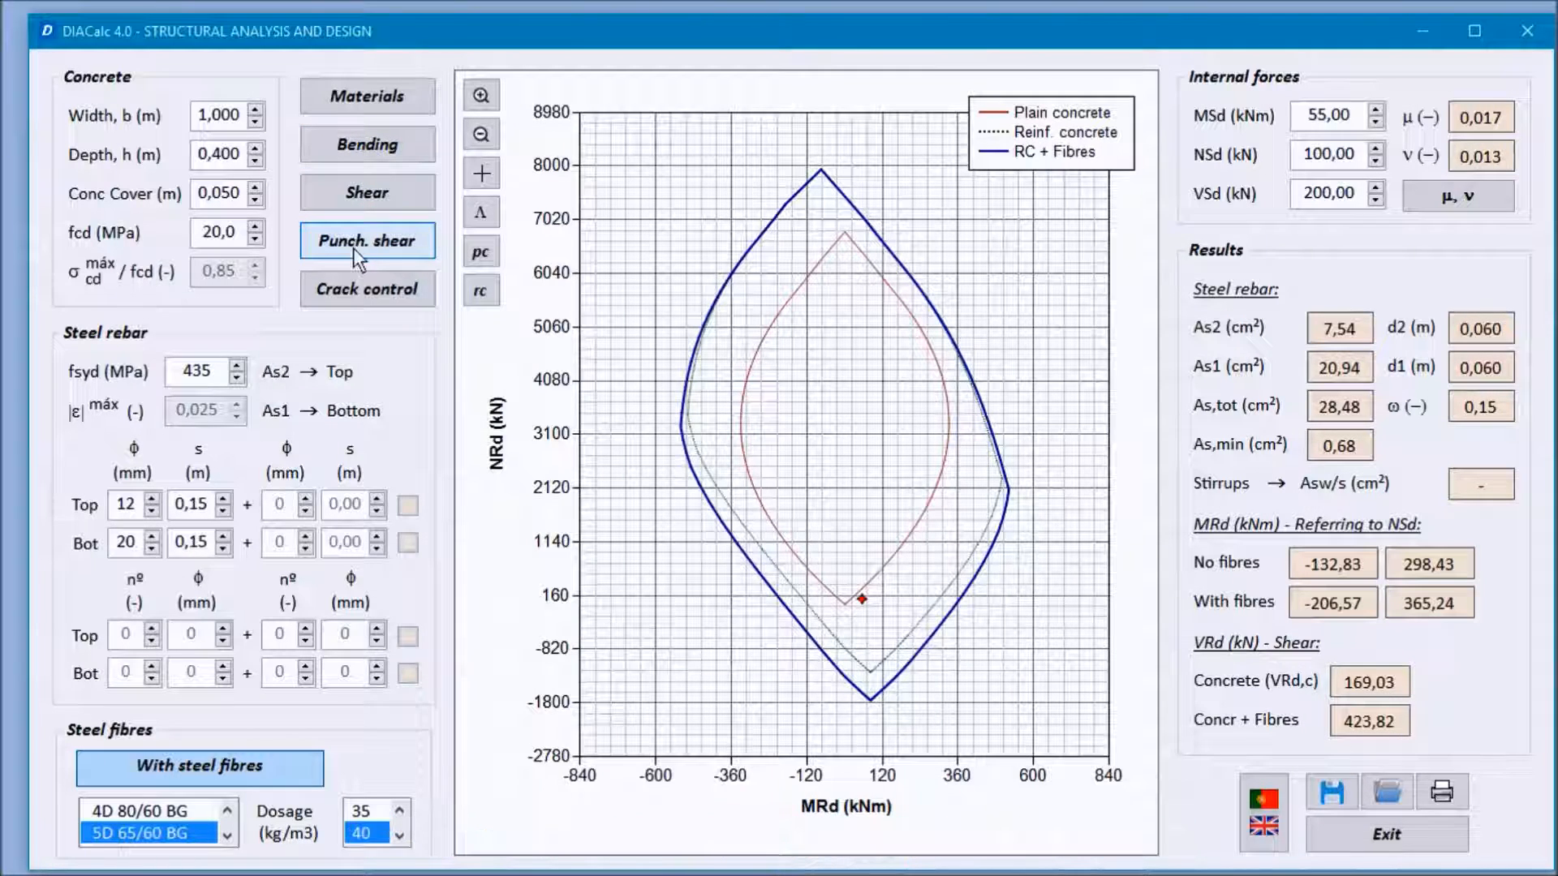
- Check the ULS and SLS diagrams in the bending results and close them
click(392, 136)
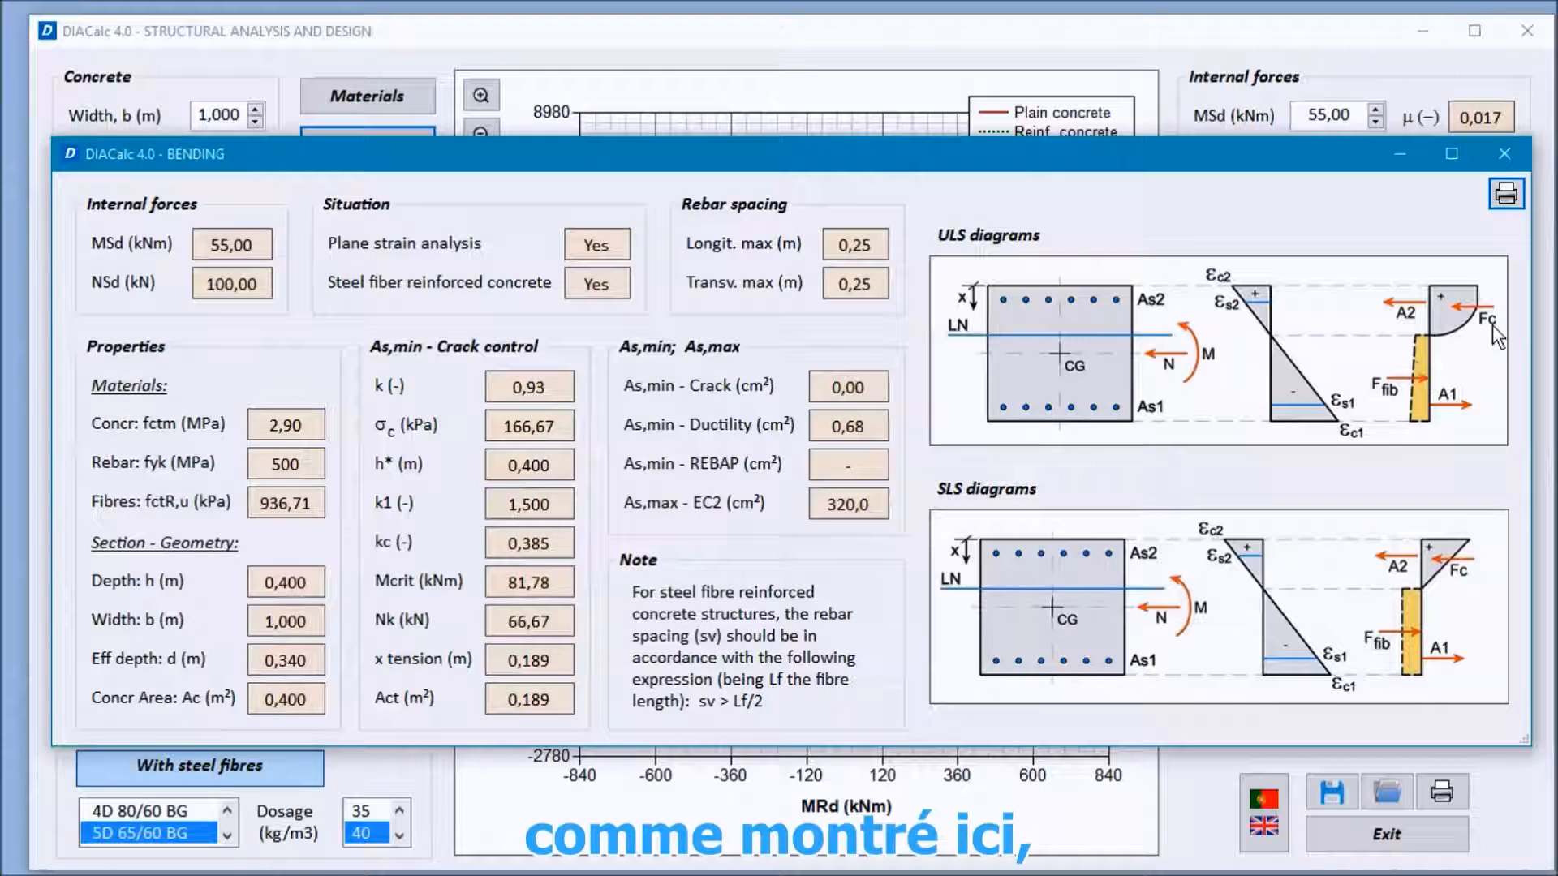
click(1506, 154)
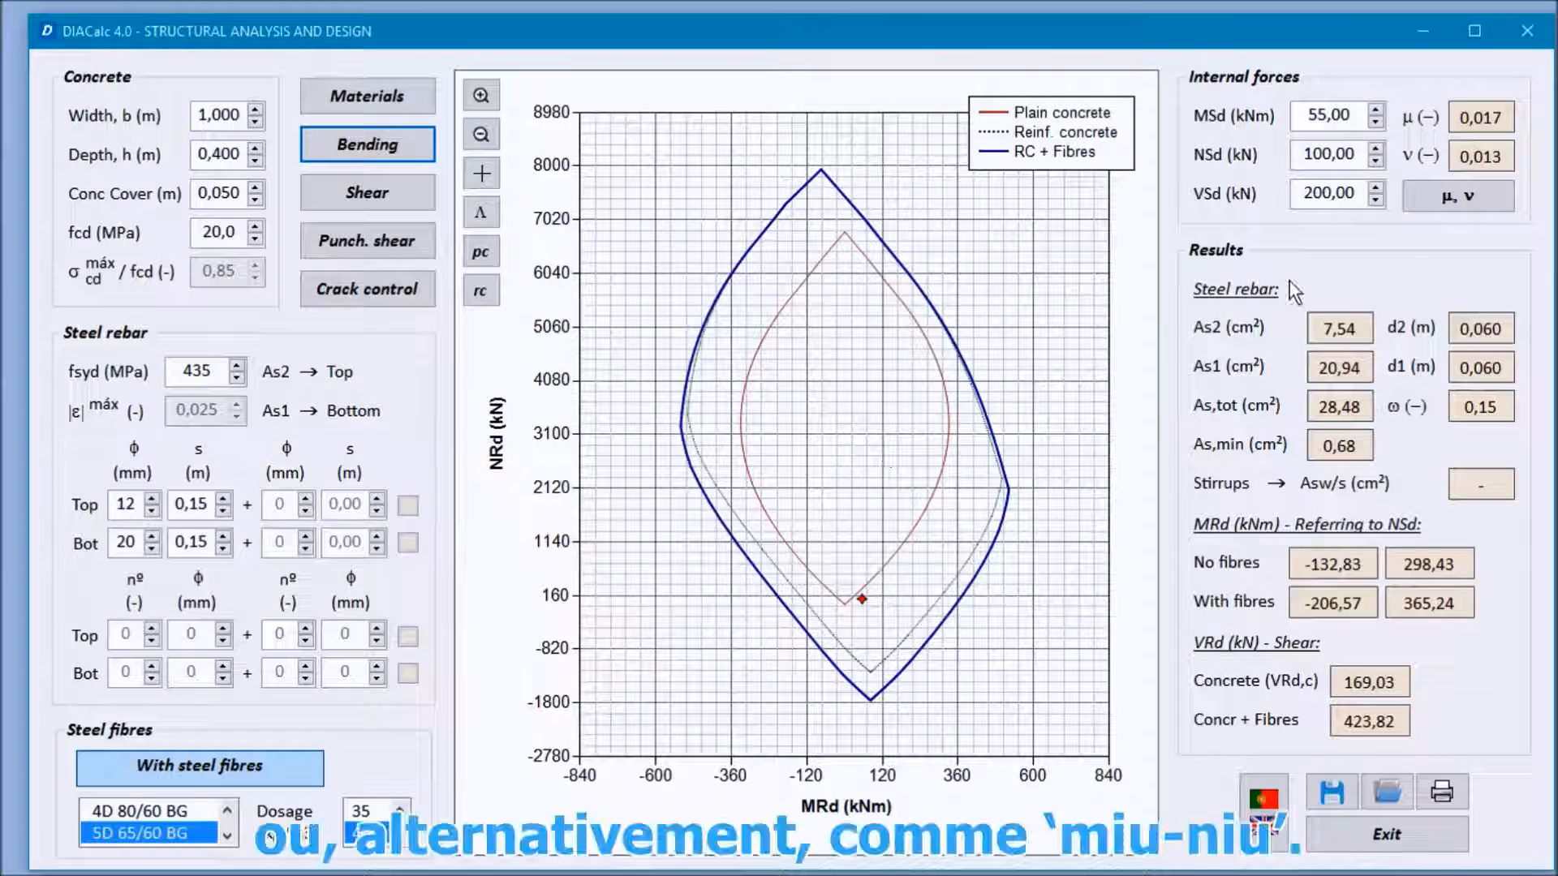
- View the interaction diagram in dimensionless μ, ν form and return it to MRd, NRd
click(1458, 205)
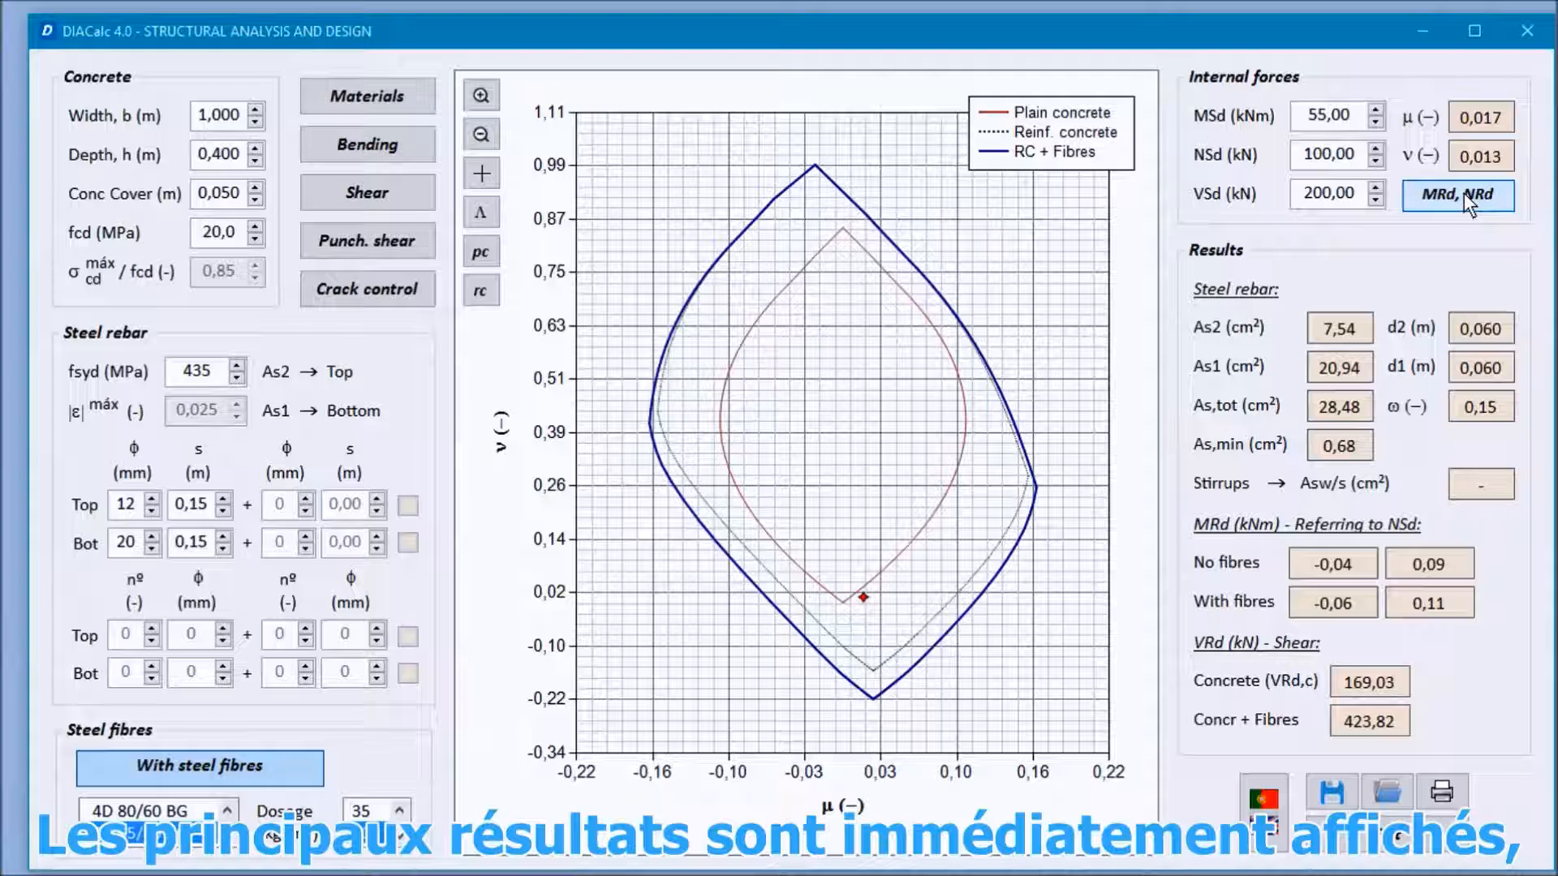
click(1464, 193)
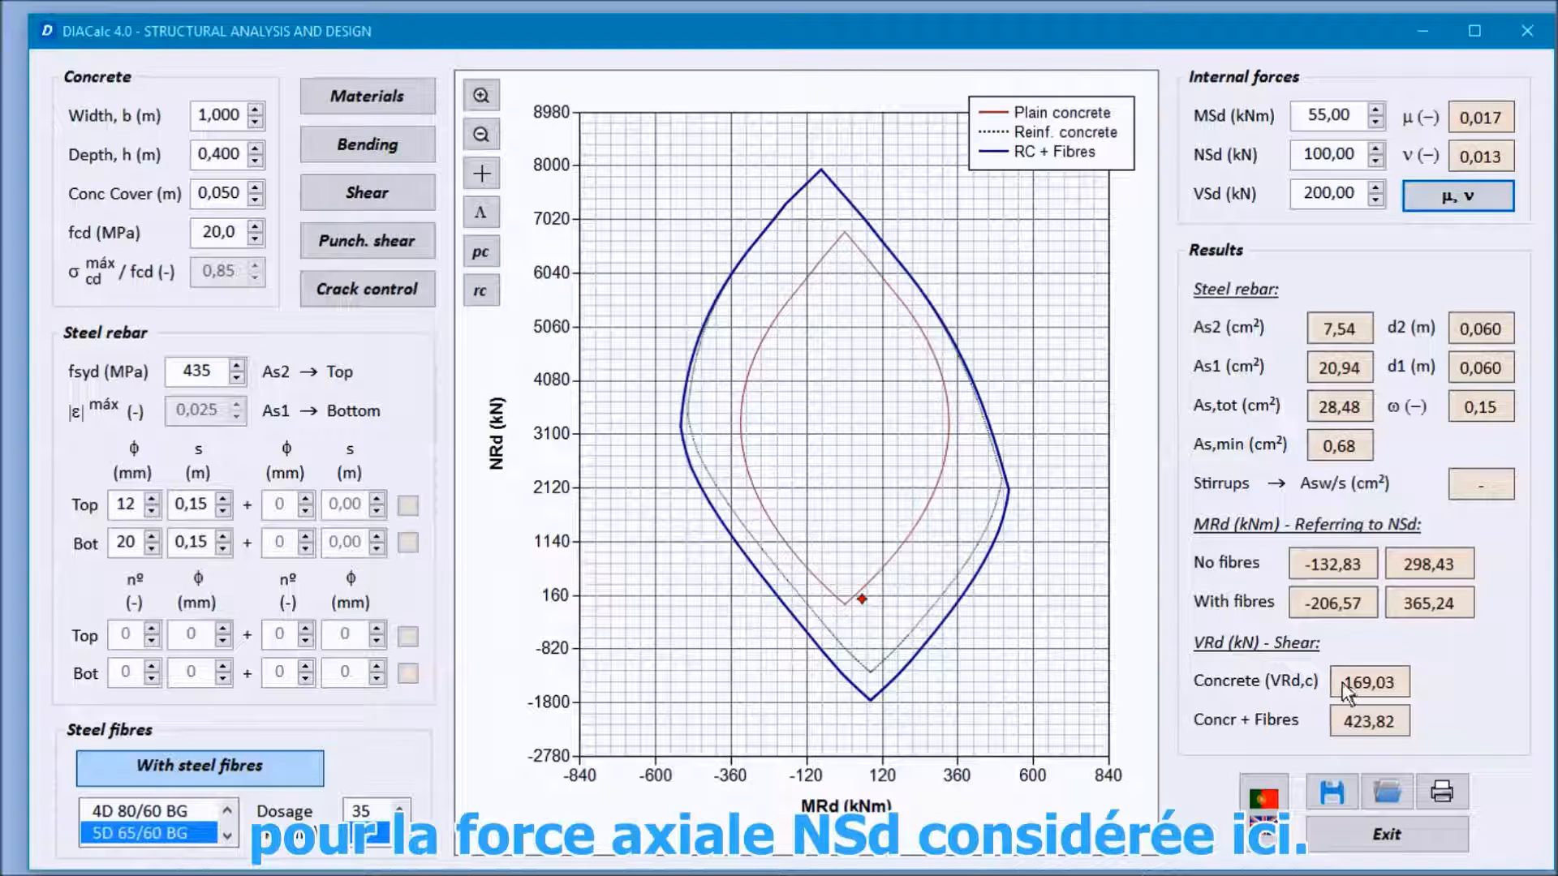
click(1328, 159)
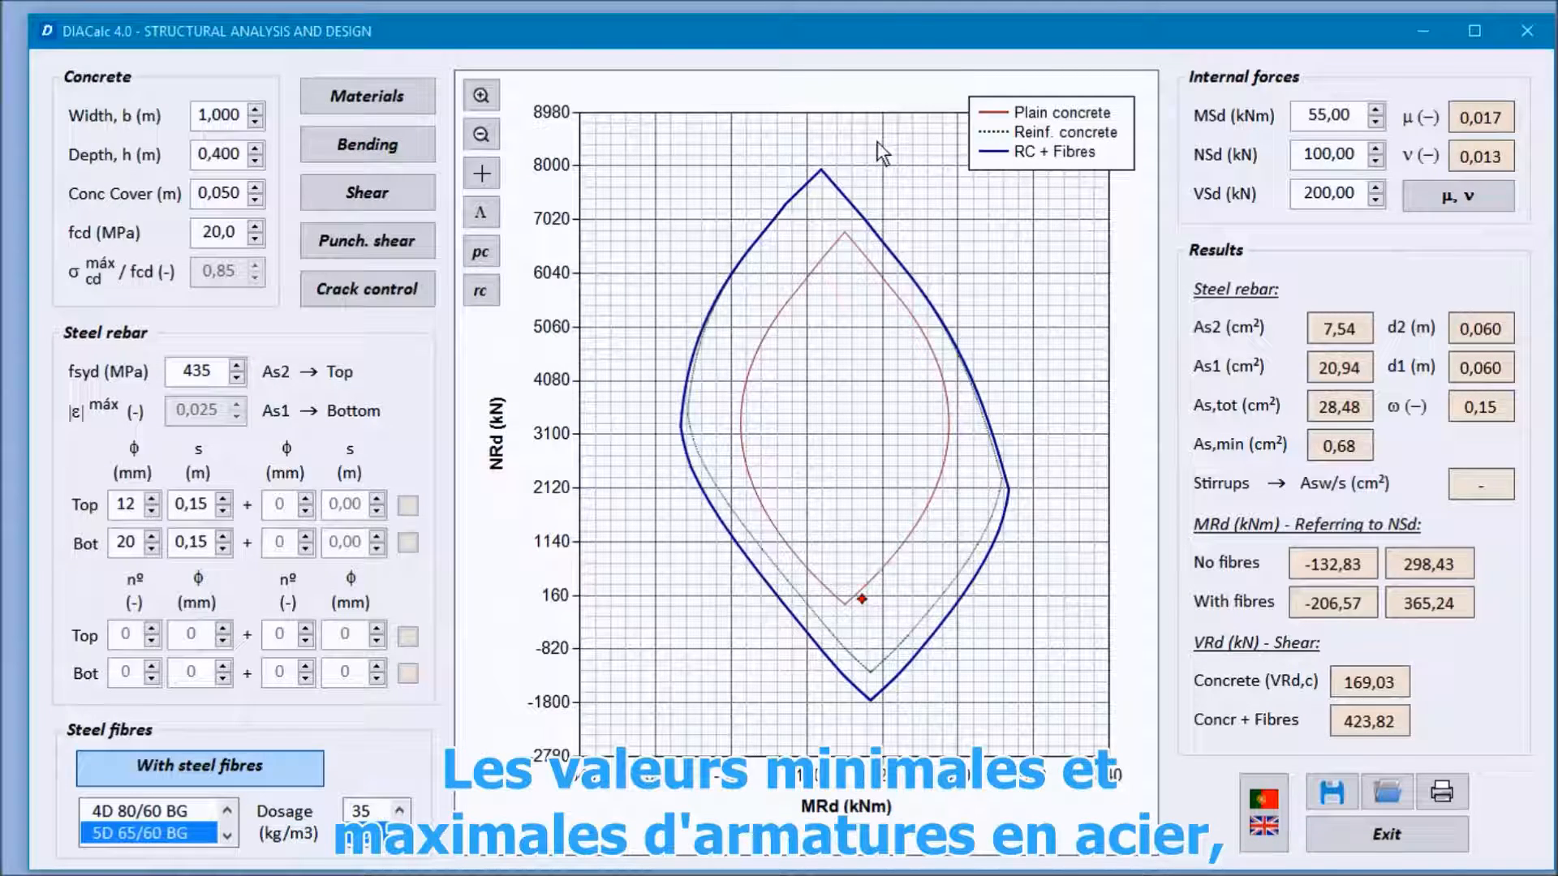
- Check the minimum and maximum reinforcement areas in the bending results and the concrete, fibre and stirrup parameters in the shear results
click(368, 144)
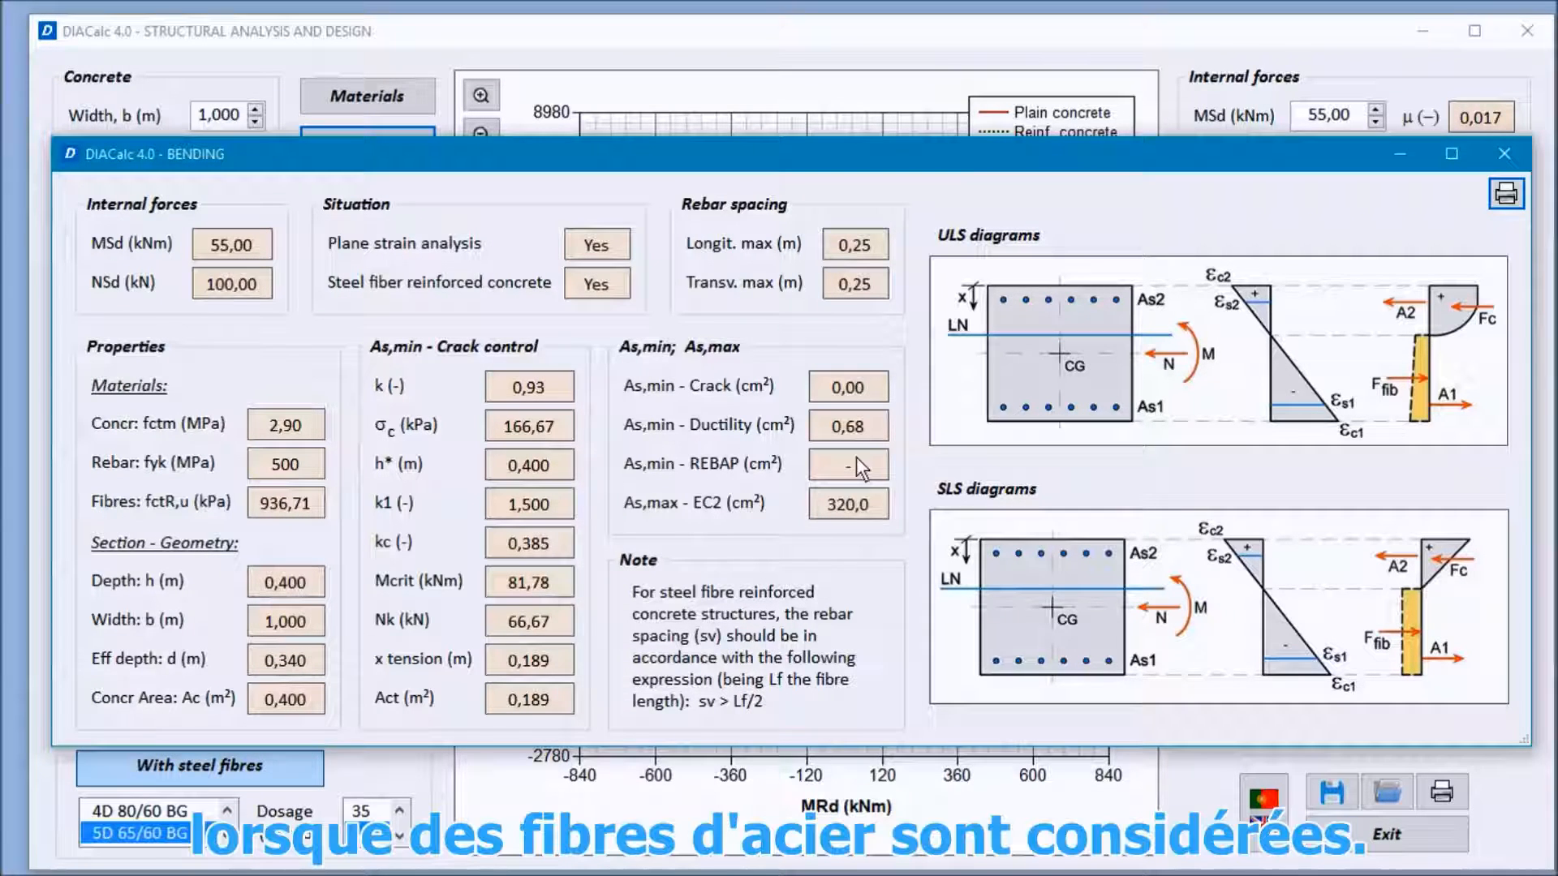
click(1503, 153)
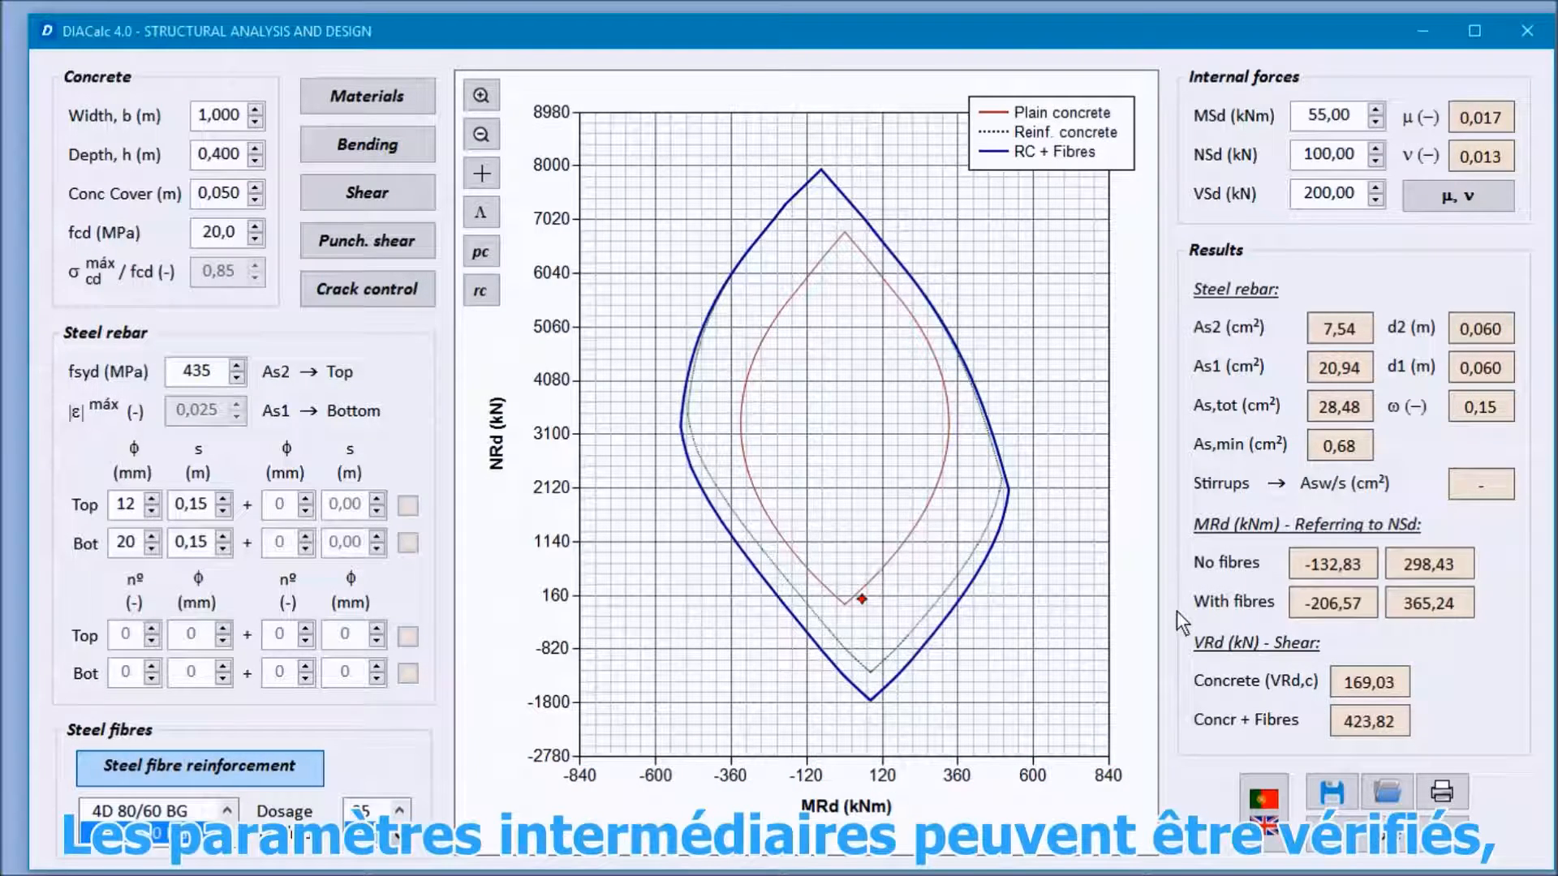
click(369, 187)
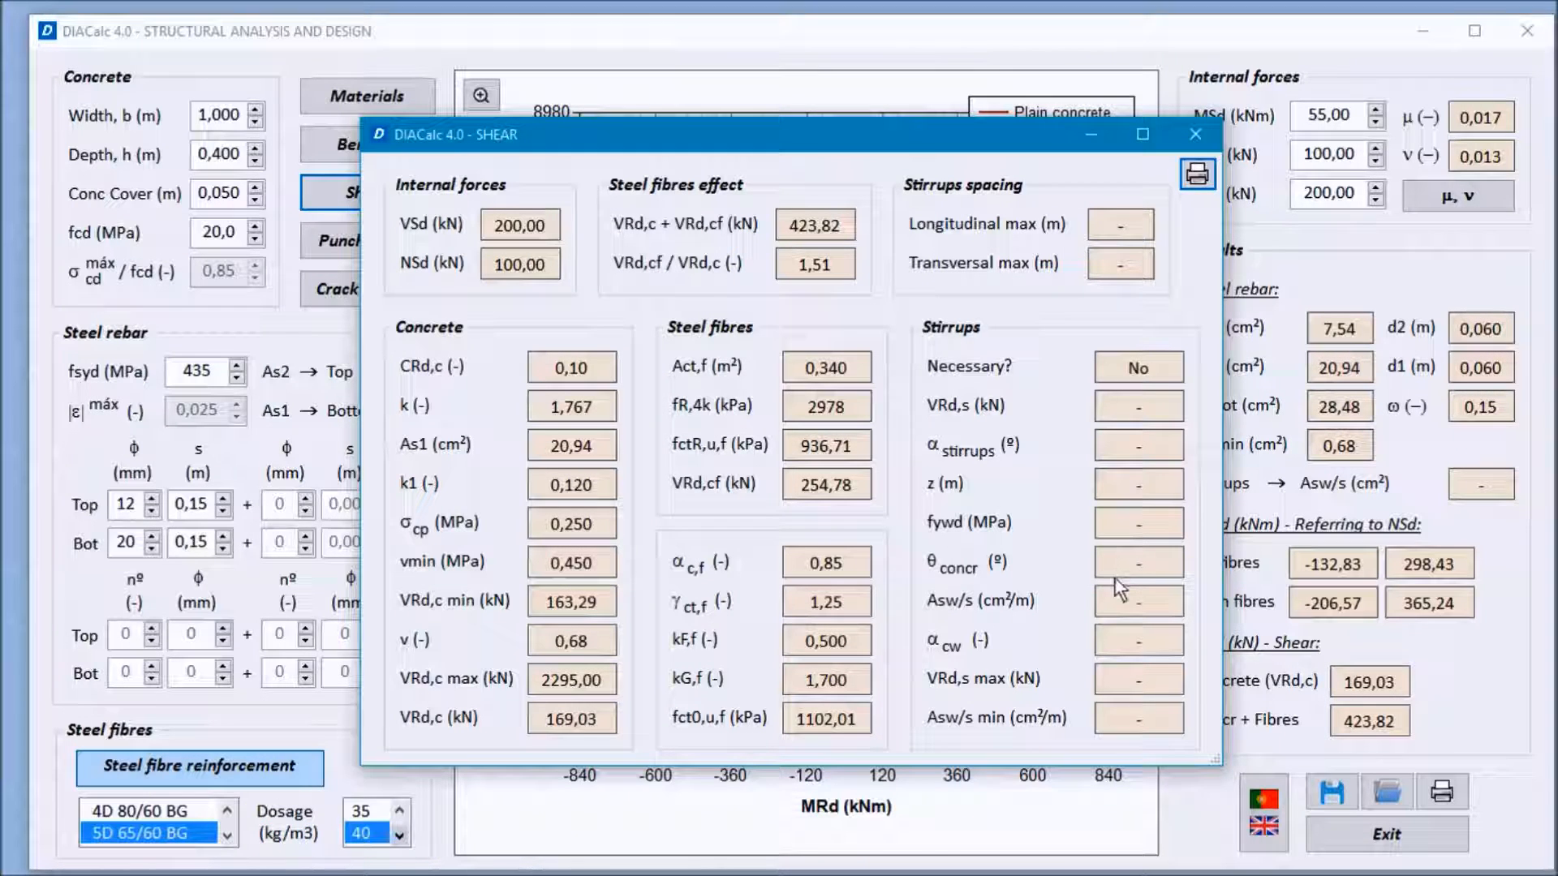
click(1195, 134)
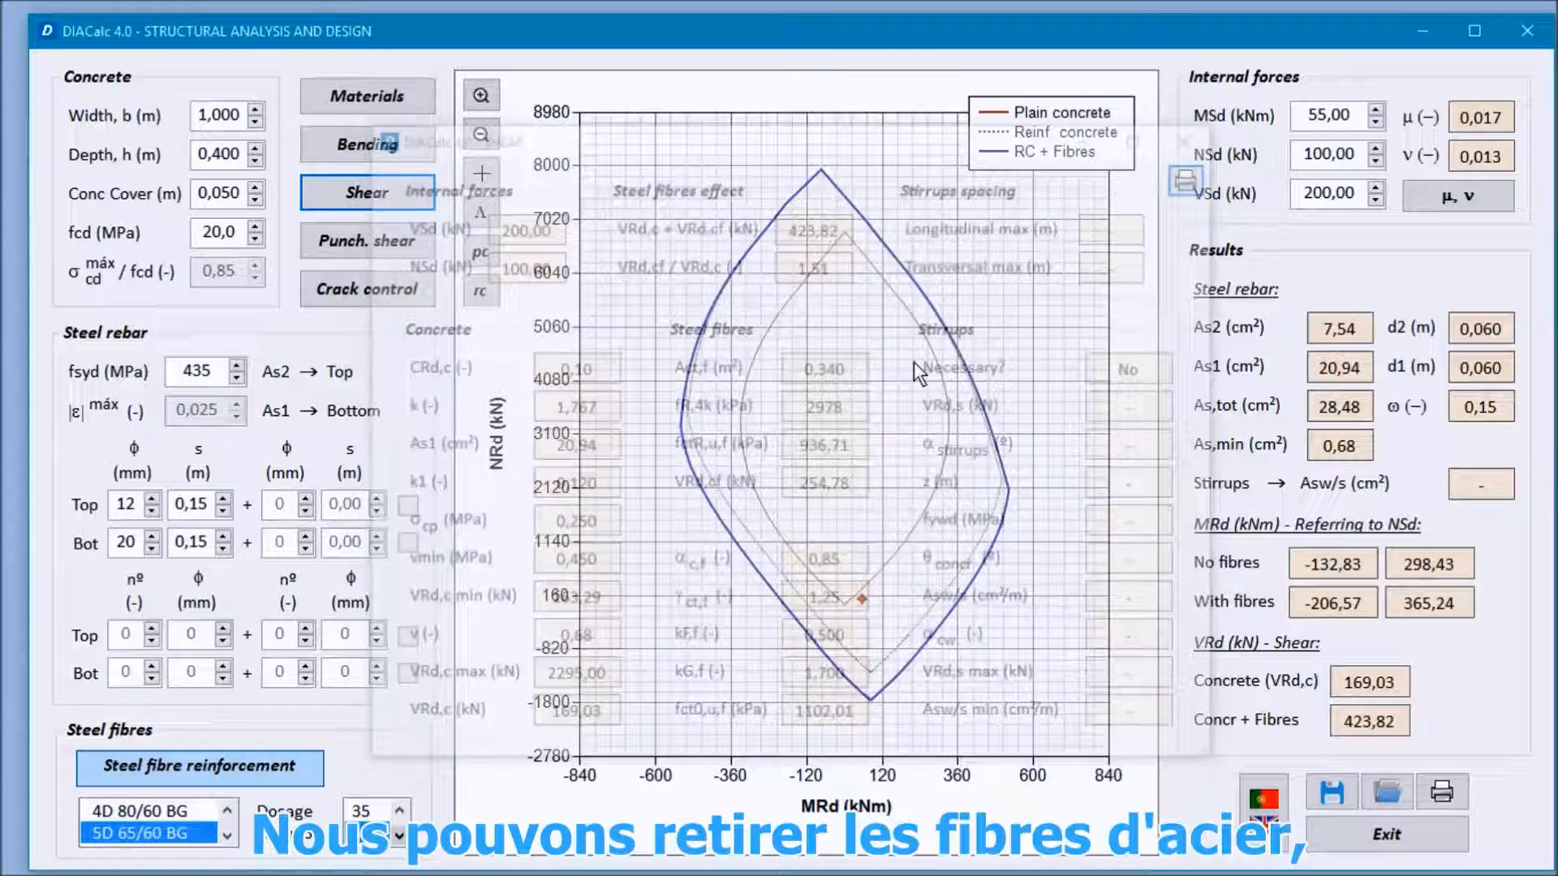
- Remove the steel fibres from the section and open the shear results for the section without fibres
click(283, 768)
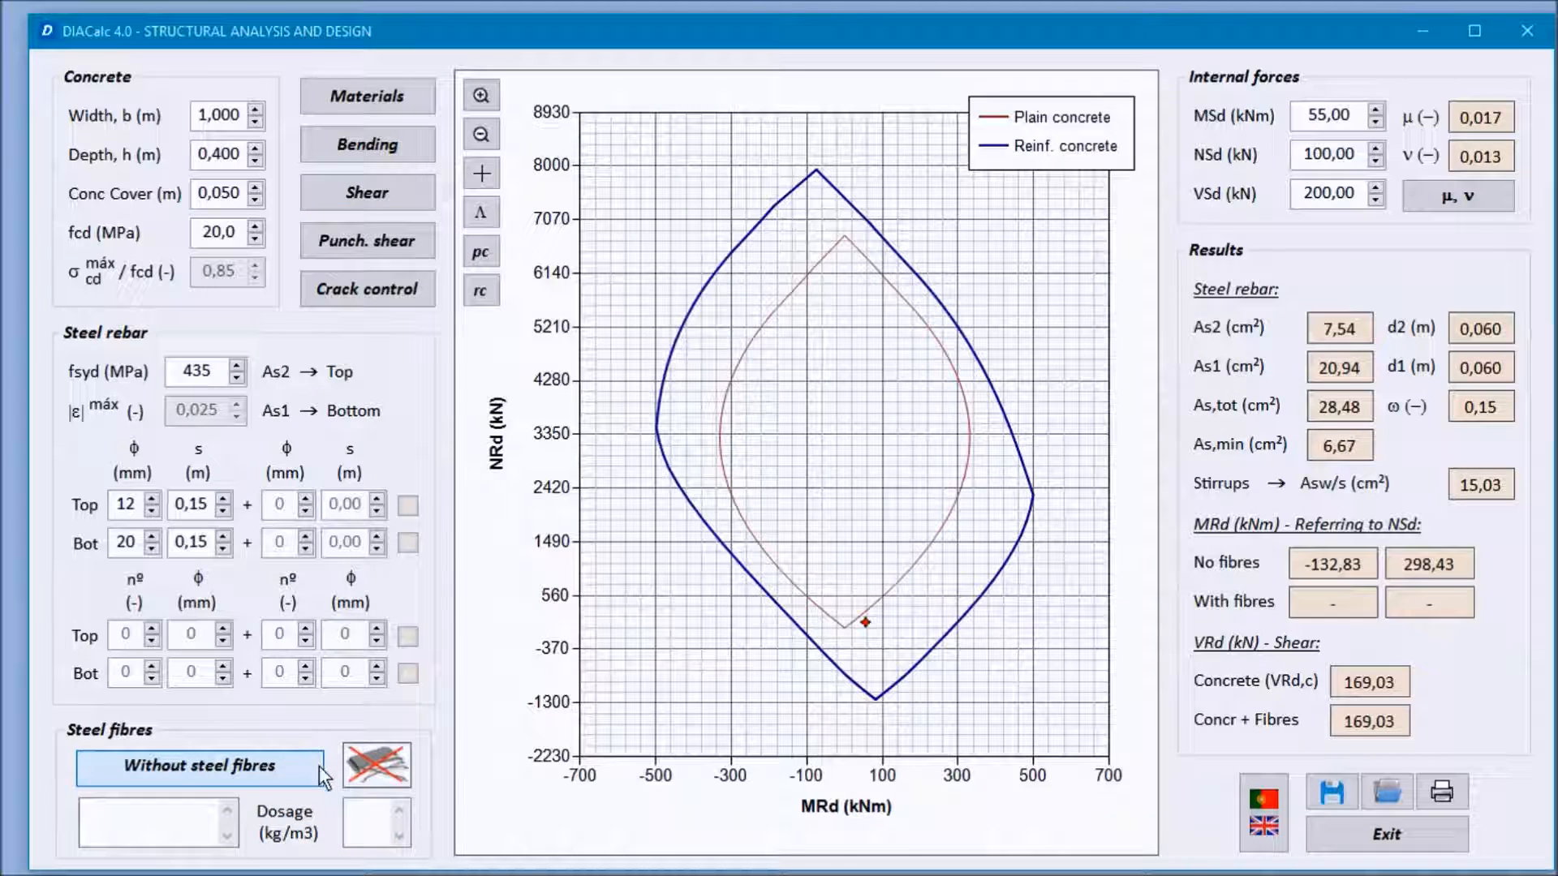
click(387, 183)
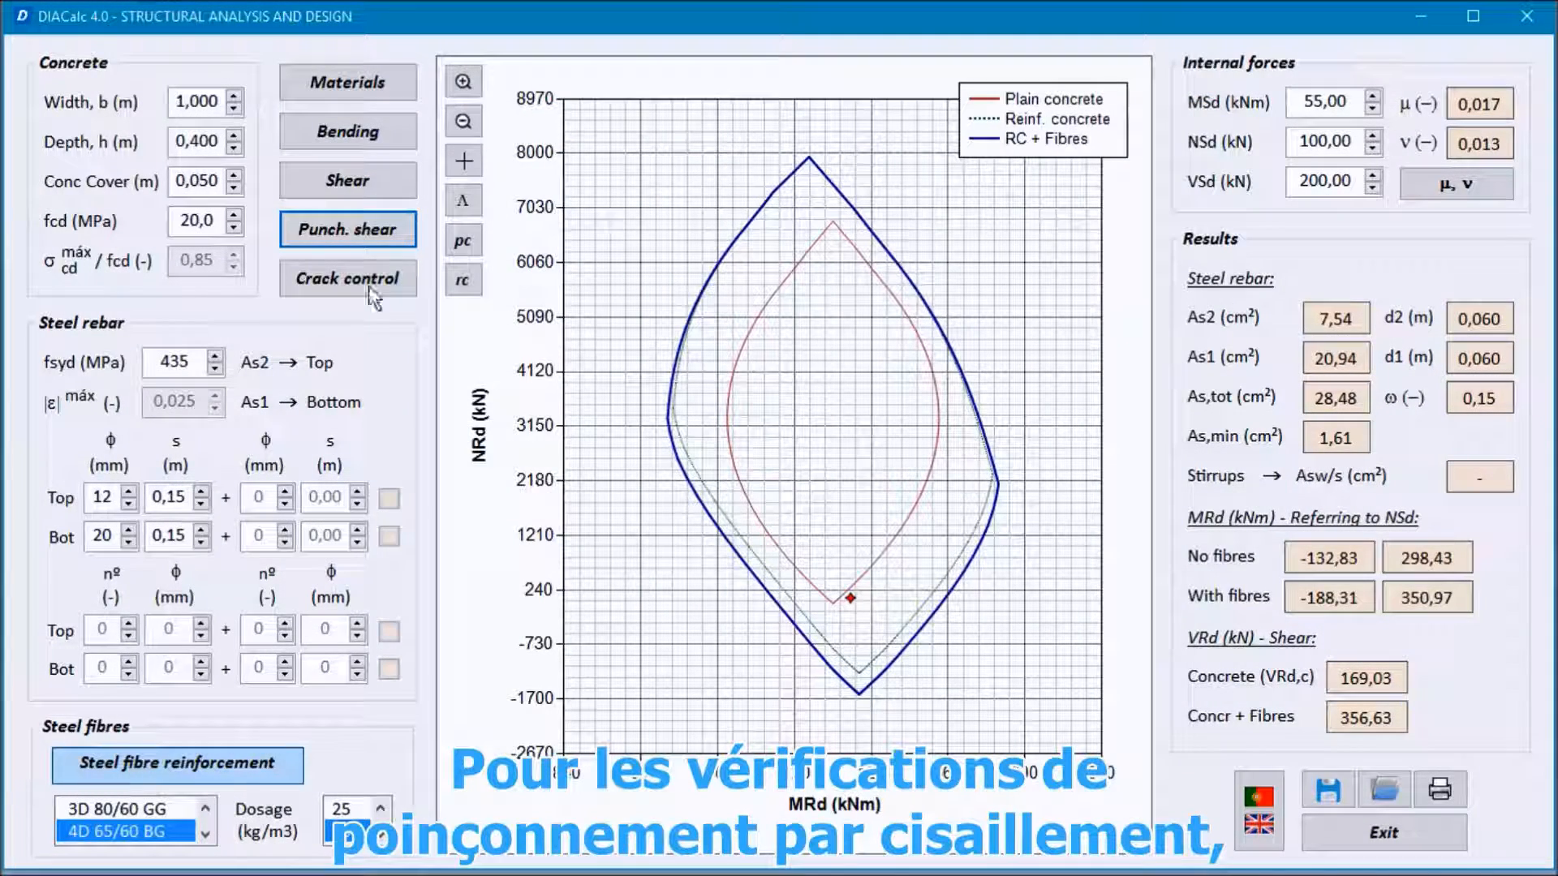
- Open the punching shear check and set the soil-structure interaction to uniform stress σ
click(356, 231)
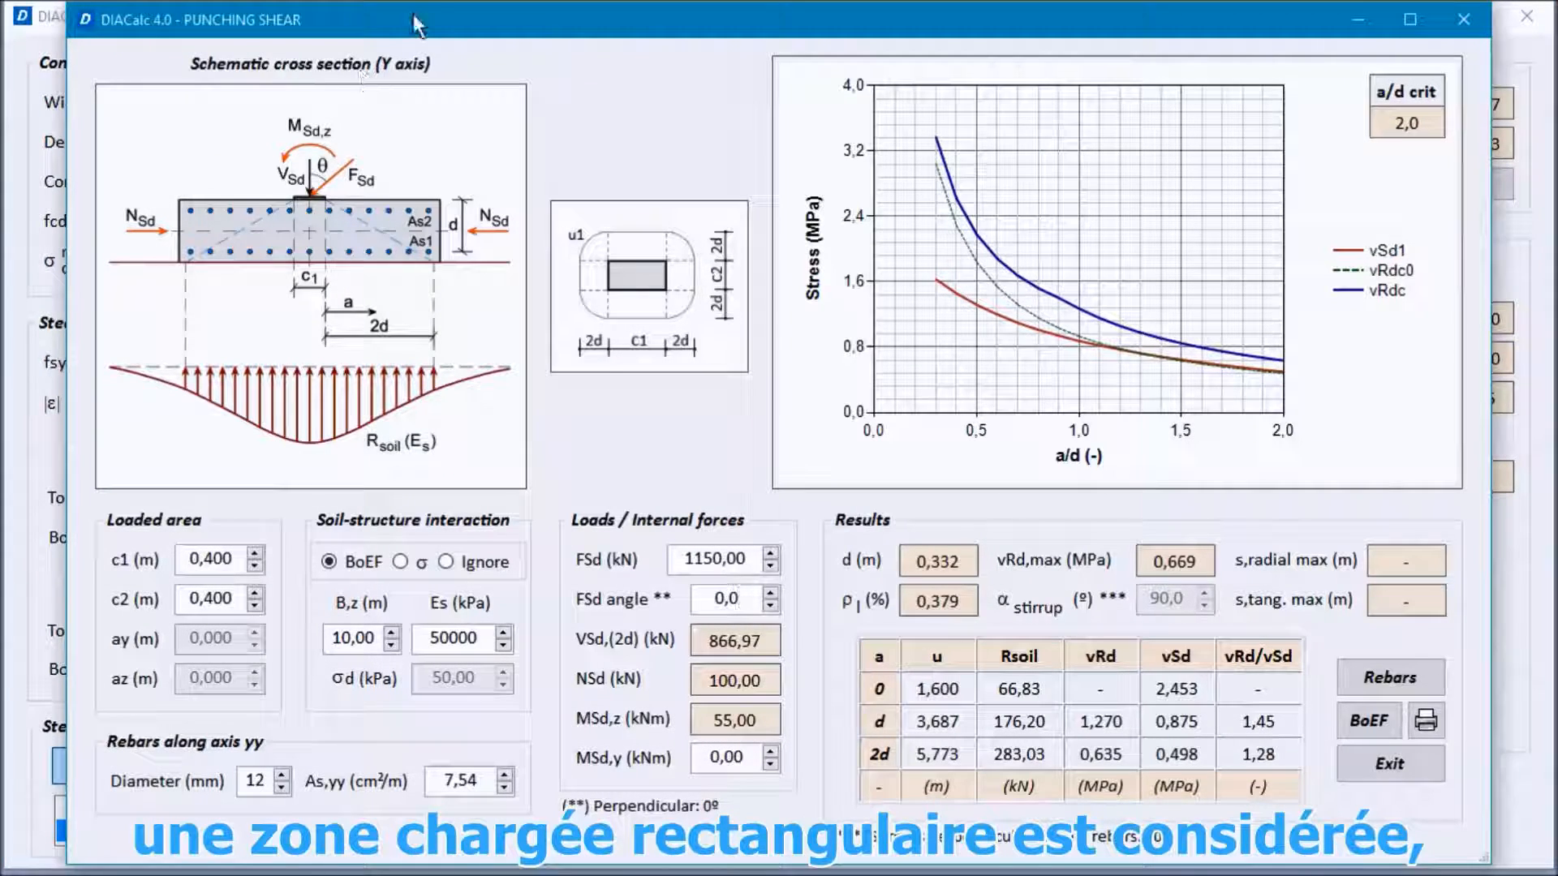
drag(430, 24, 353, 16)
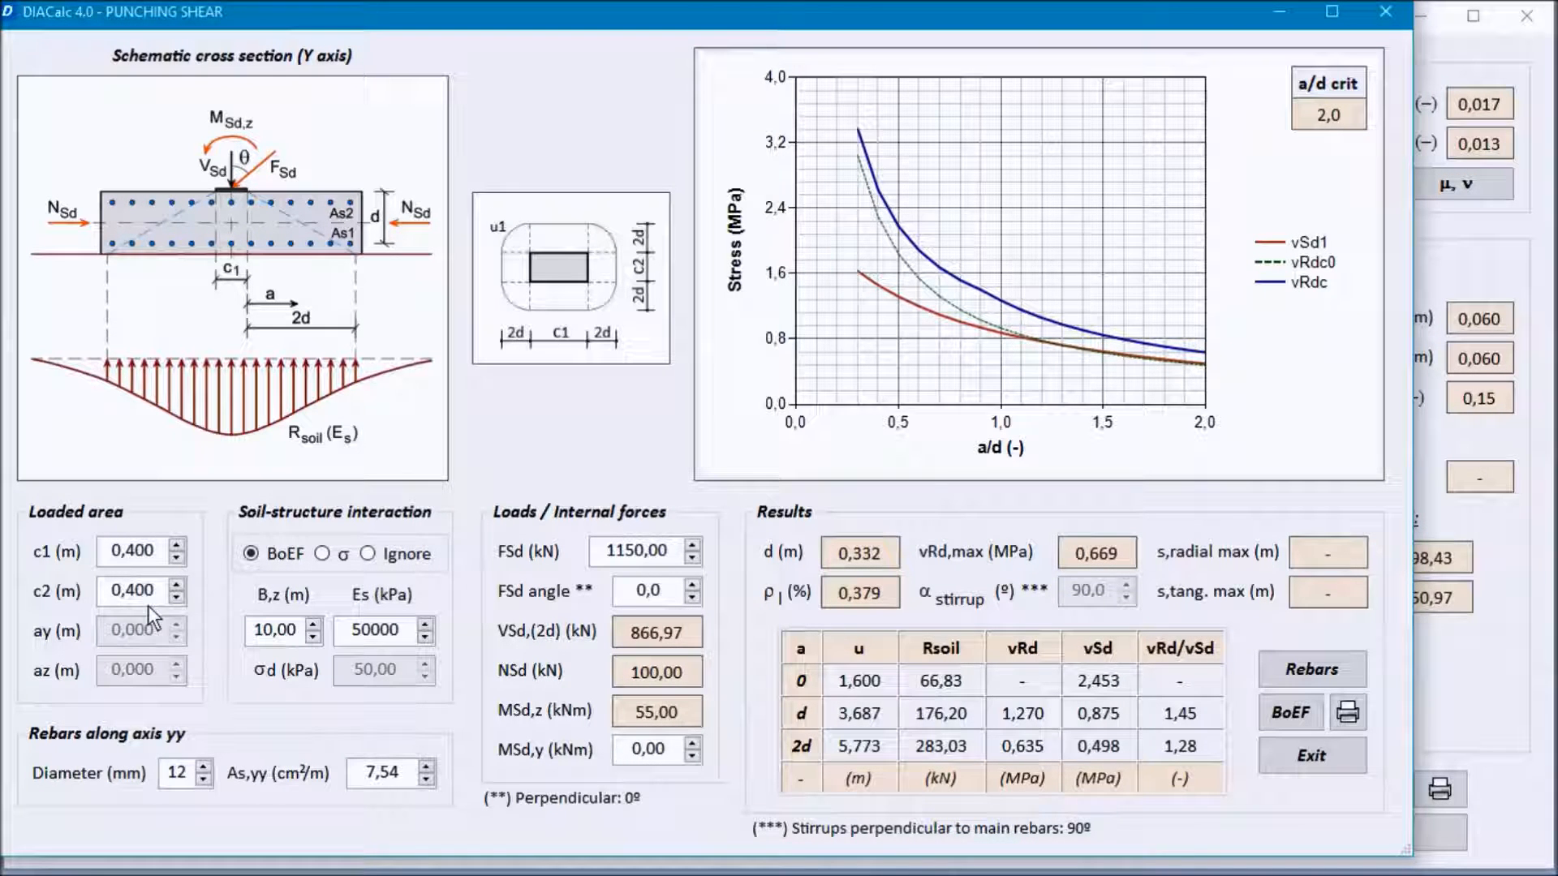
click(323, 554)
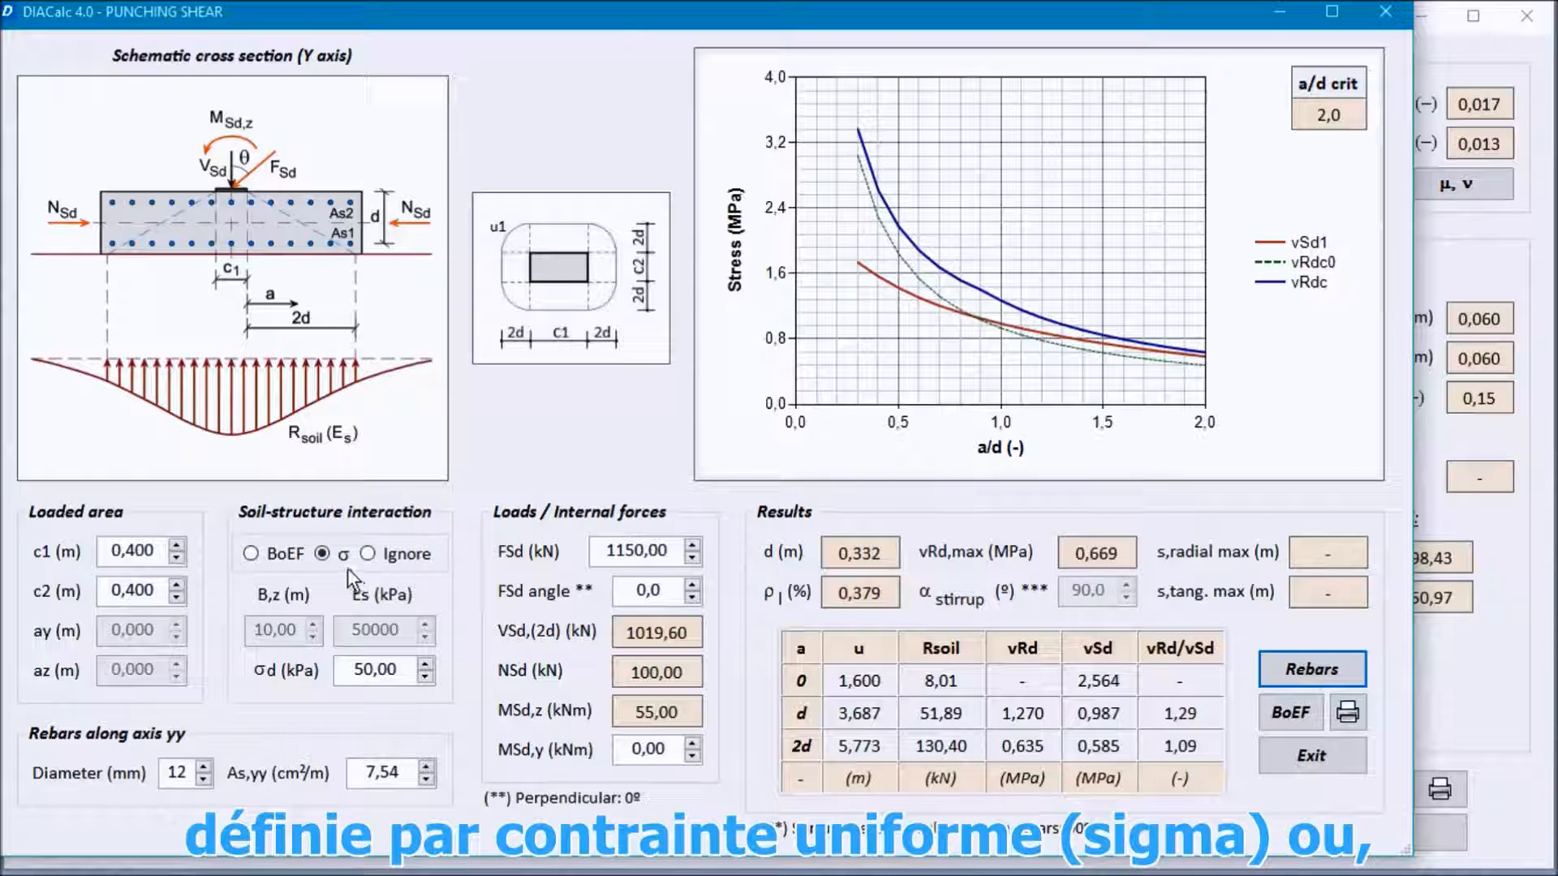
click(375, 669)
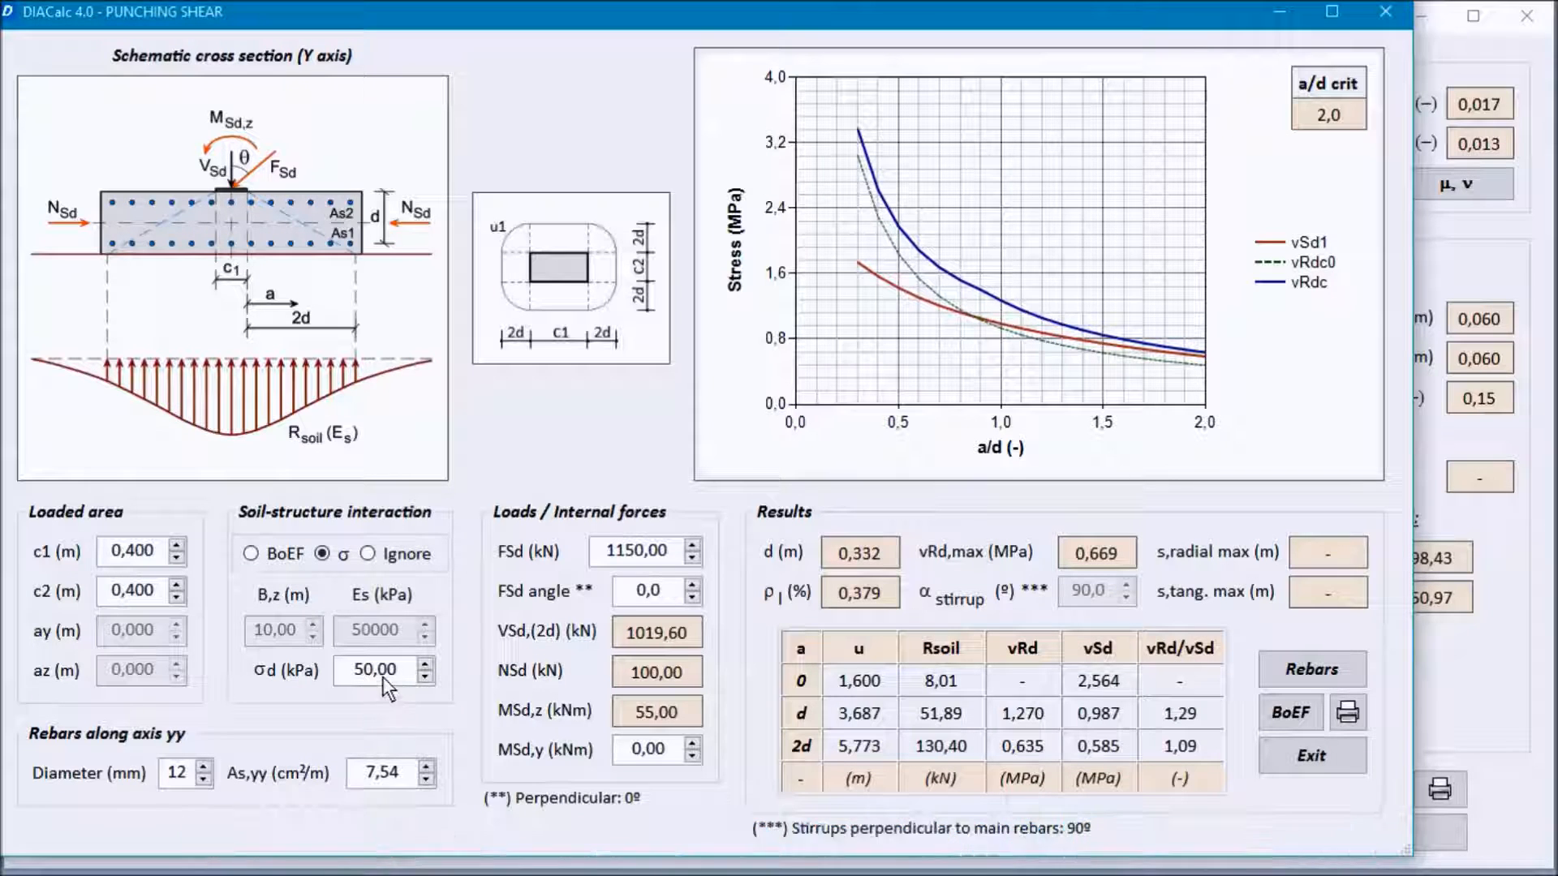
- Set the soil-structure interaction back to BoEF and review its width B,z, soil modulus Es and the moment MSd,y
click(253, 551)
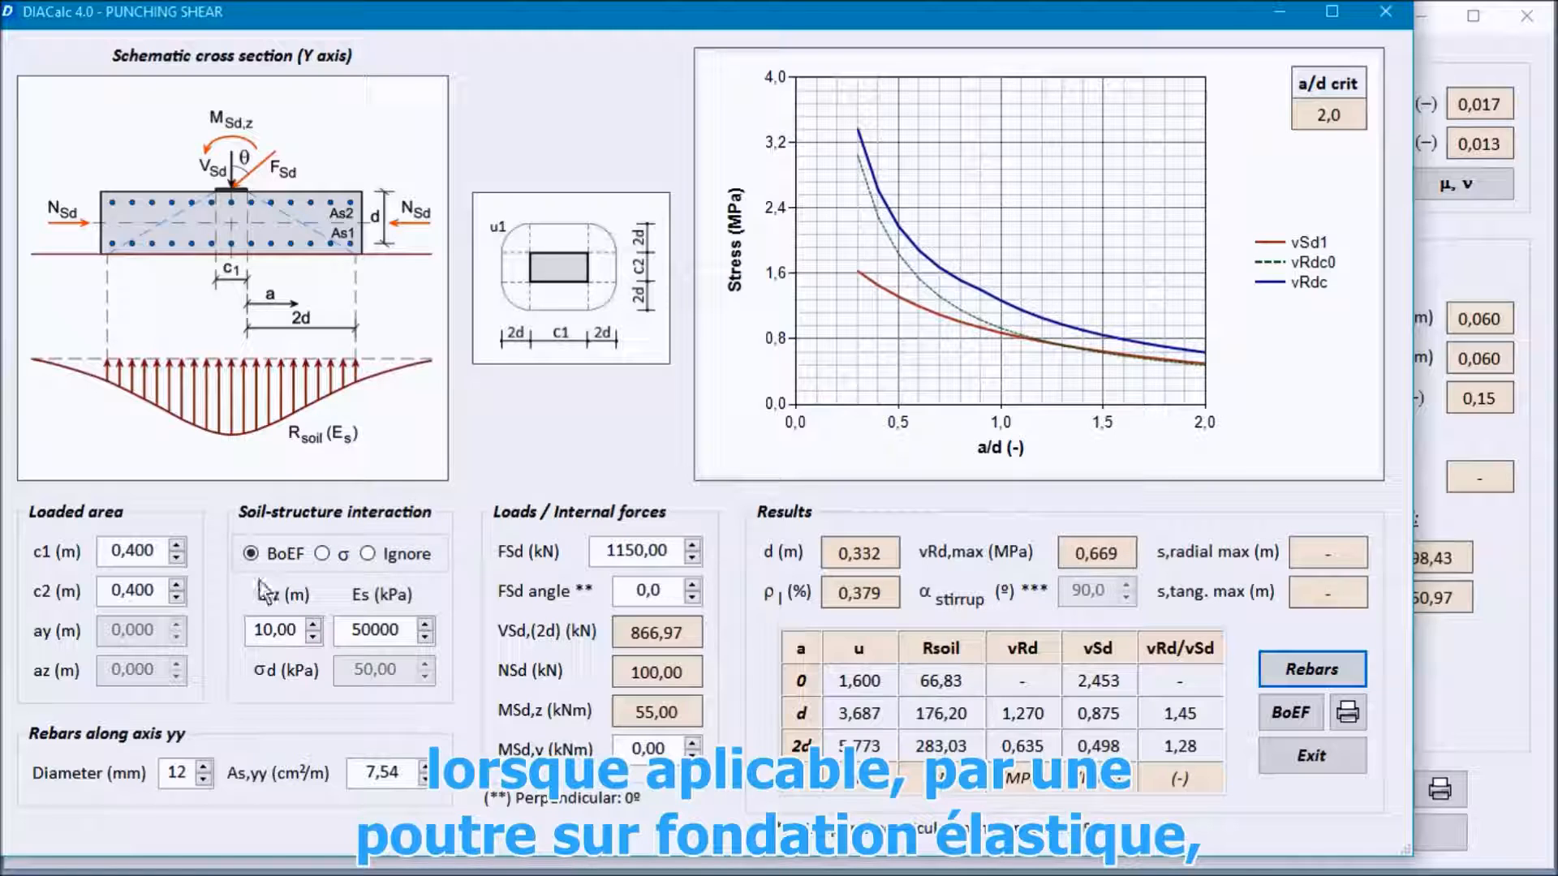
click(265, 631)
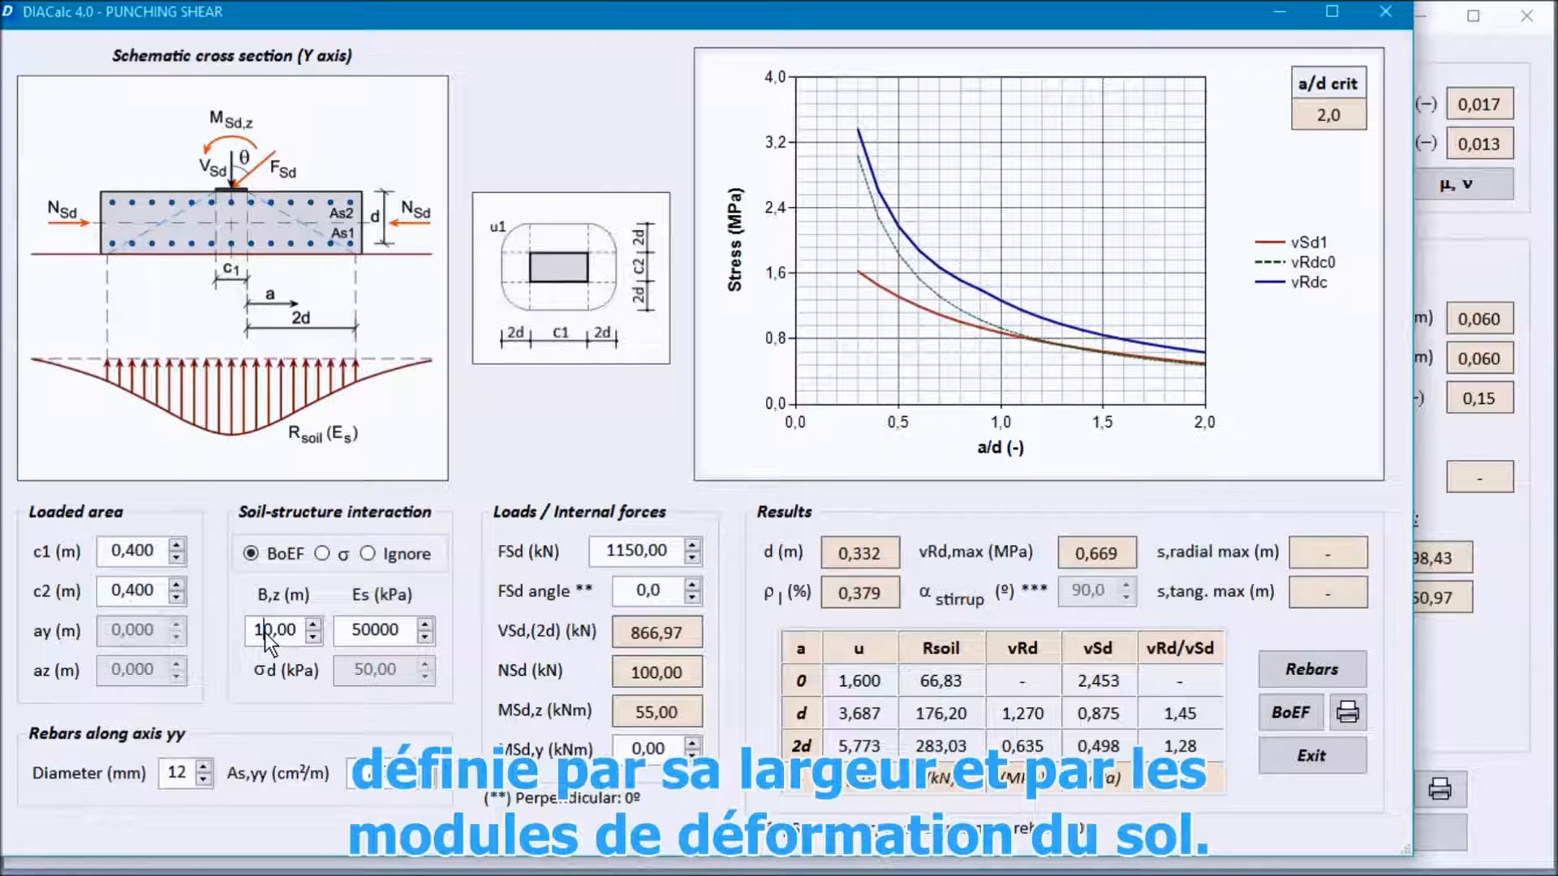
click(379, 637)
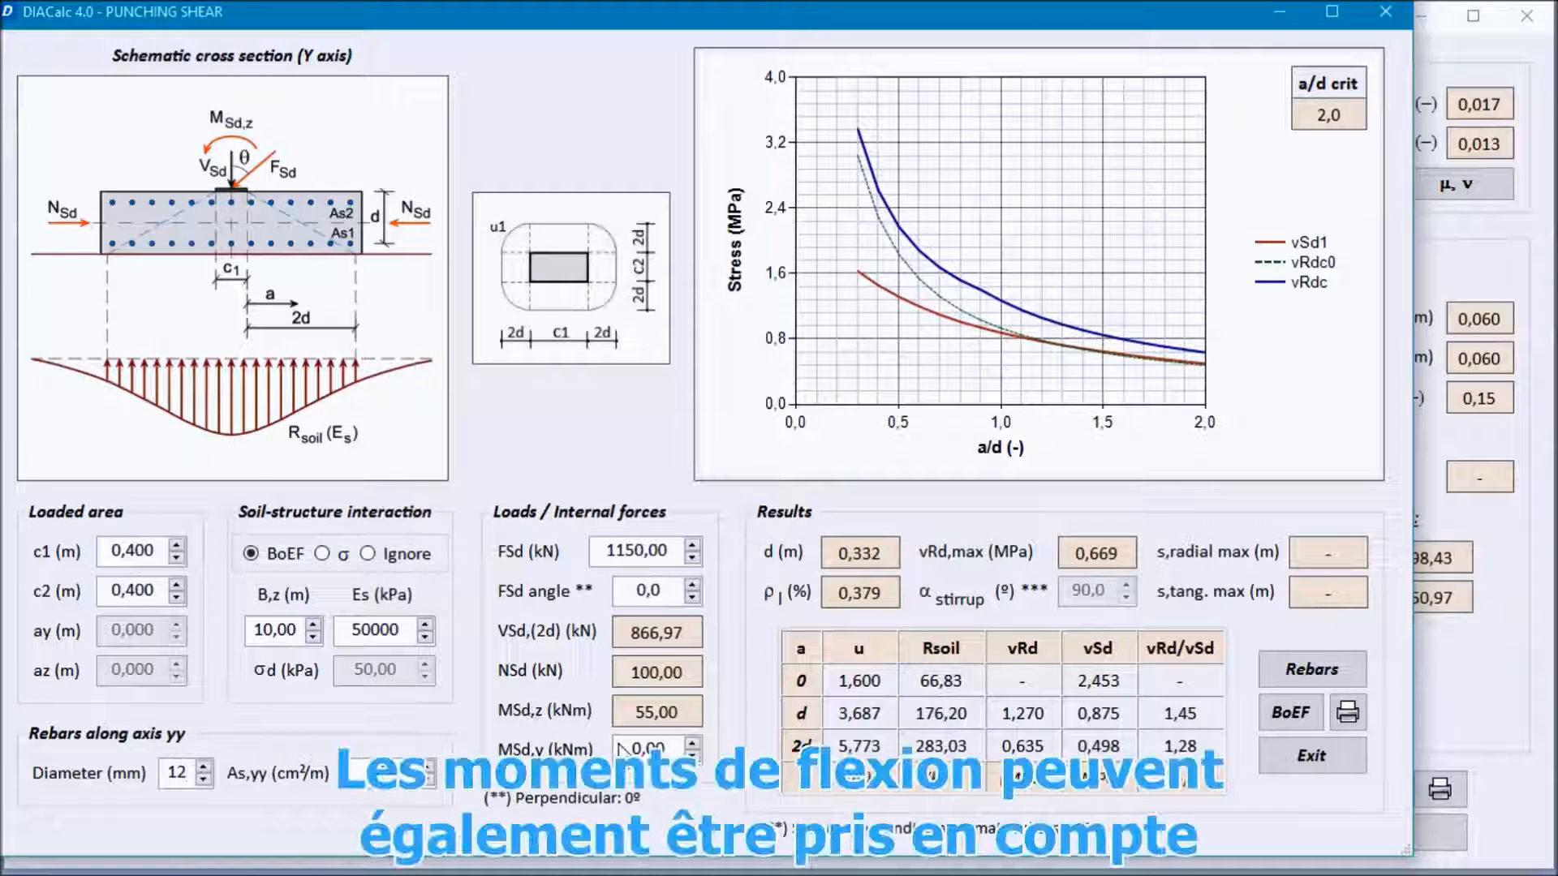
click(665, 766)
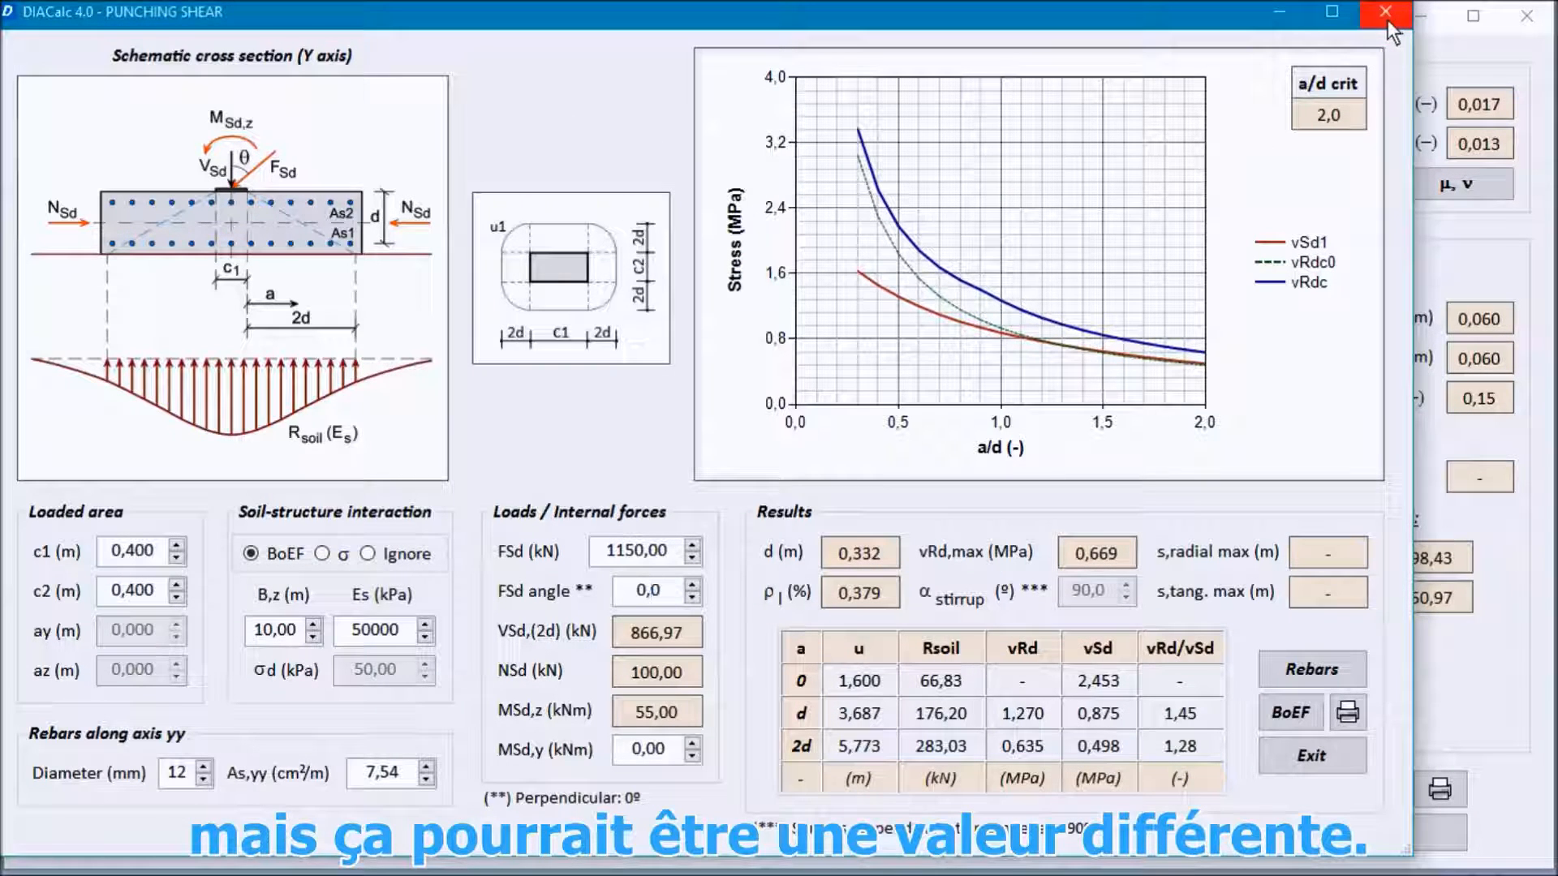
- Examine the beam on elastic foundation diagrams and their tabulated values in VME.txt, and close both
click(1285, 719)
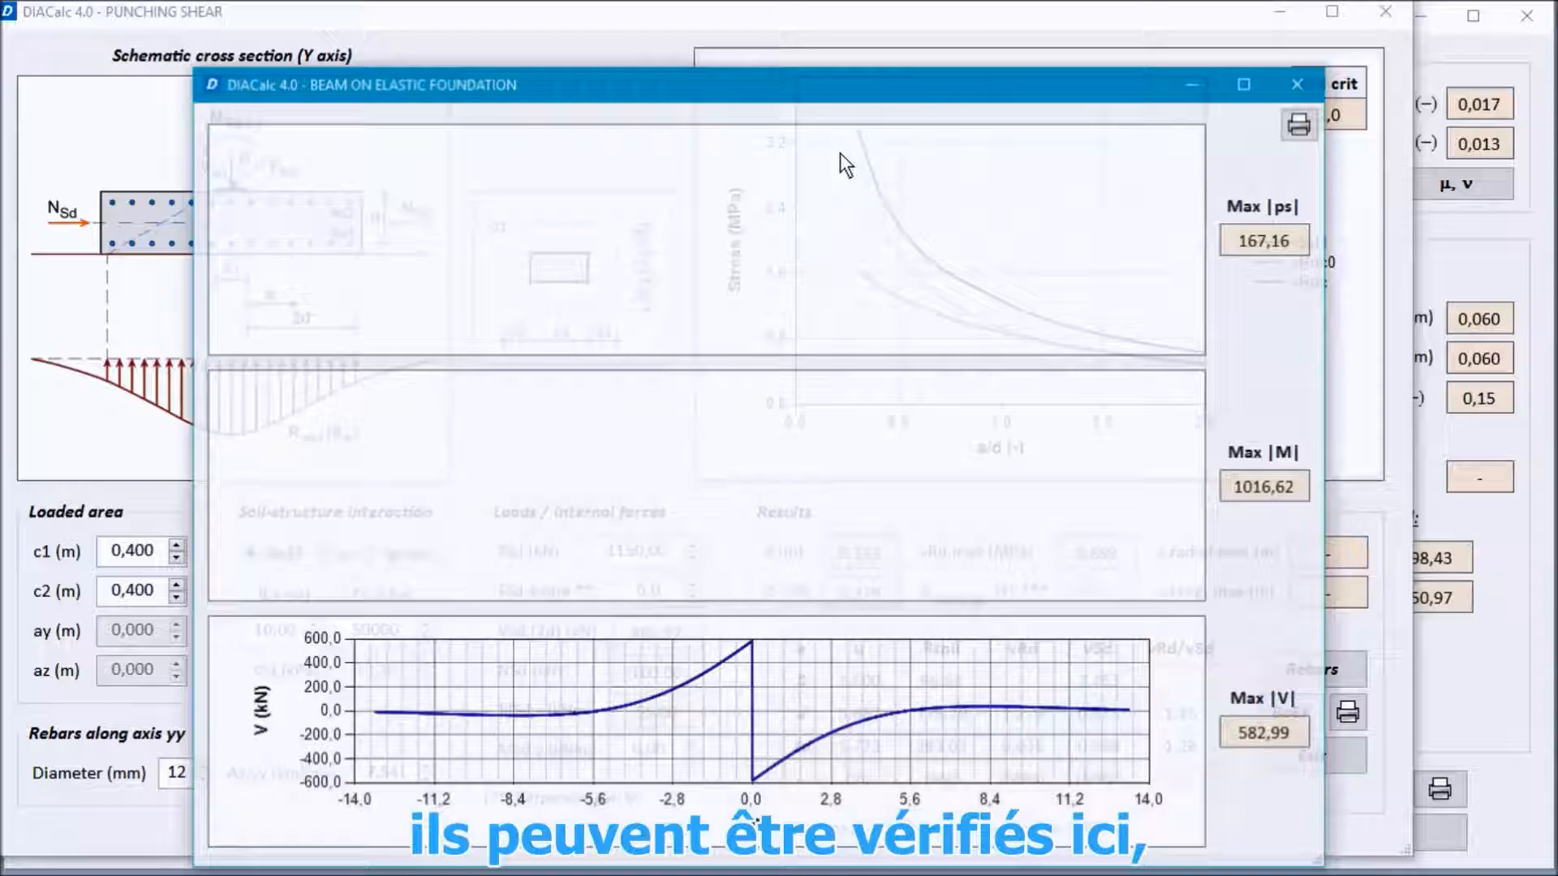
drag(800, 80, 610, 16)
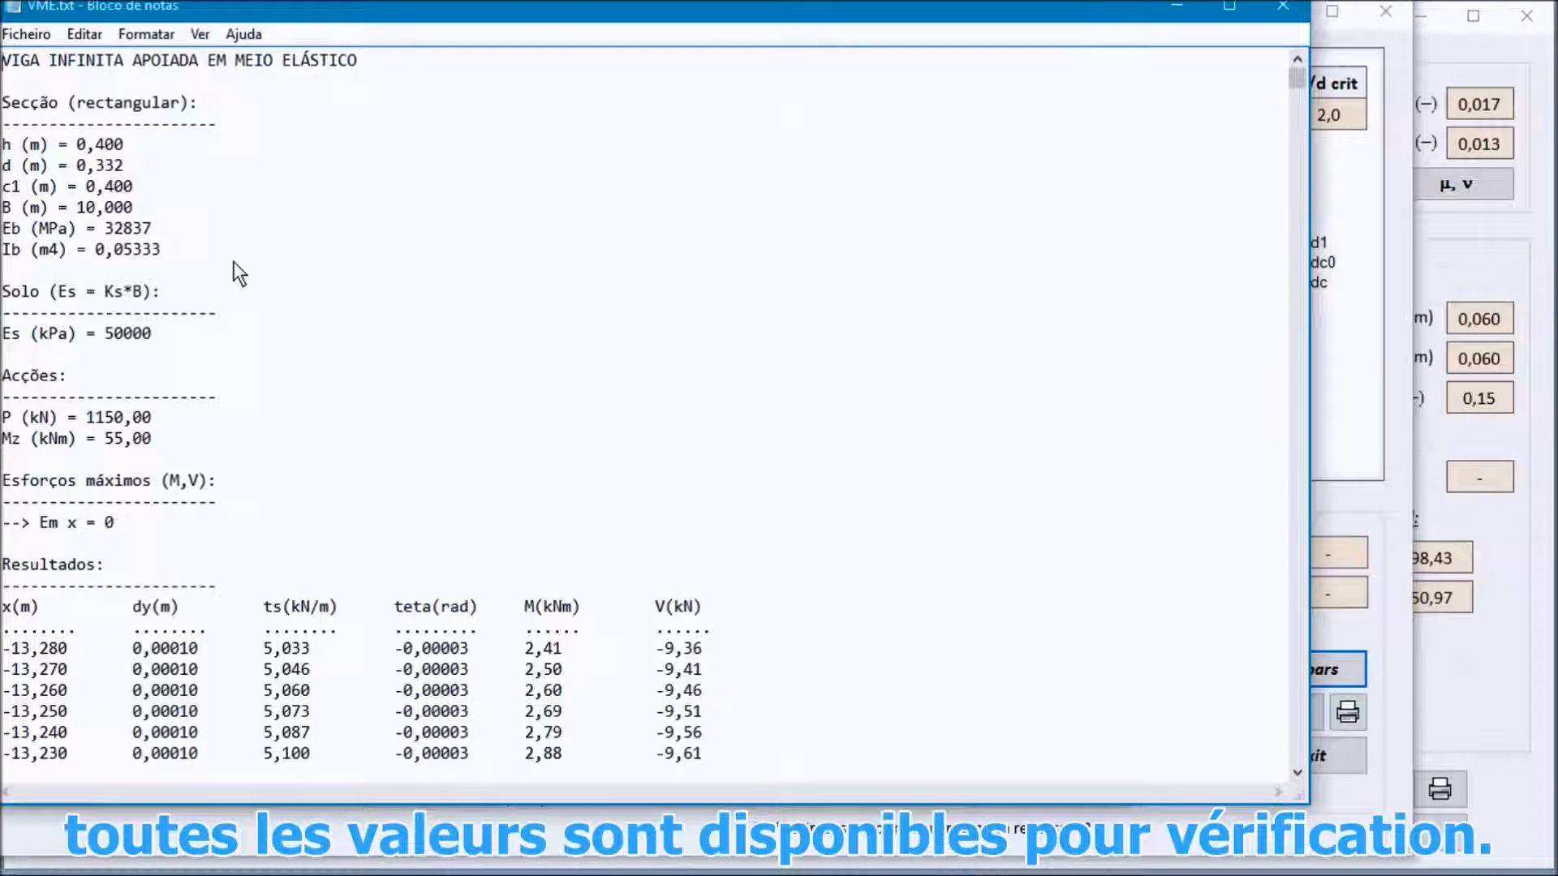
scroll(335, 215, down, 3)
scroll(352, 222, up, 3)
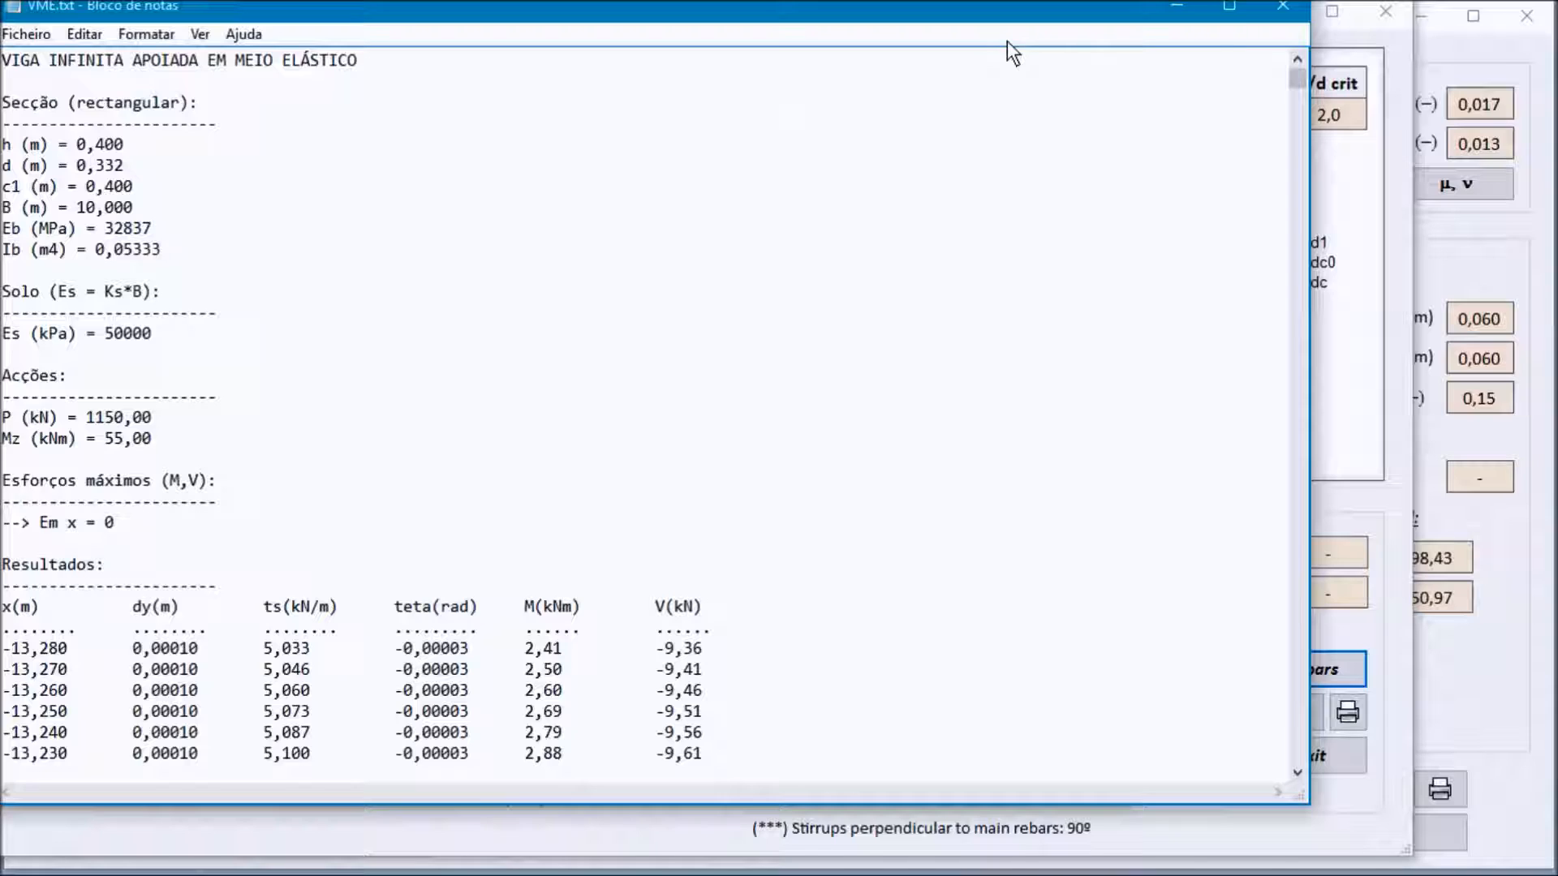
click(1272, 12)
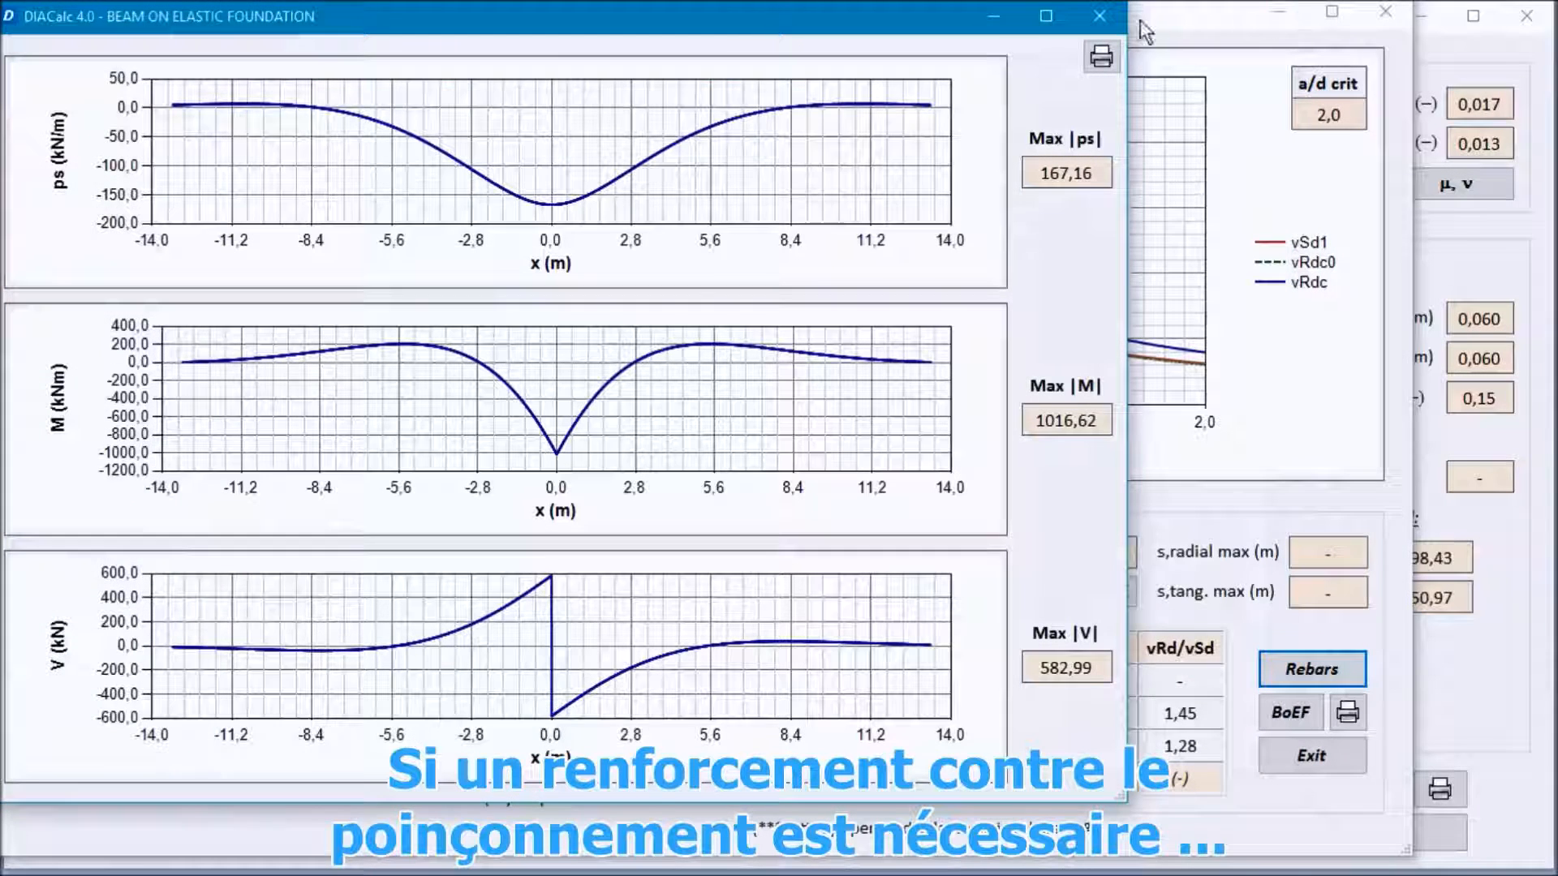
click(1108, 16)
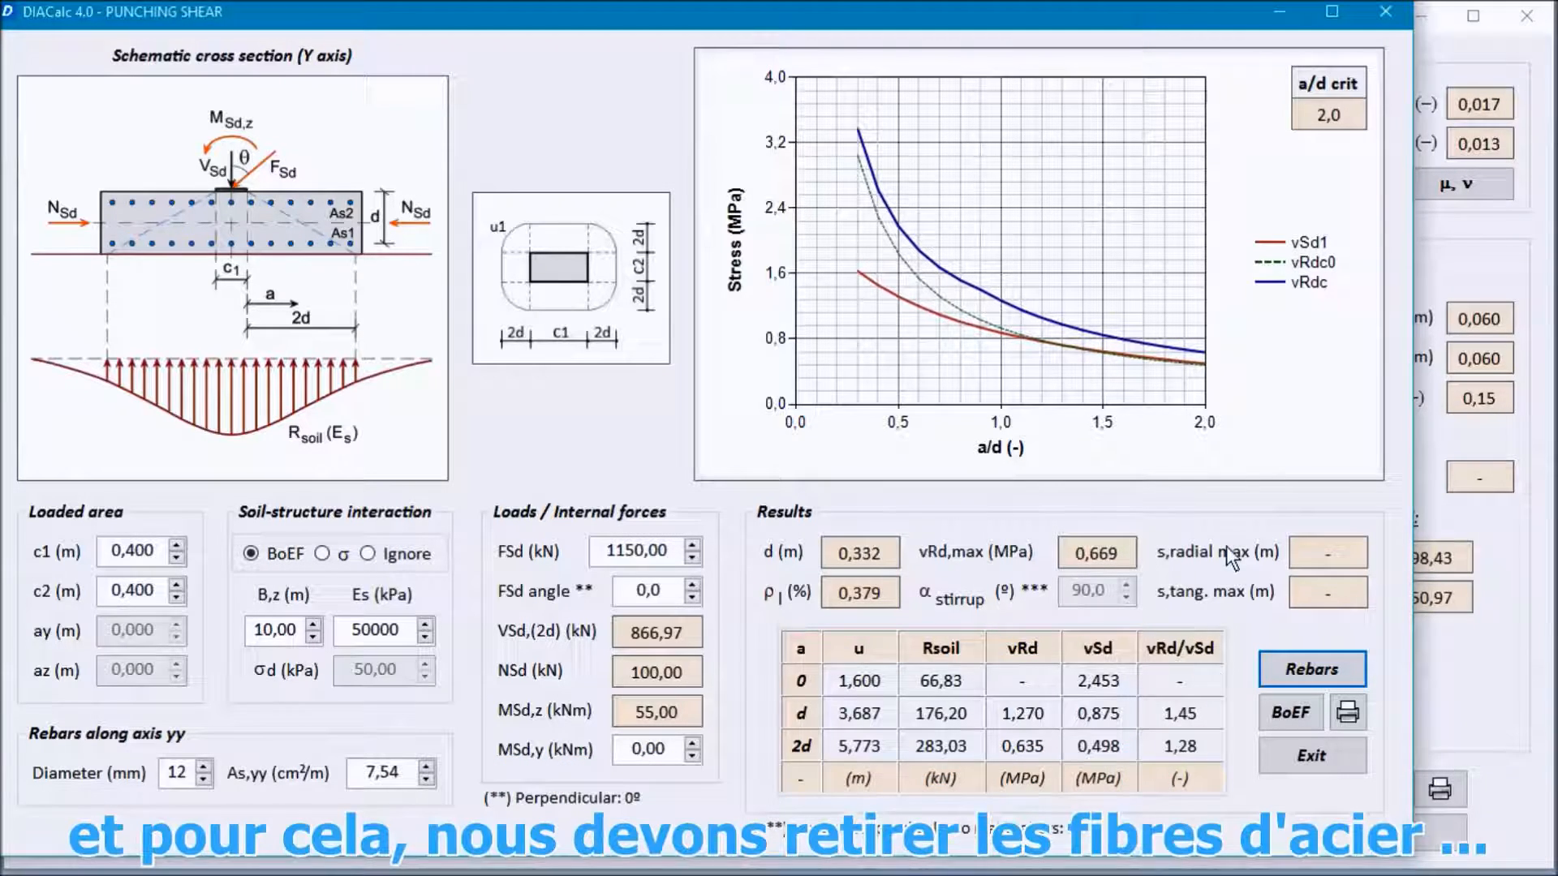
- Remove the steel fibres from the section and select Eurocode 2 as the design code
click(1386, 14)
click(180, 762)
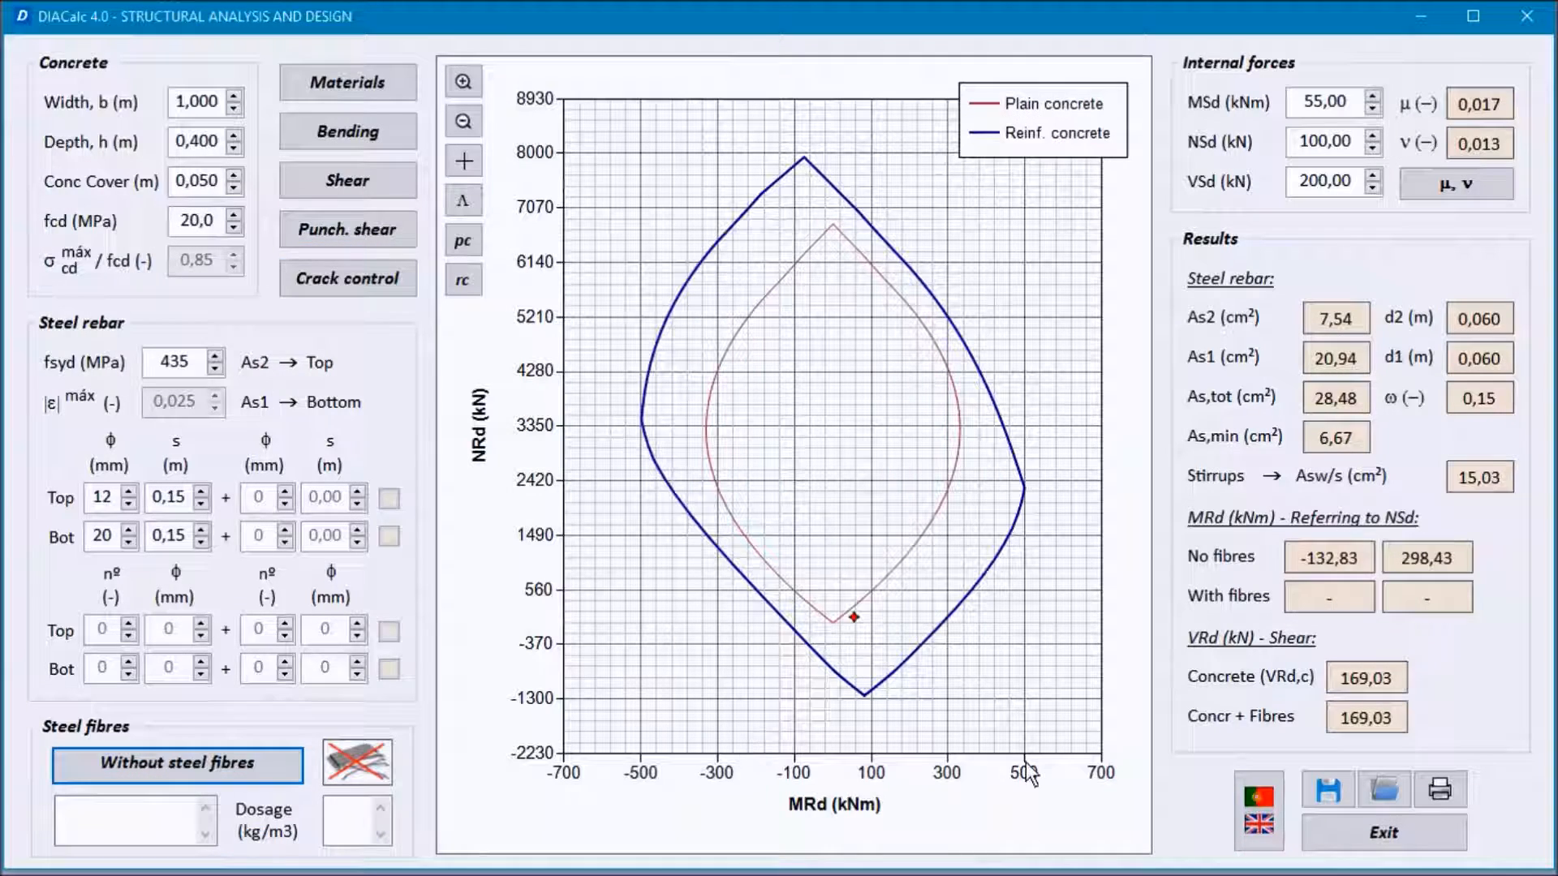
click(1260, 815)
click(298, 104)
click(330, 295)
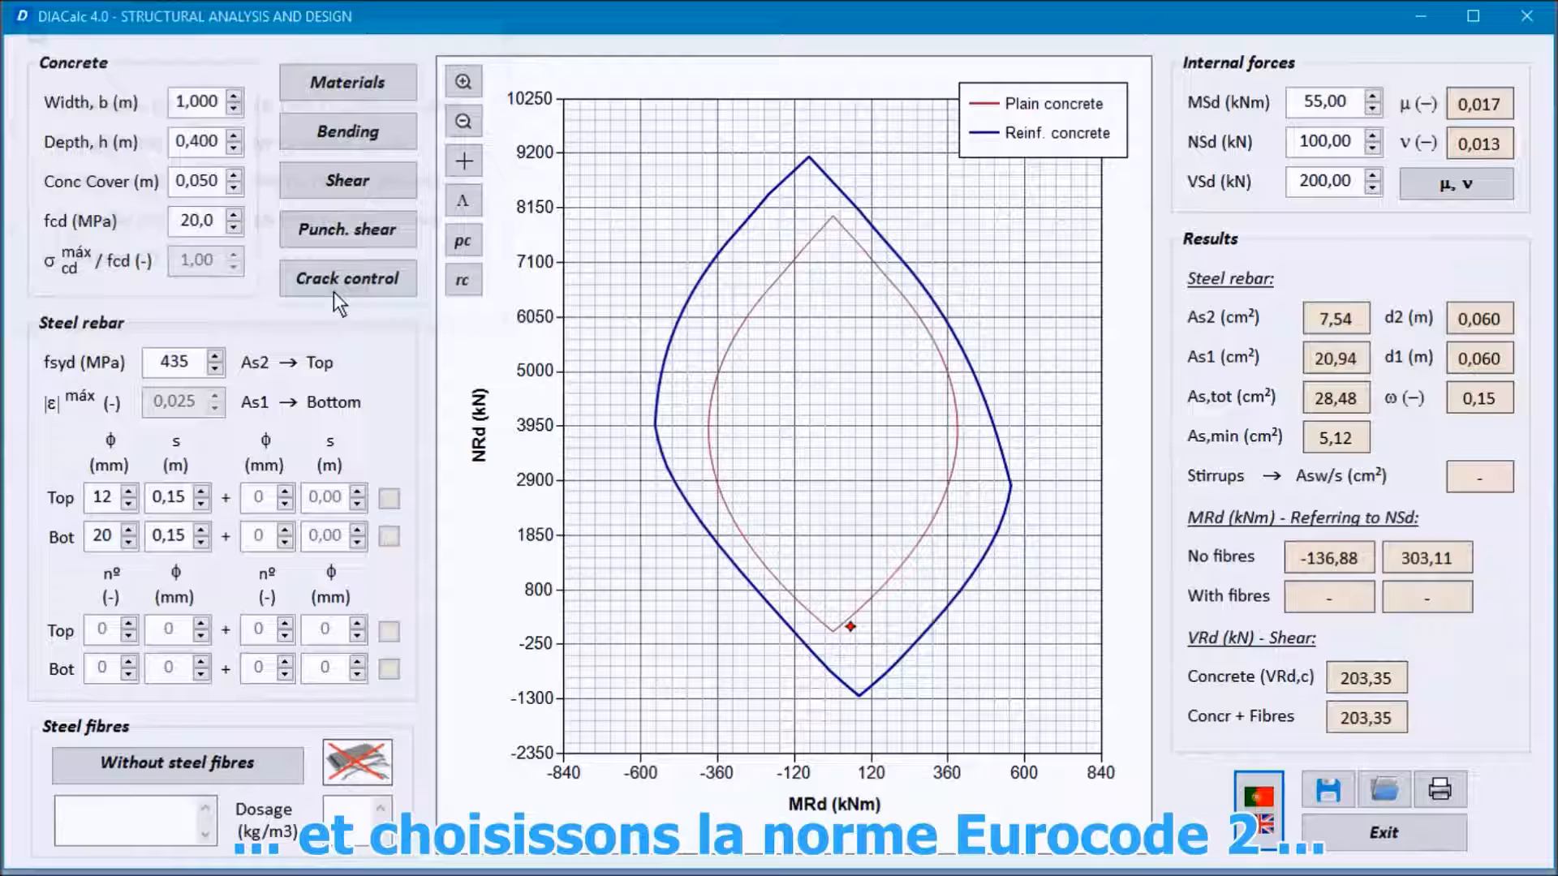
- Recheck punching shear for the section and examine the stud reinforcement layout and the table of analysed perimeters in PunchAsw2.txt
click(344, 235)
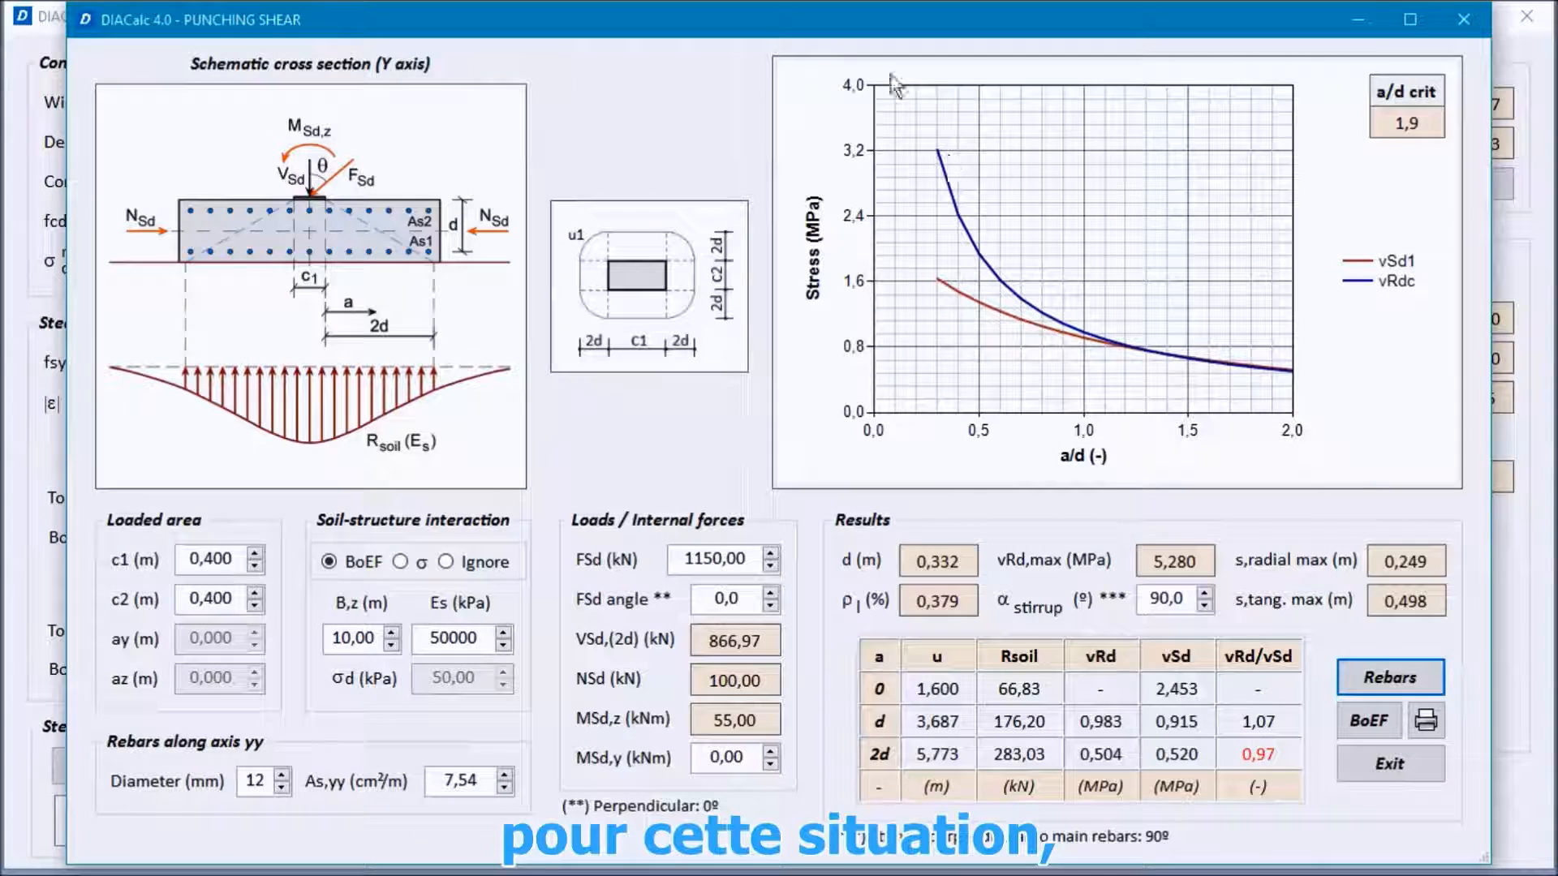
drag(714, 16, 652, 3)
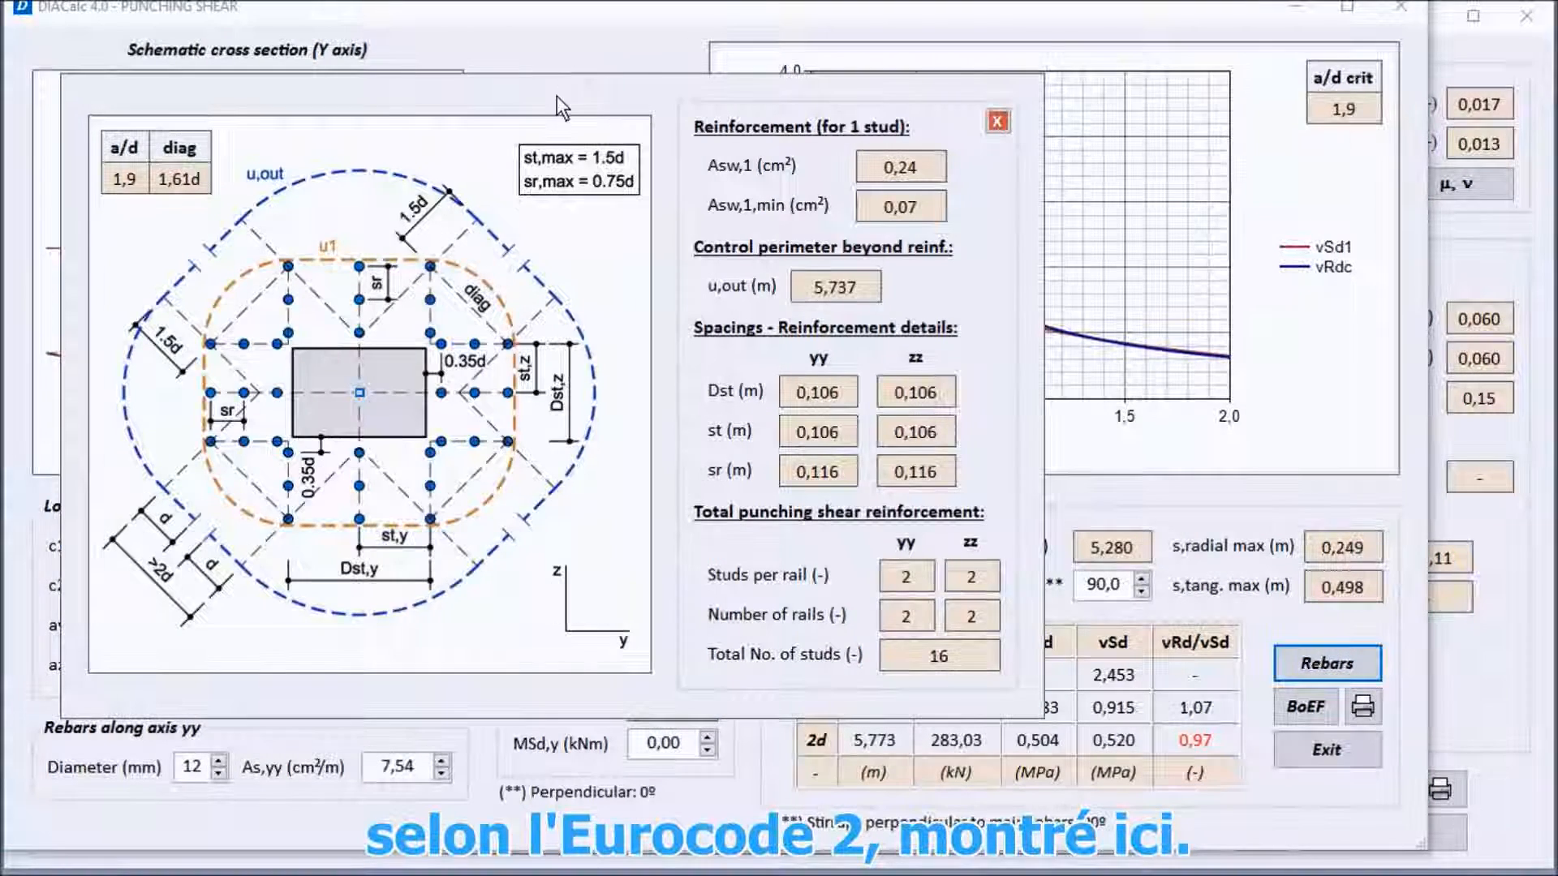
drag(557, 96, 485, 27)
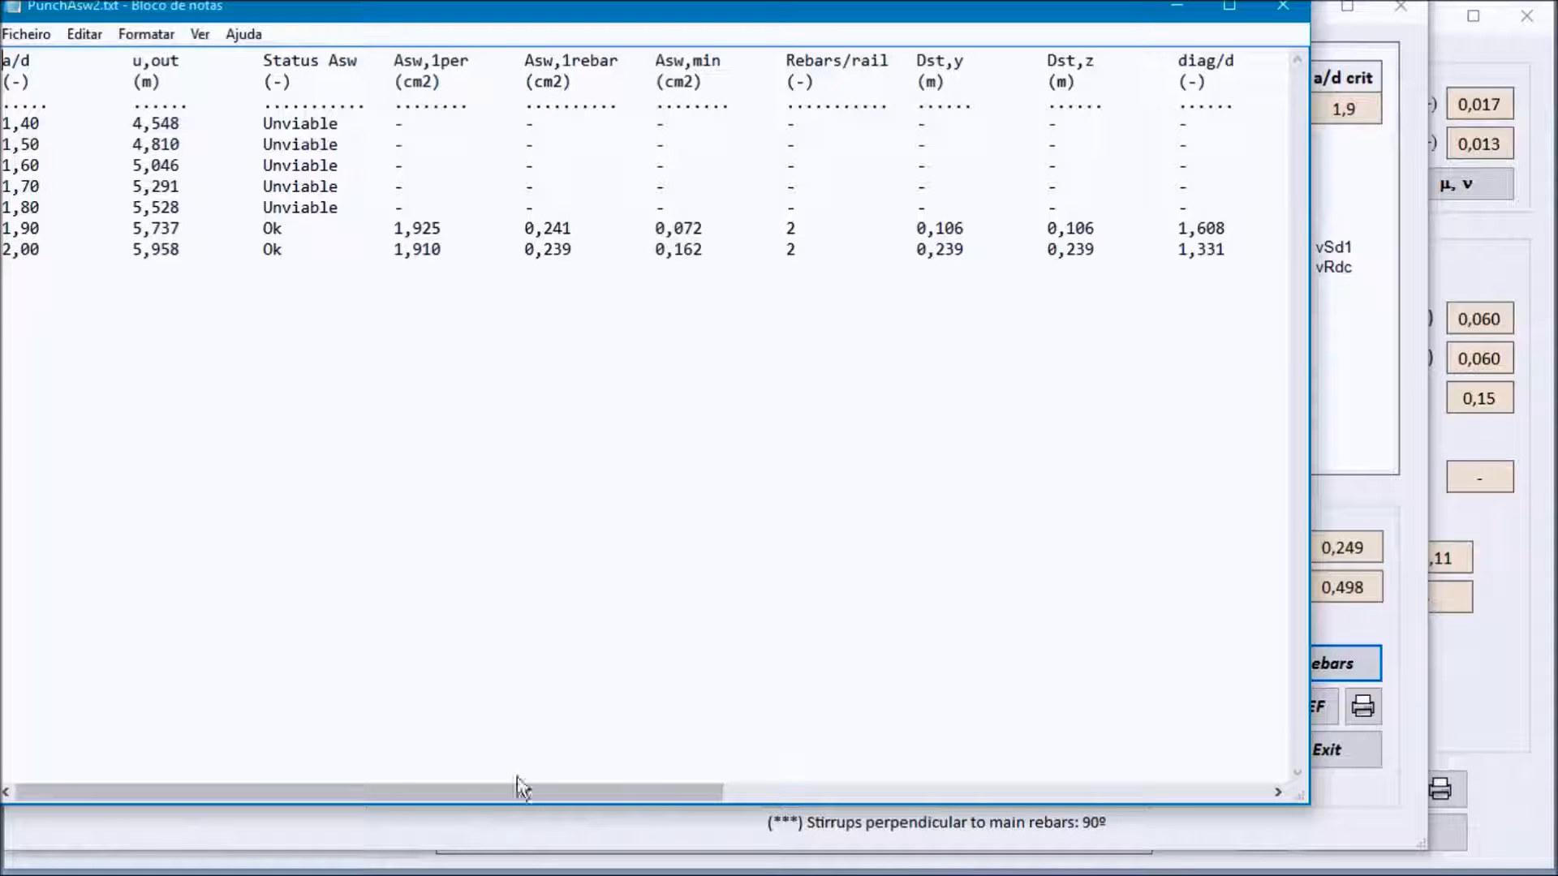
drag(519, 787, 1077, 840)
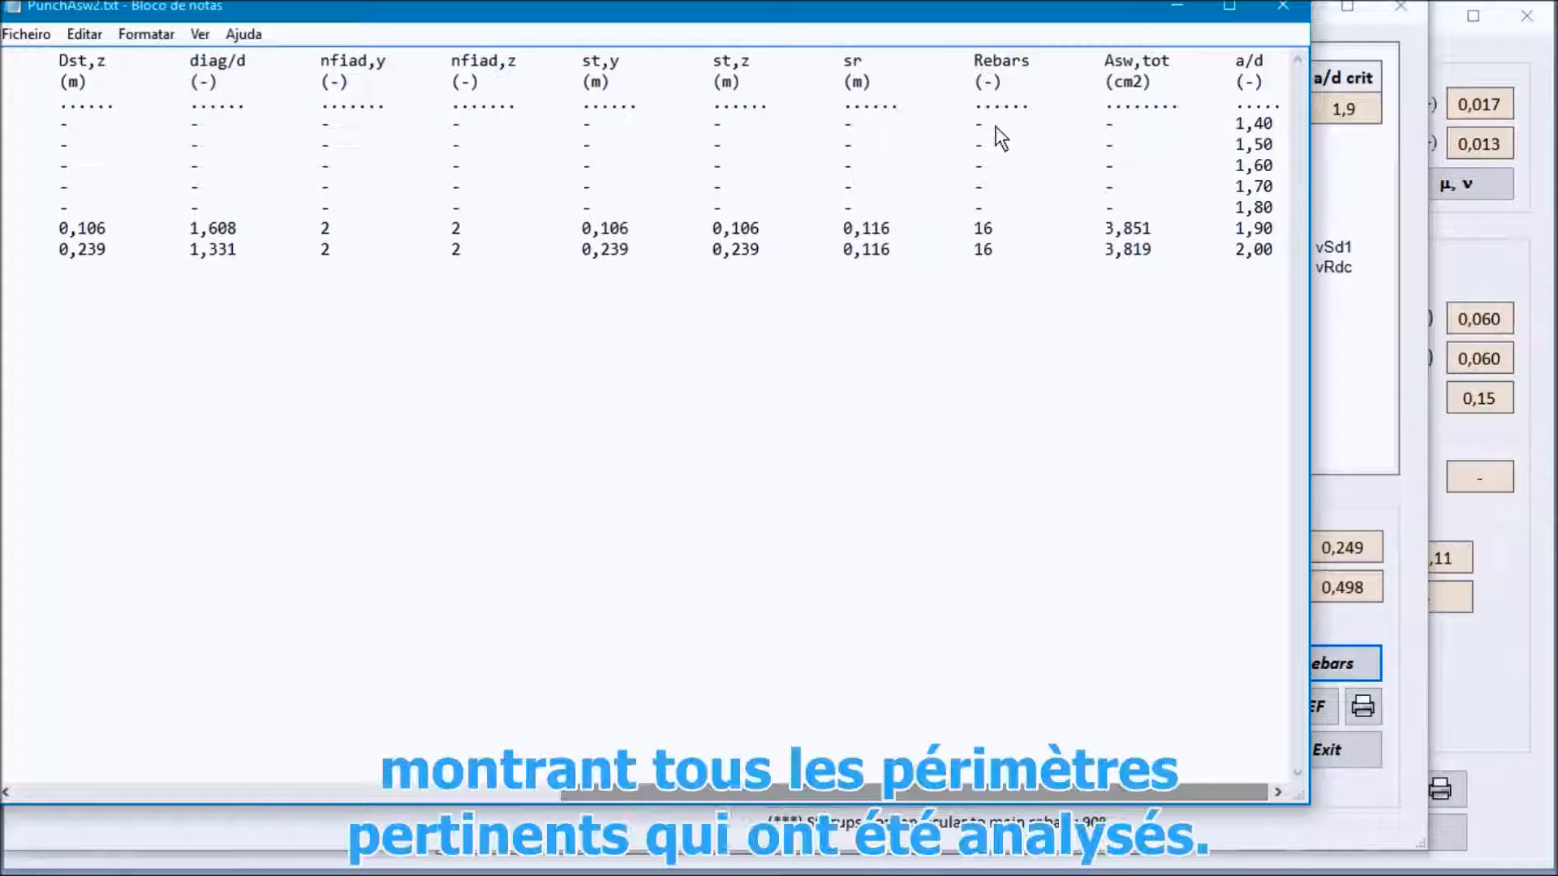
click(1280, 13)
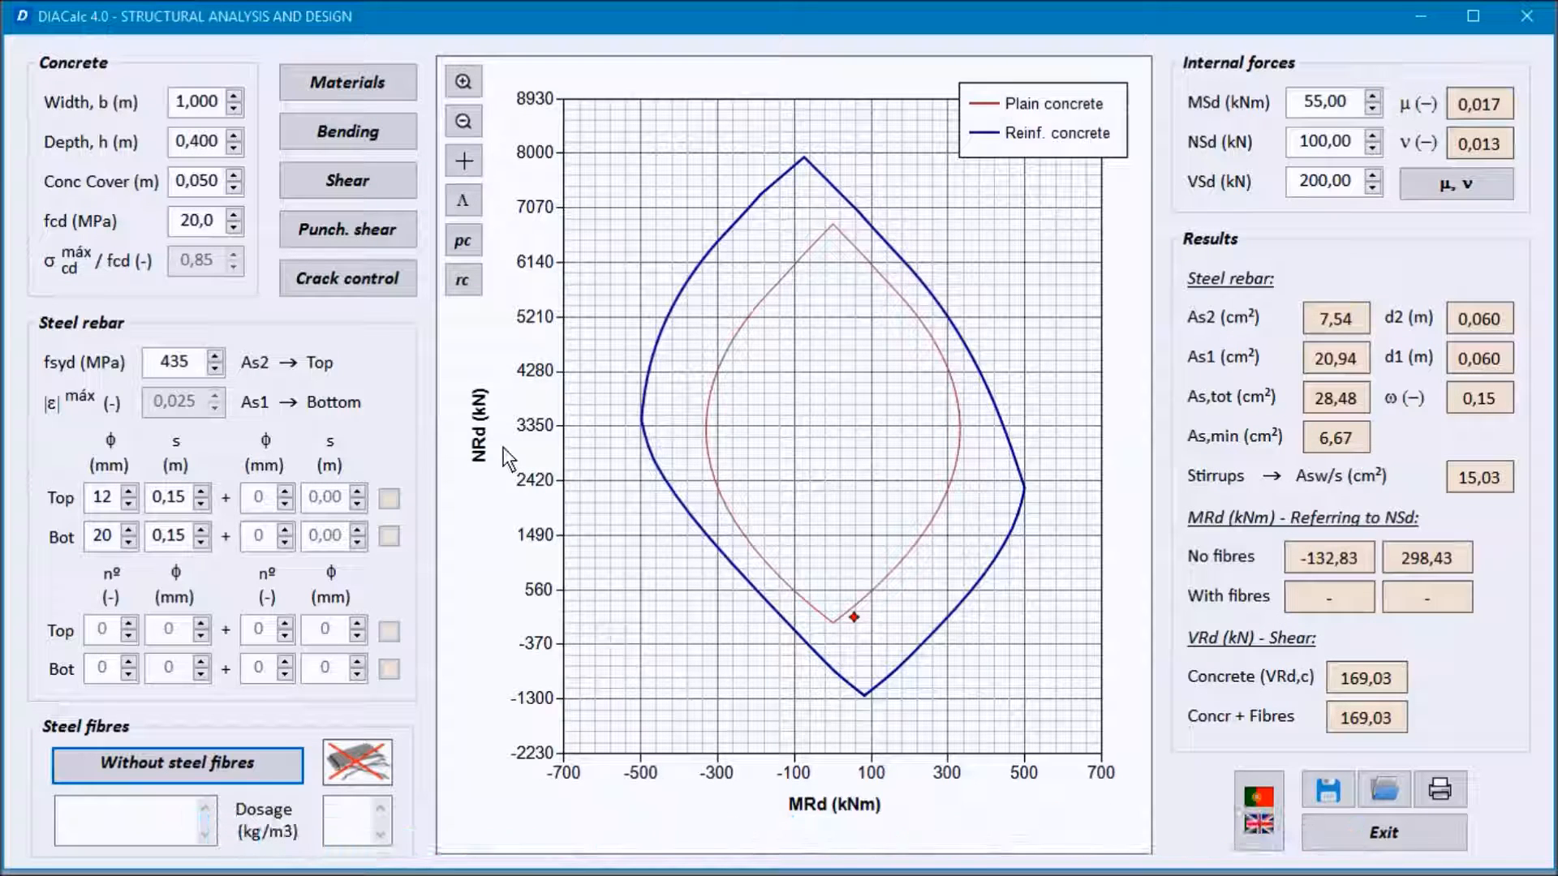
- Open the crack control check and review its characteristic internal forces, the moment Mk and the axial force Nk
click(323, 276)
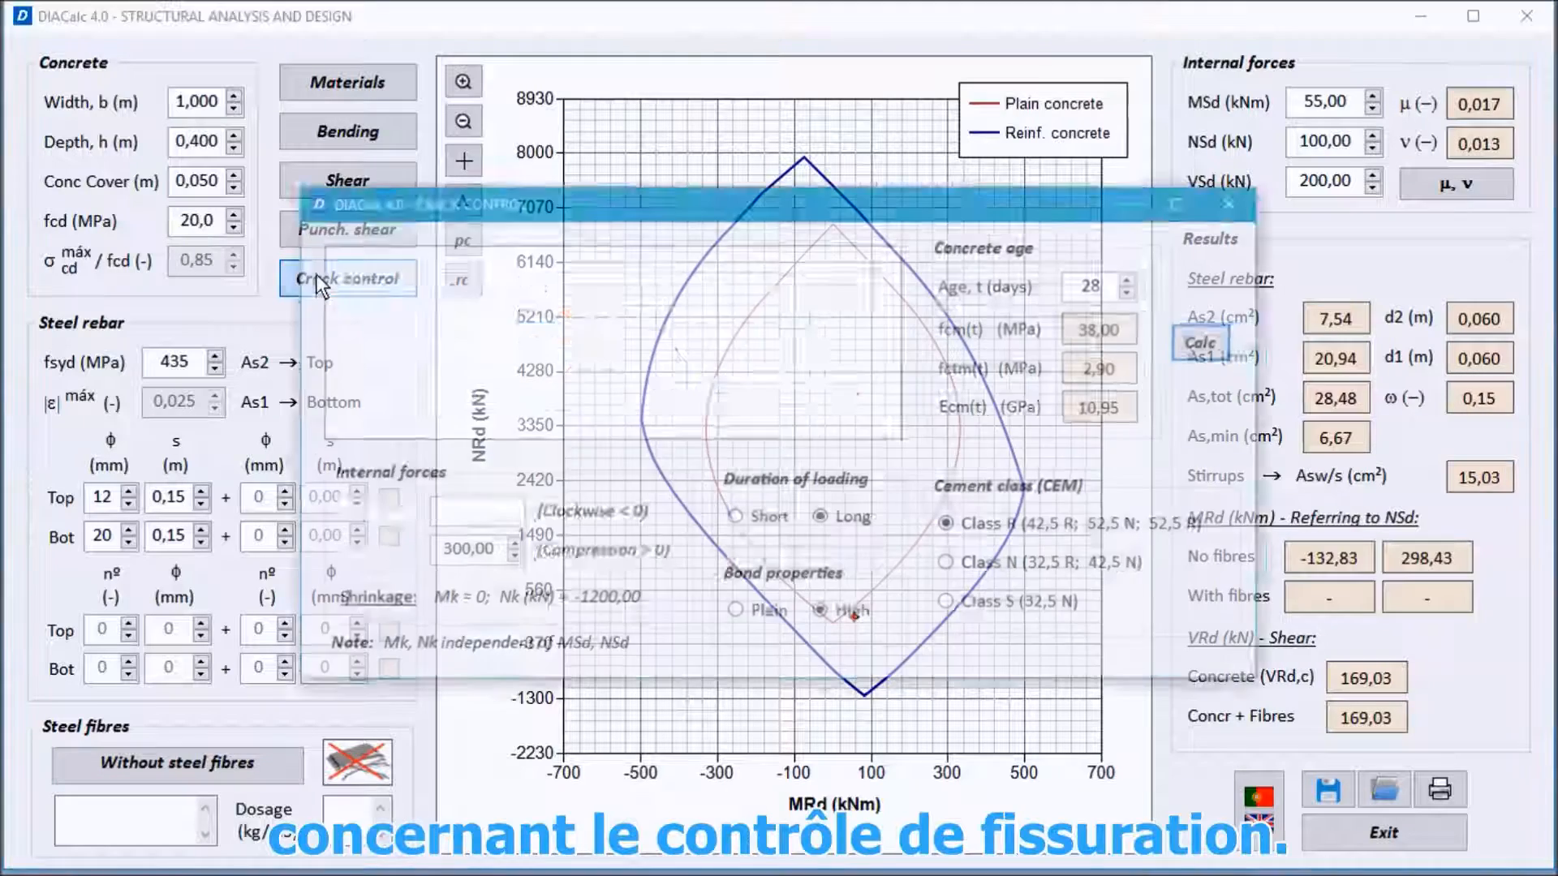
drag(706, 214, 415, 37)
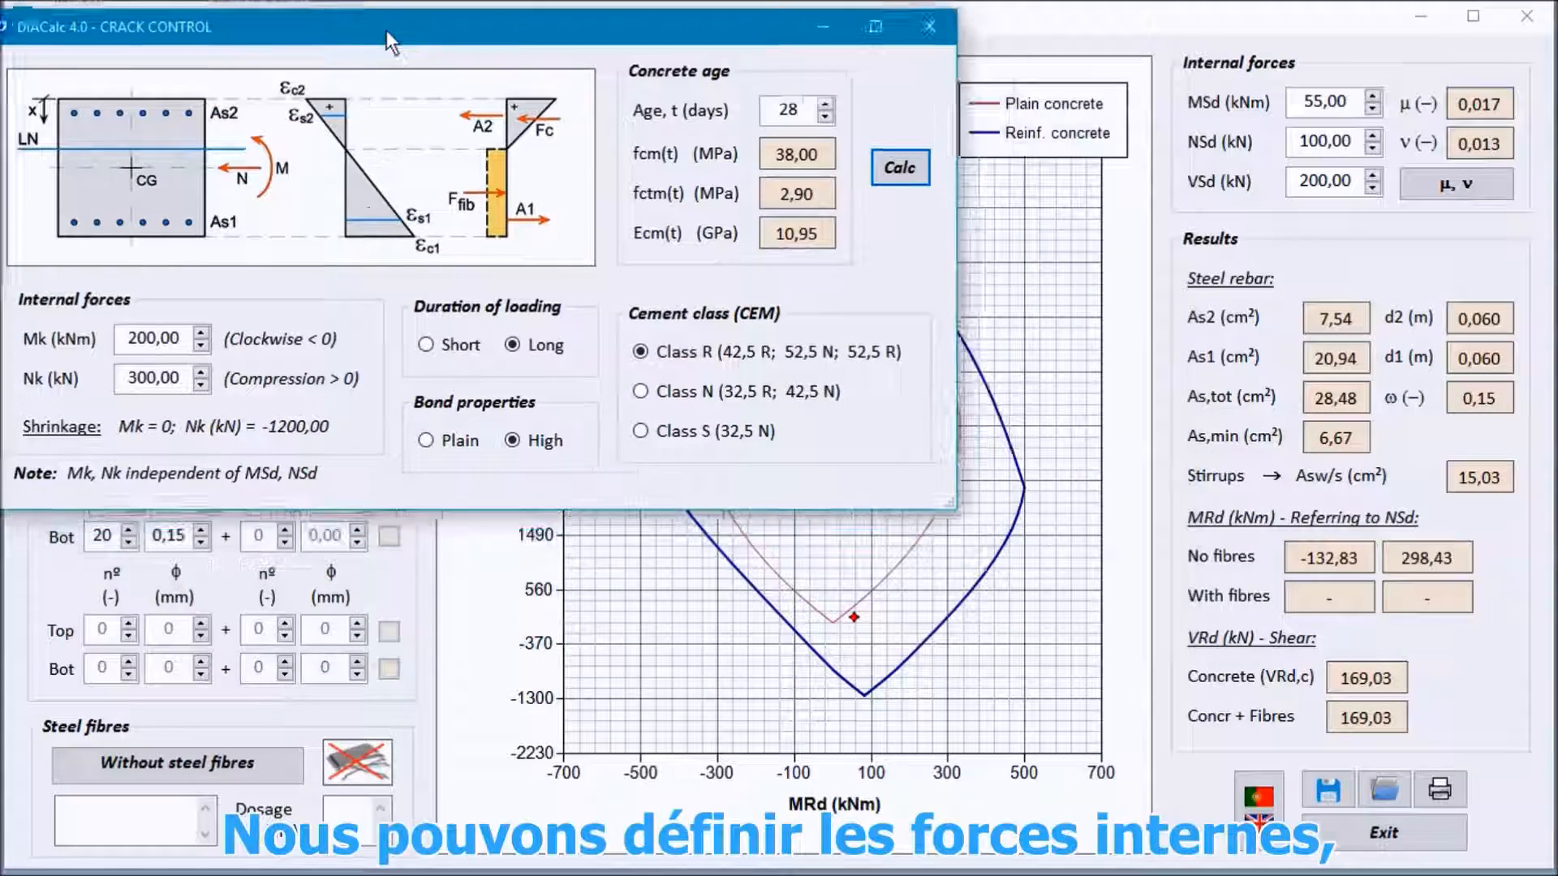
click(165, 338)
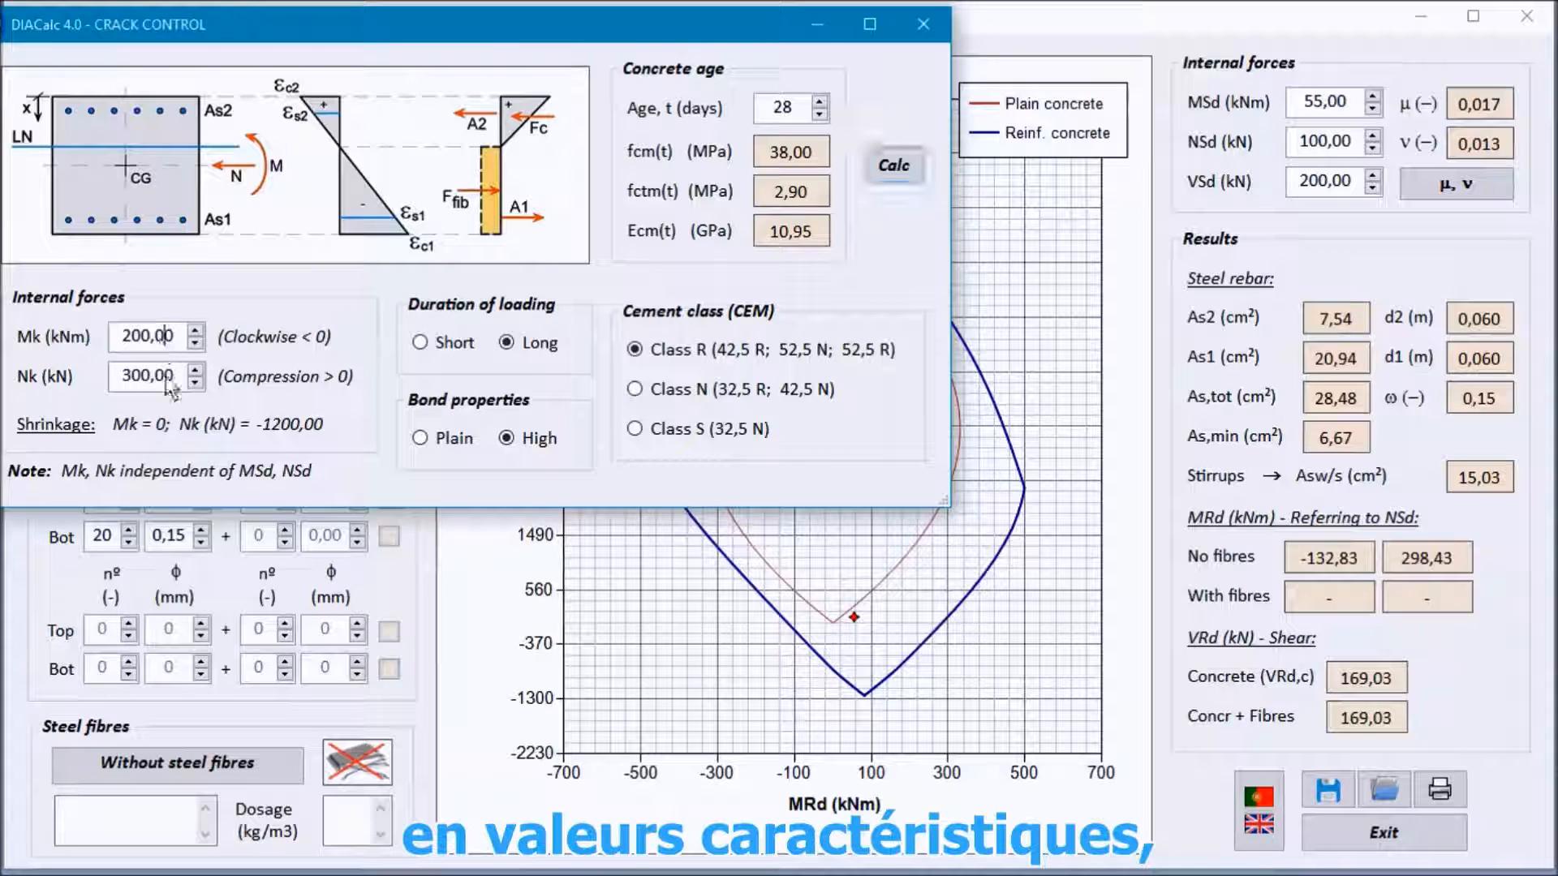
click(175, 340)
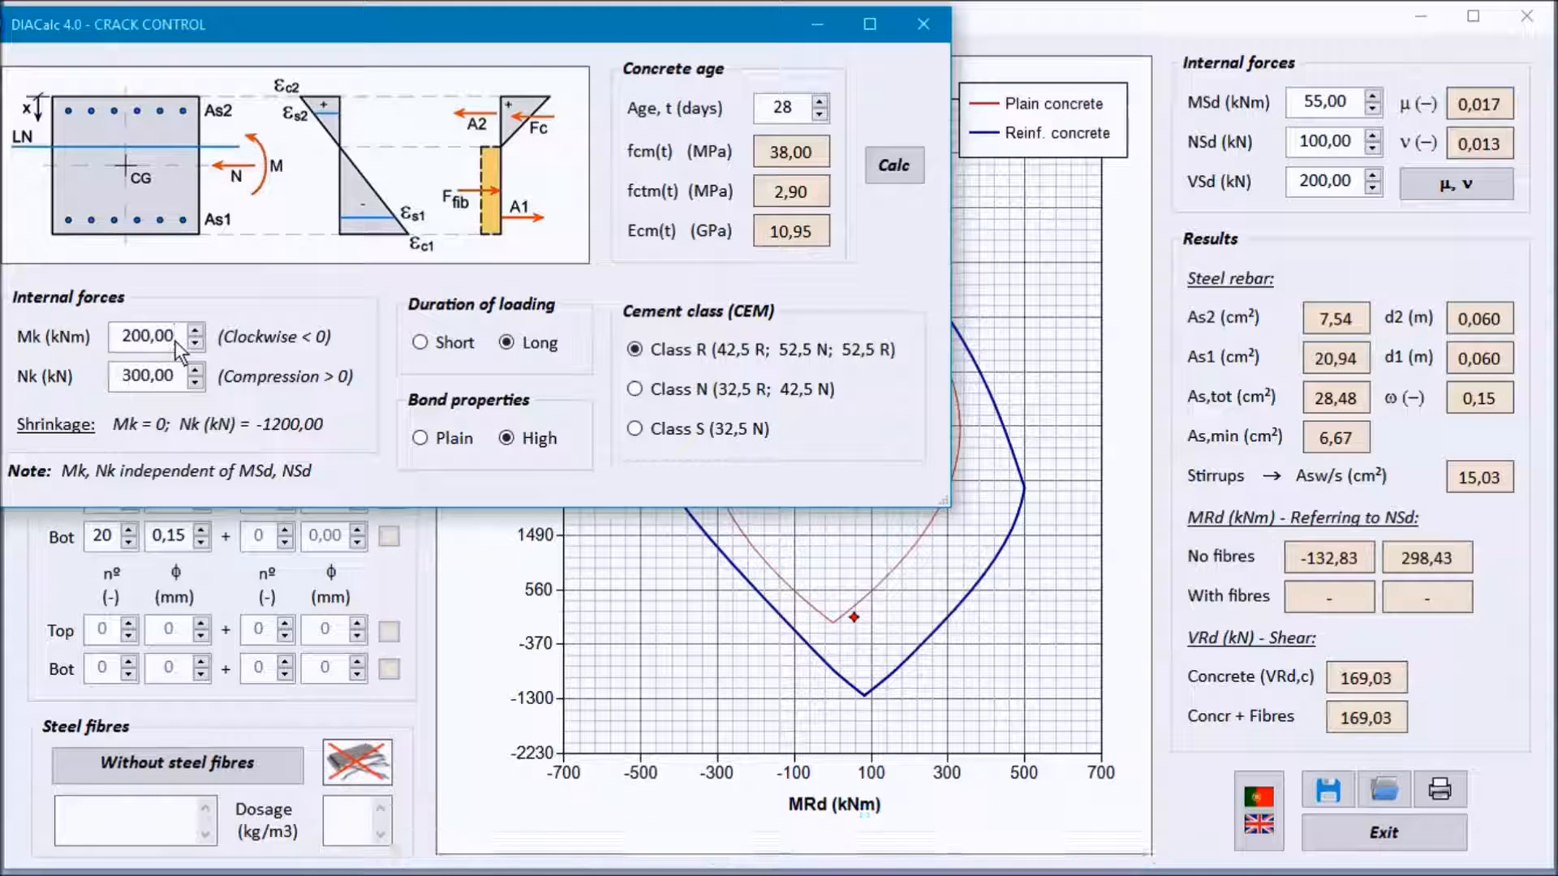
click(133, 375)
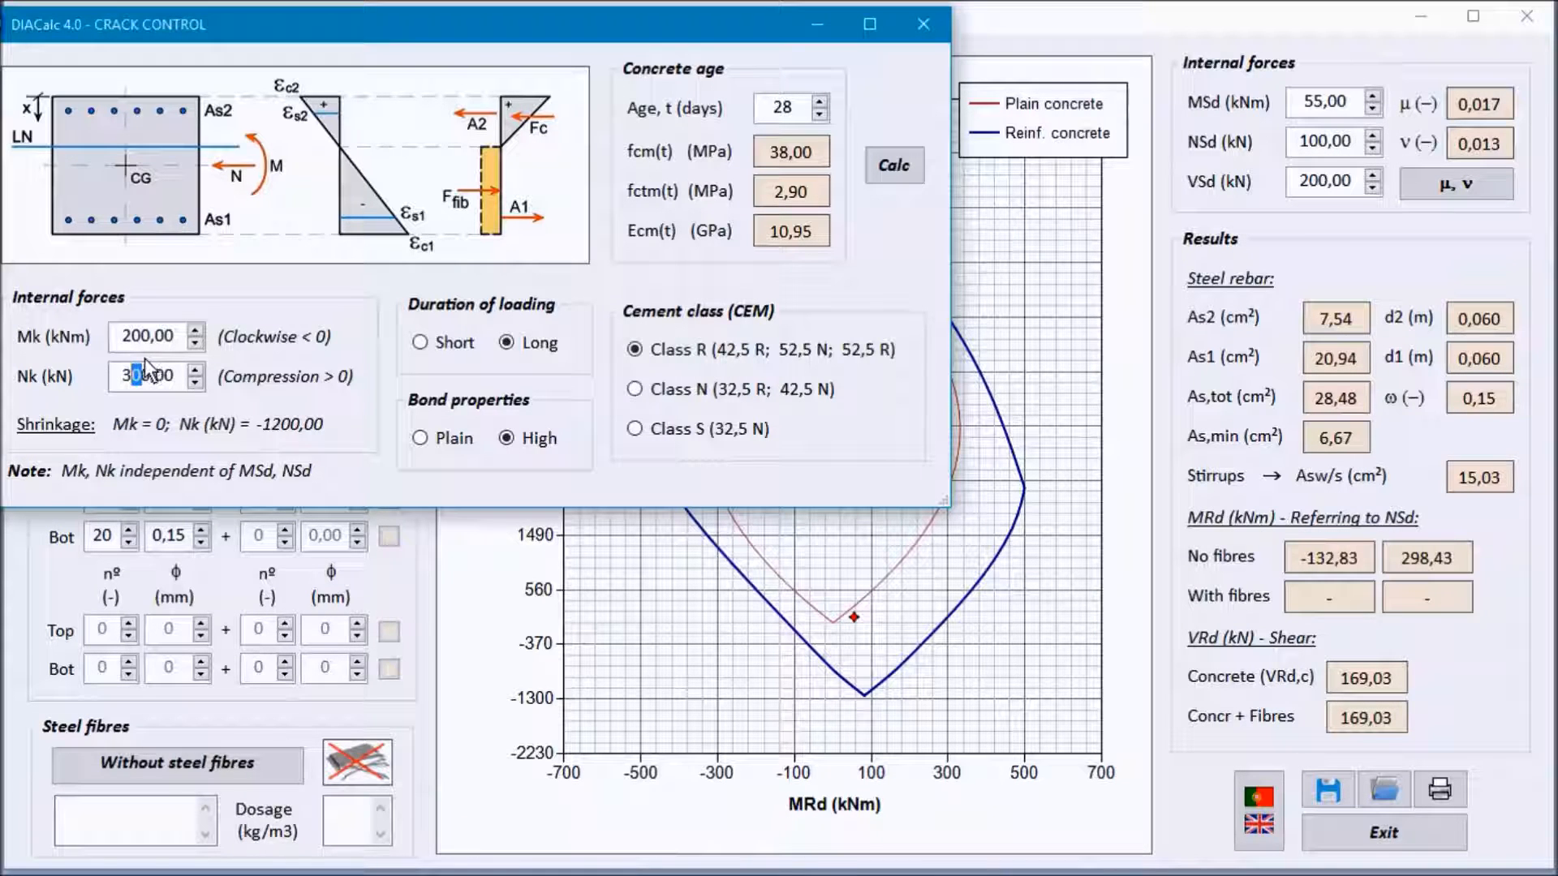
click(150, 335)
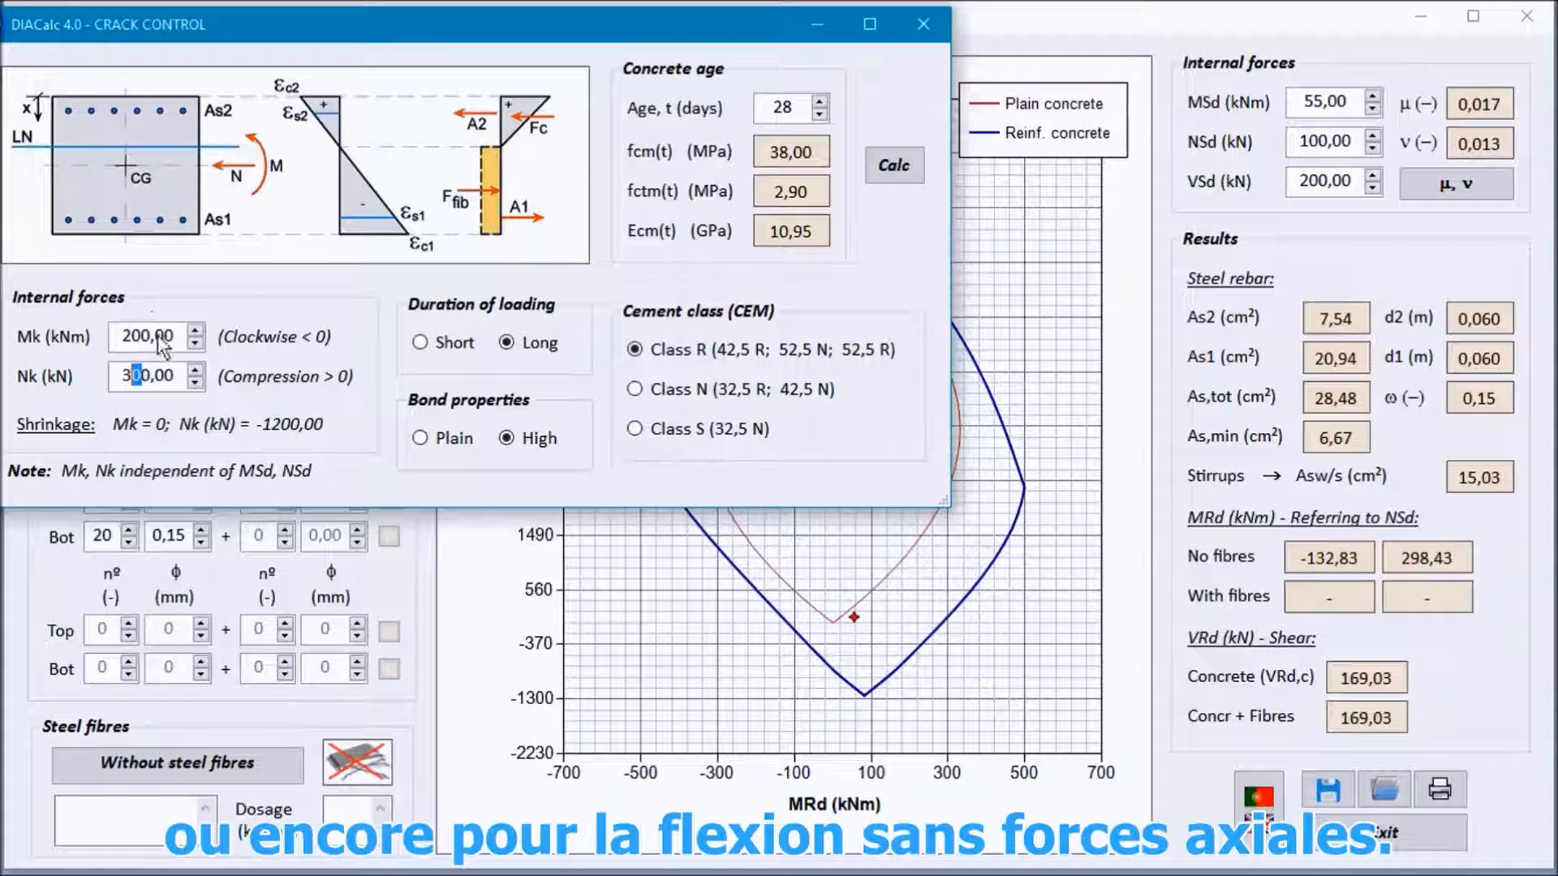
click(164, 378)
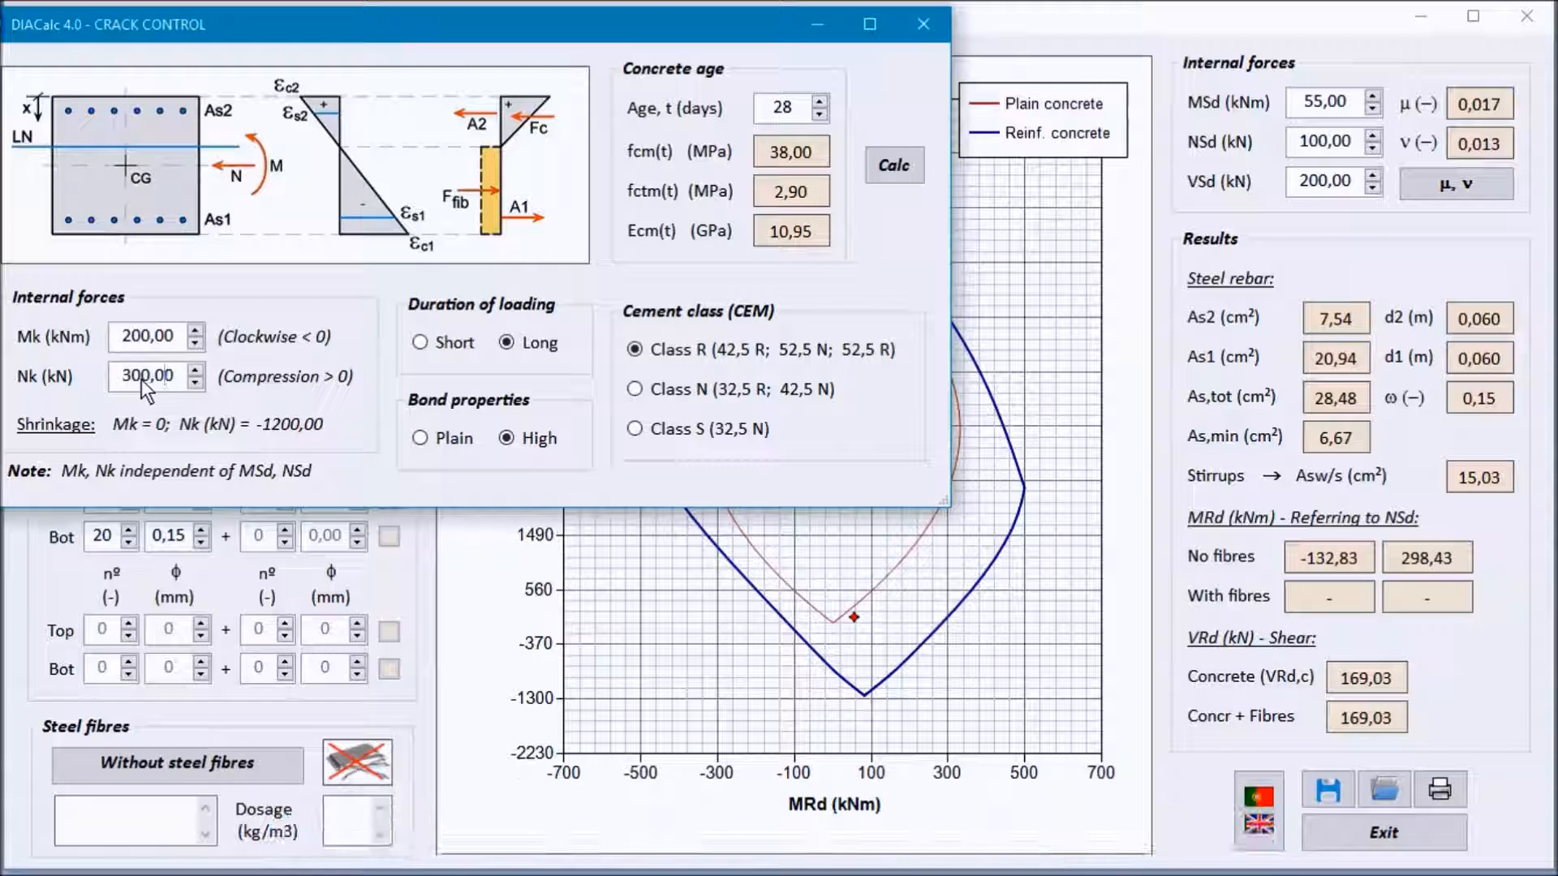
- Try the Short loading duration and Plain bond options, and return them to Long and High
click(450, 344)
click(513, 346)
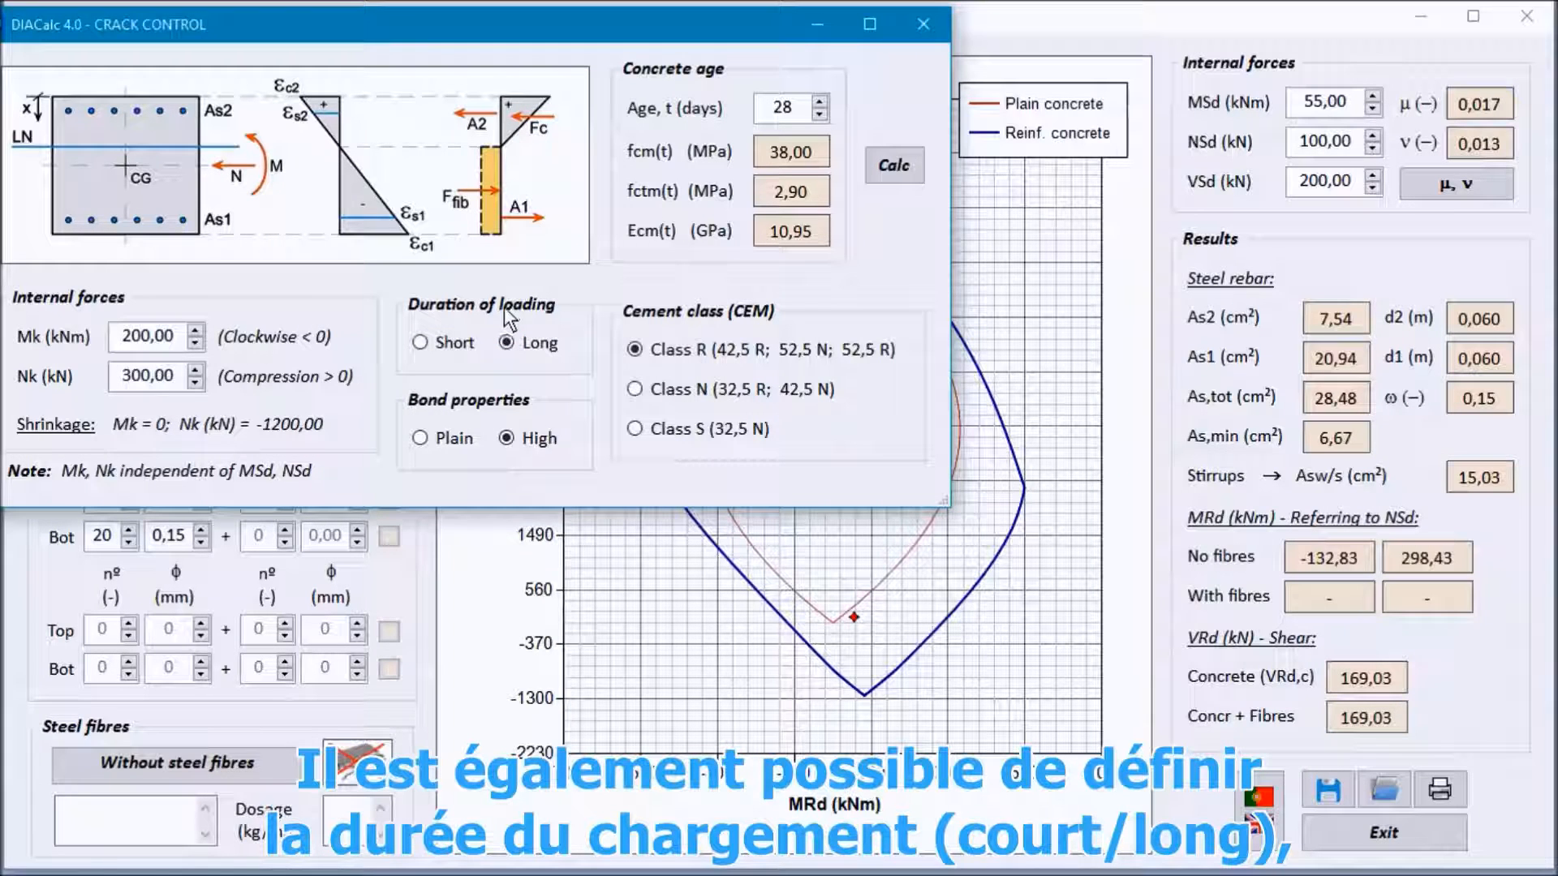
click(436, 341)
click(520, 351)
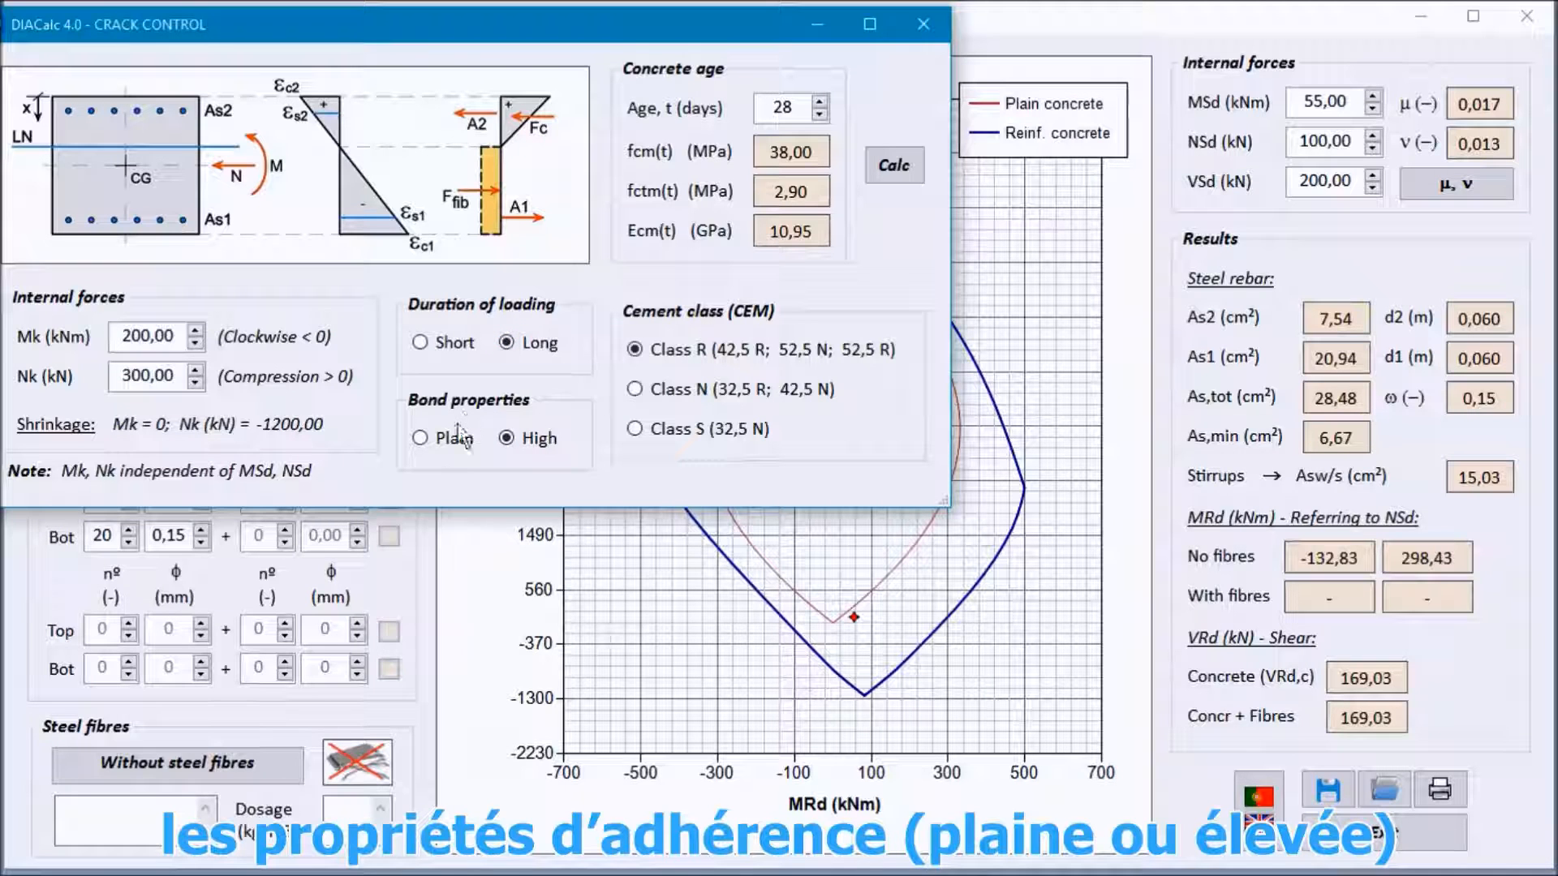
click(435, 441)
click(533, 439)
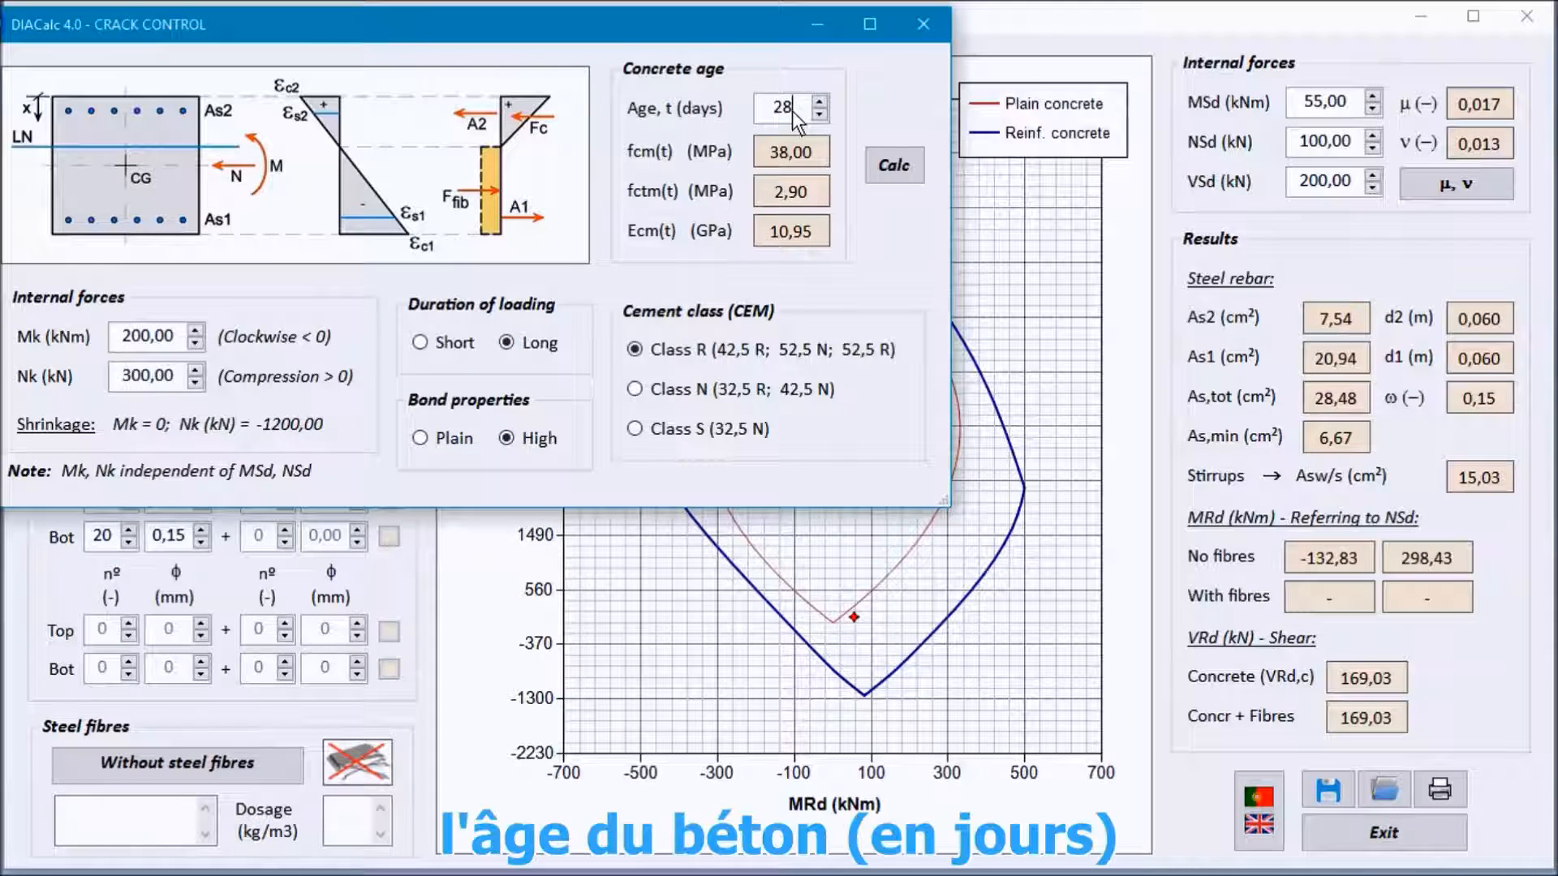
- Try cement classes N and S for the crack control, and return to Class R
click(656, 391)
click(671, 428)
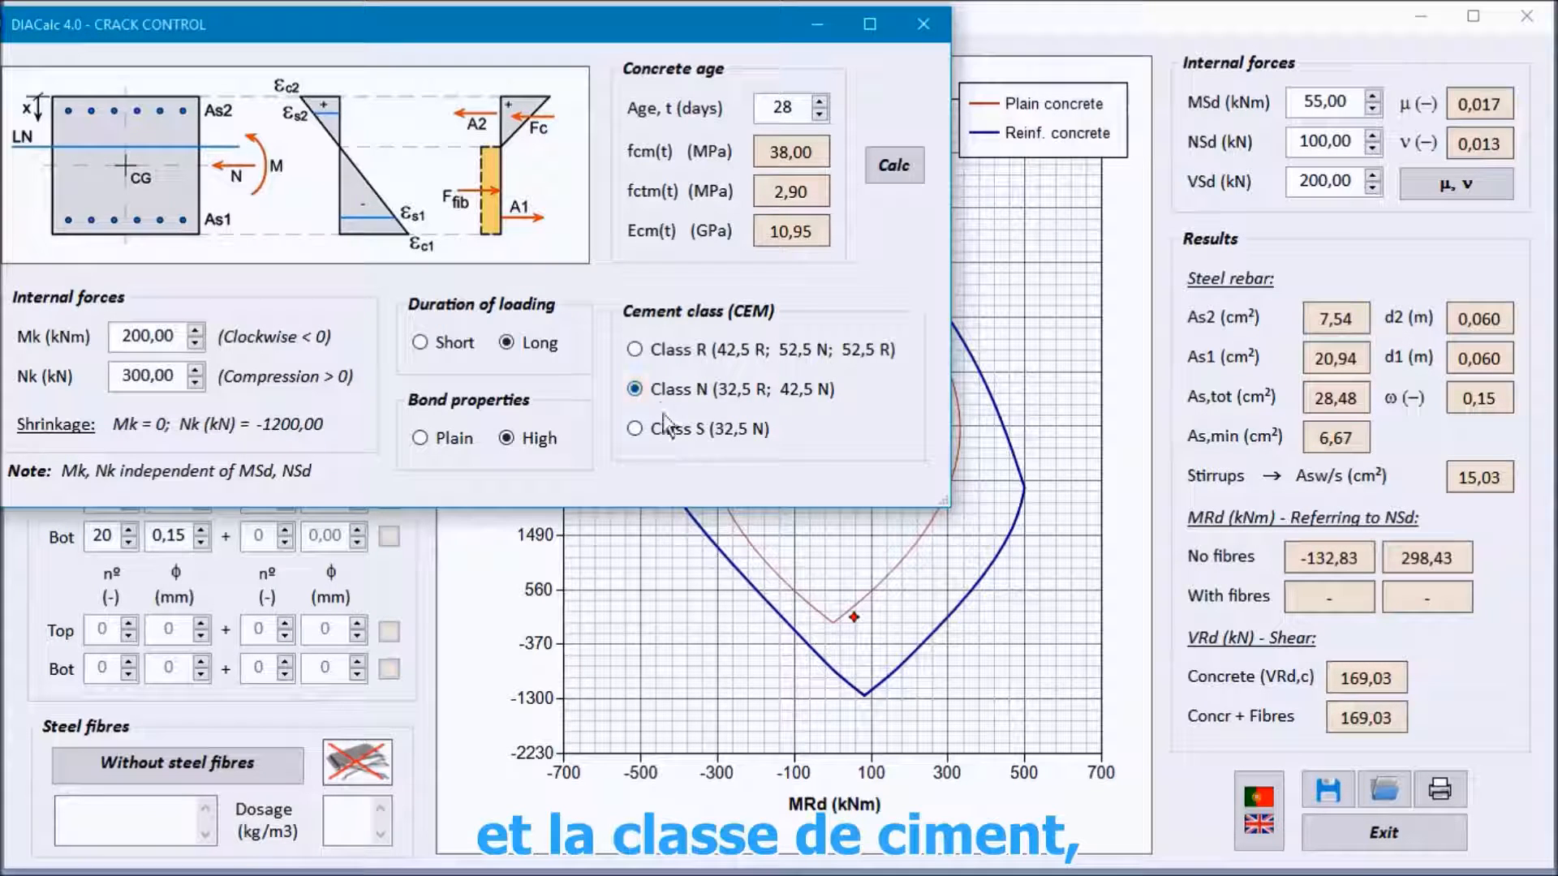
click(686, 391)
click(691, 349)
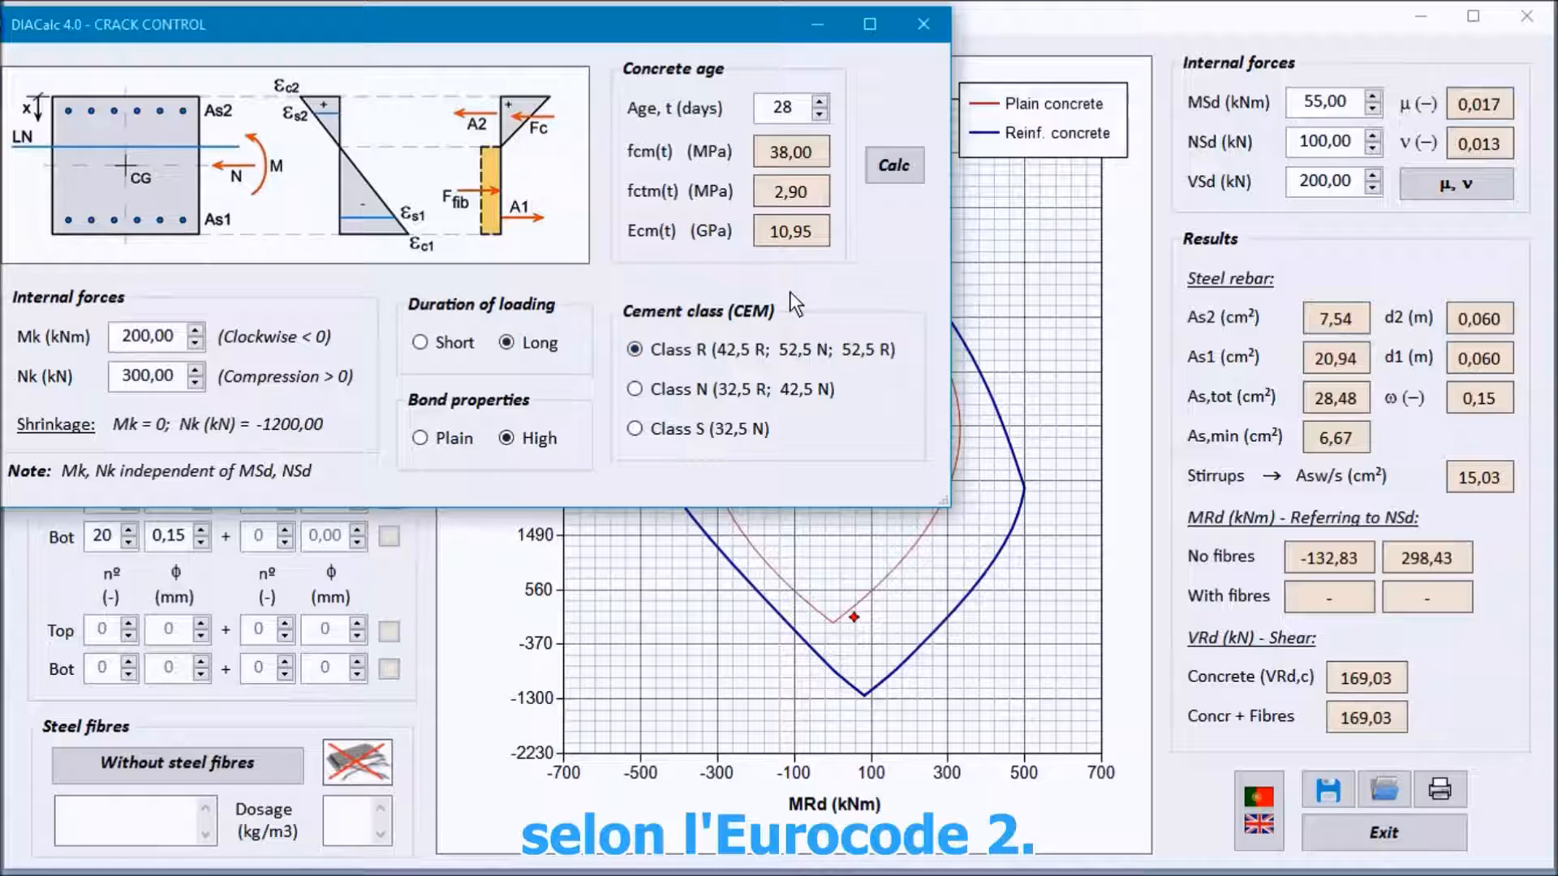
- Calculate crack control for the section without steel fibres, examine its stresses and crack width, and close the results
click(888, 164)
drag(860, 22, 826, 22)
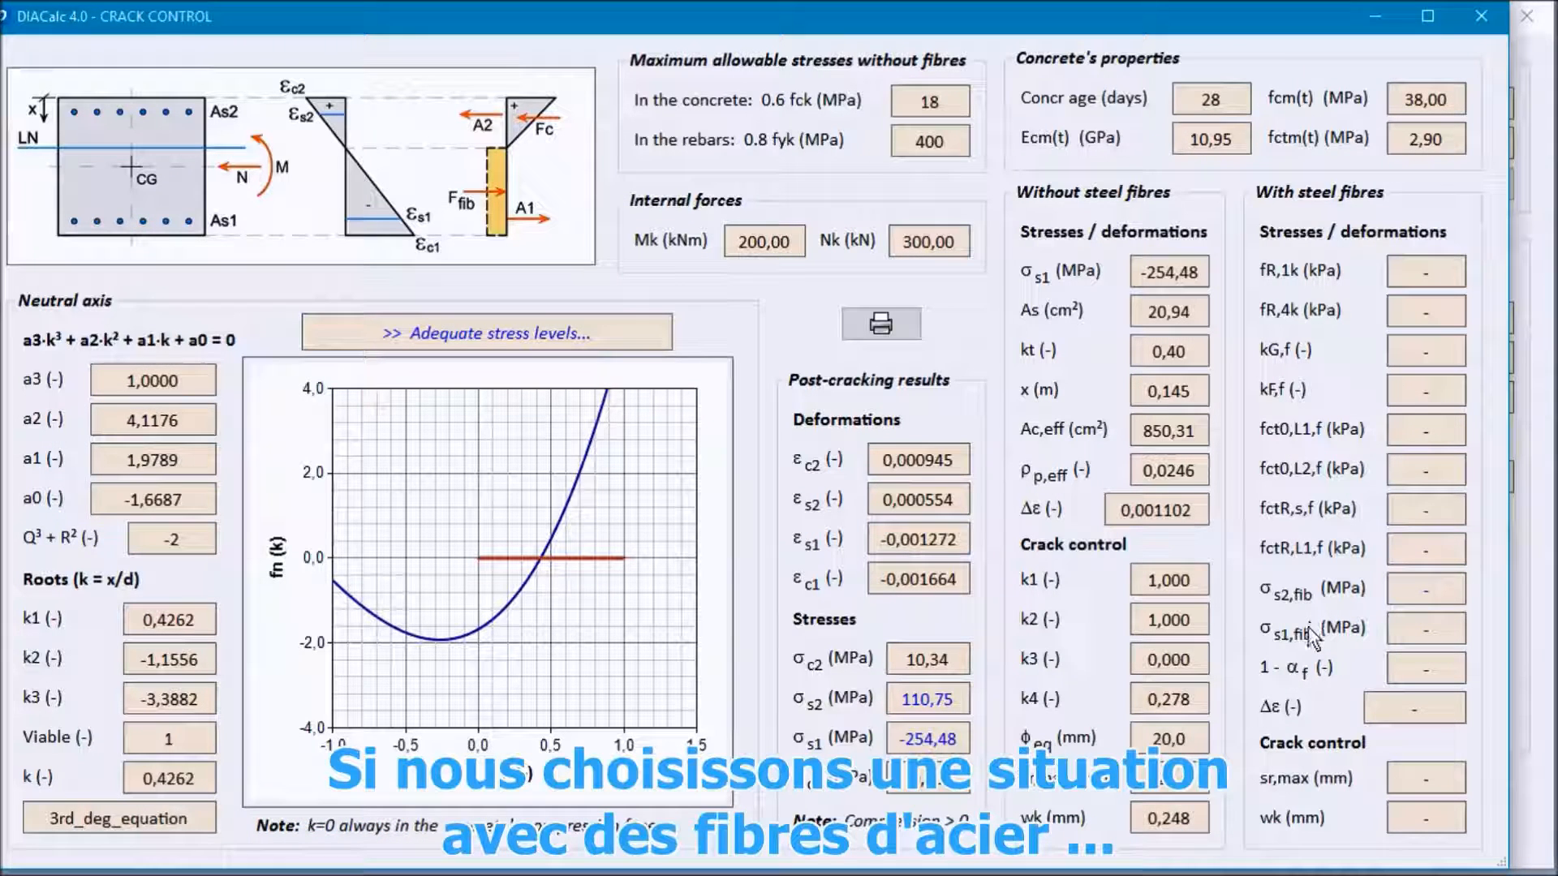
click(1483, 17)
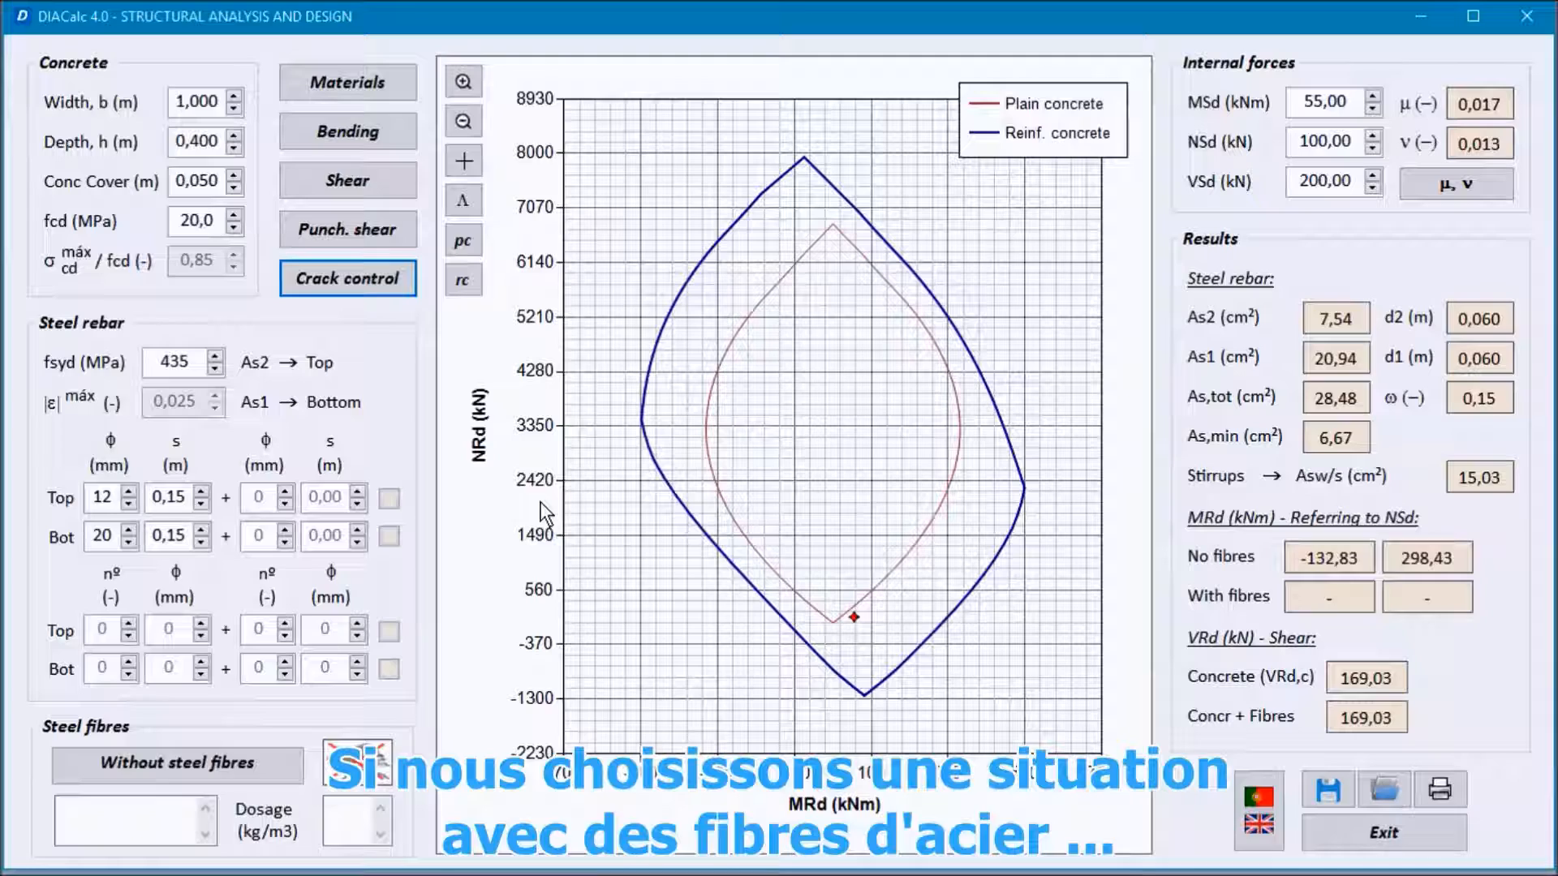
- Enable steel fibre reinforcement for the section, recalculate crack control and examine the results with fibres before closing them
click(232, 762)
click(382, 279)
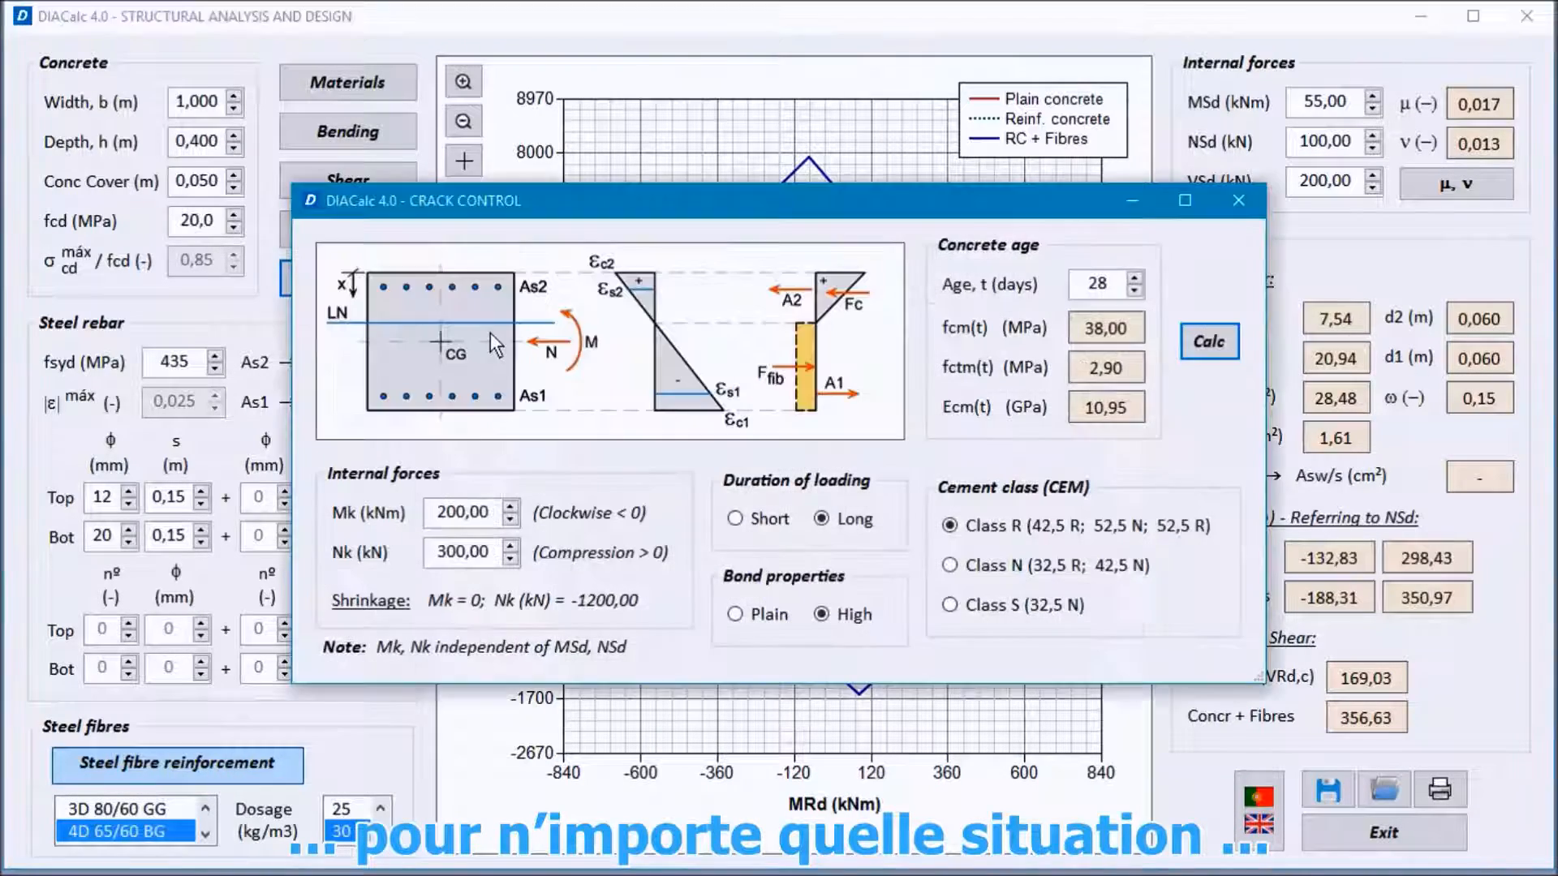
drag(788, 197, 495, 8)
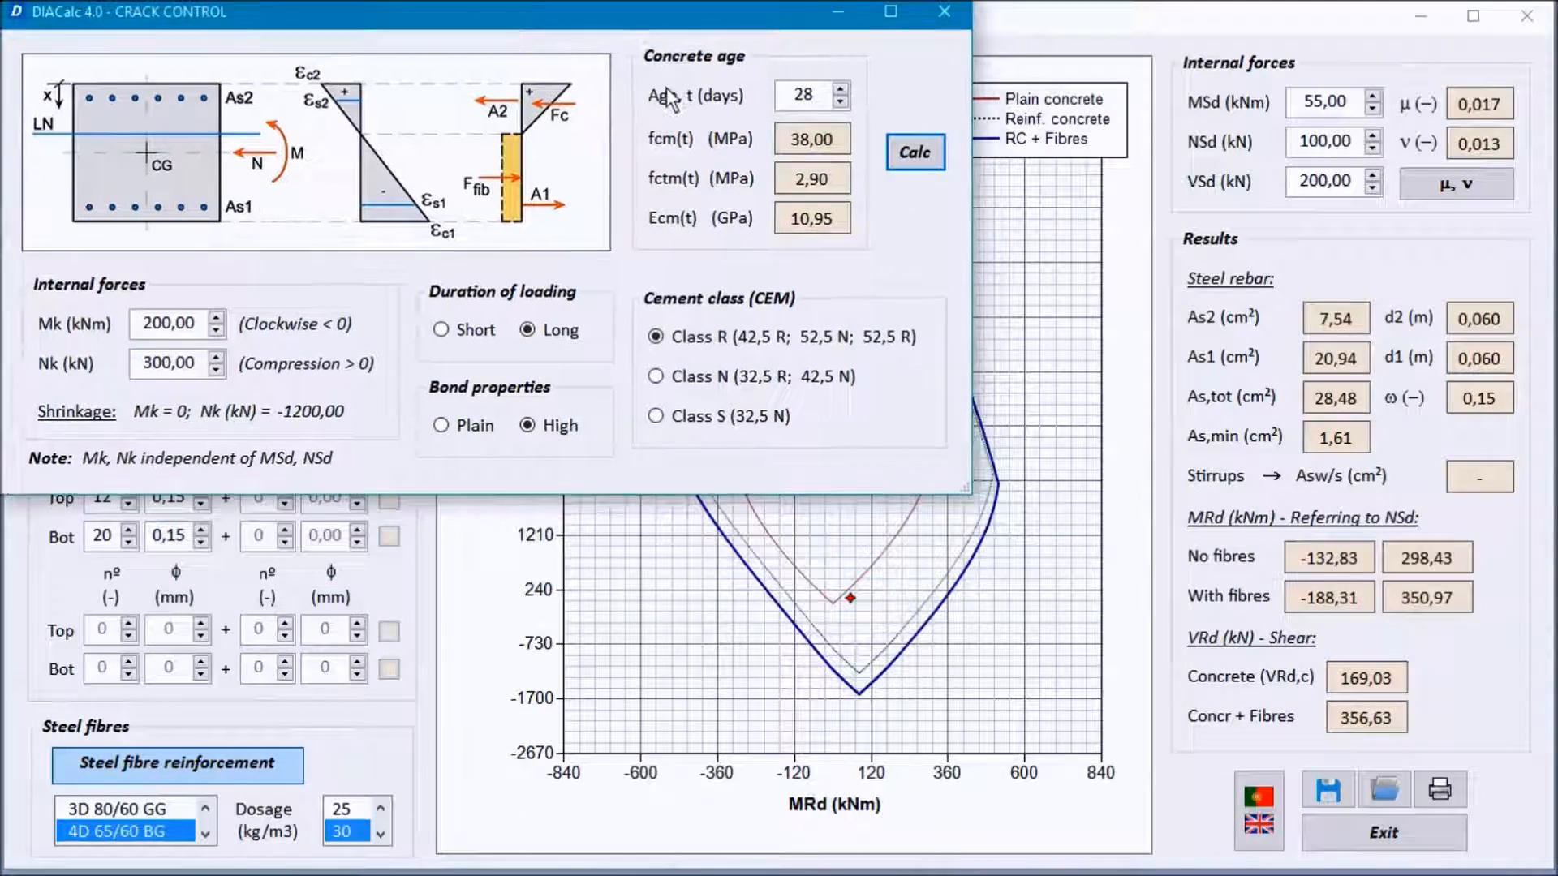
click(916, 158)
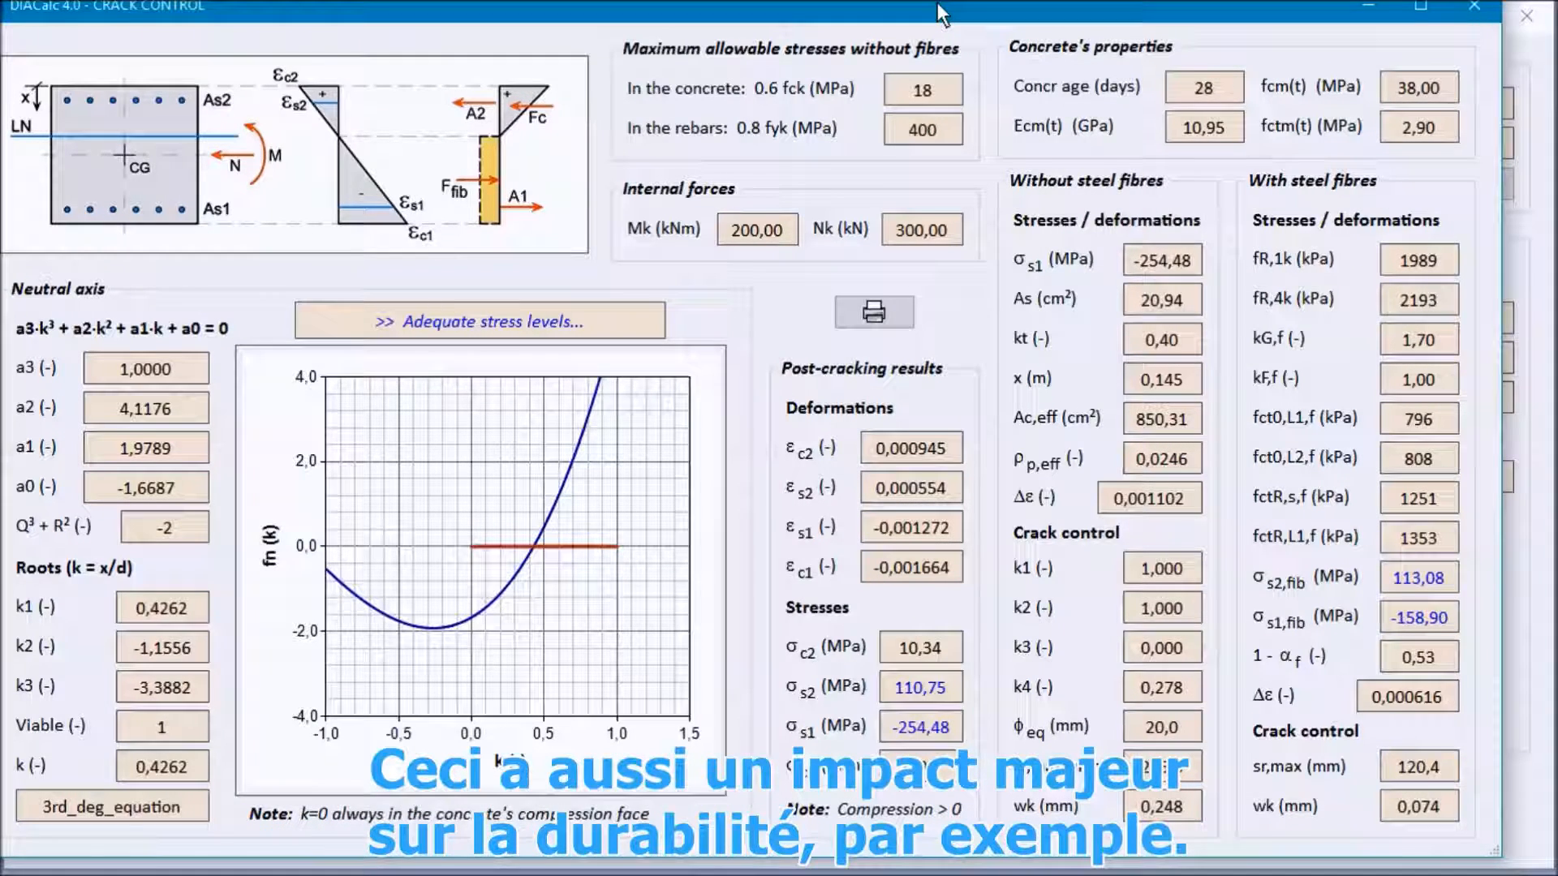
drag(936, 2, 948, 7)
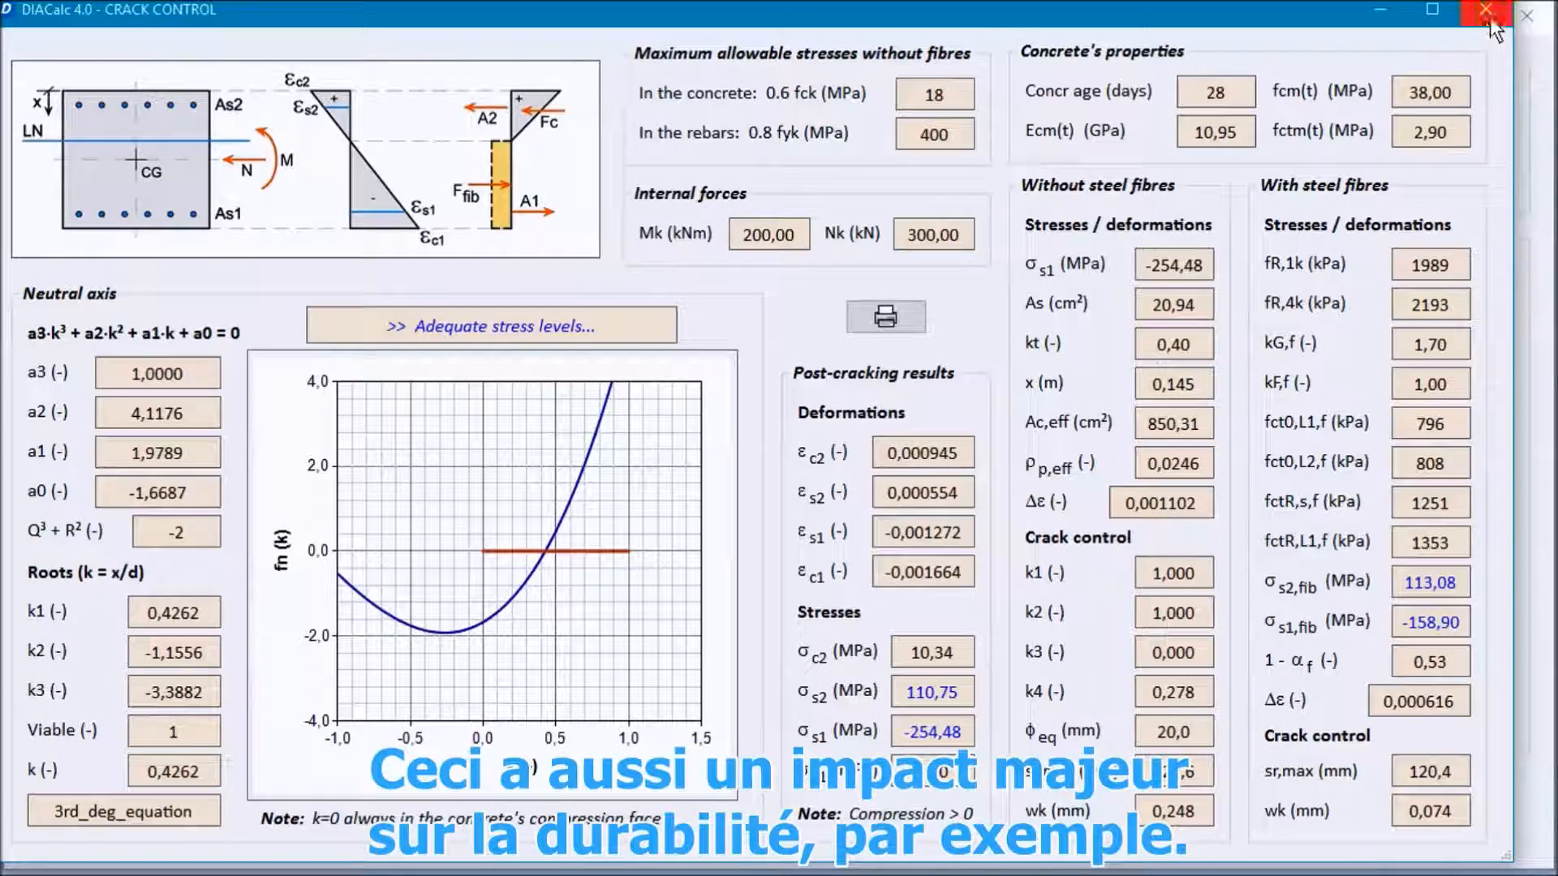
click(1488, 11)
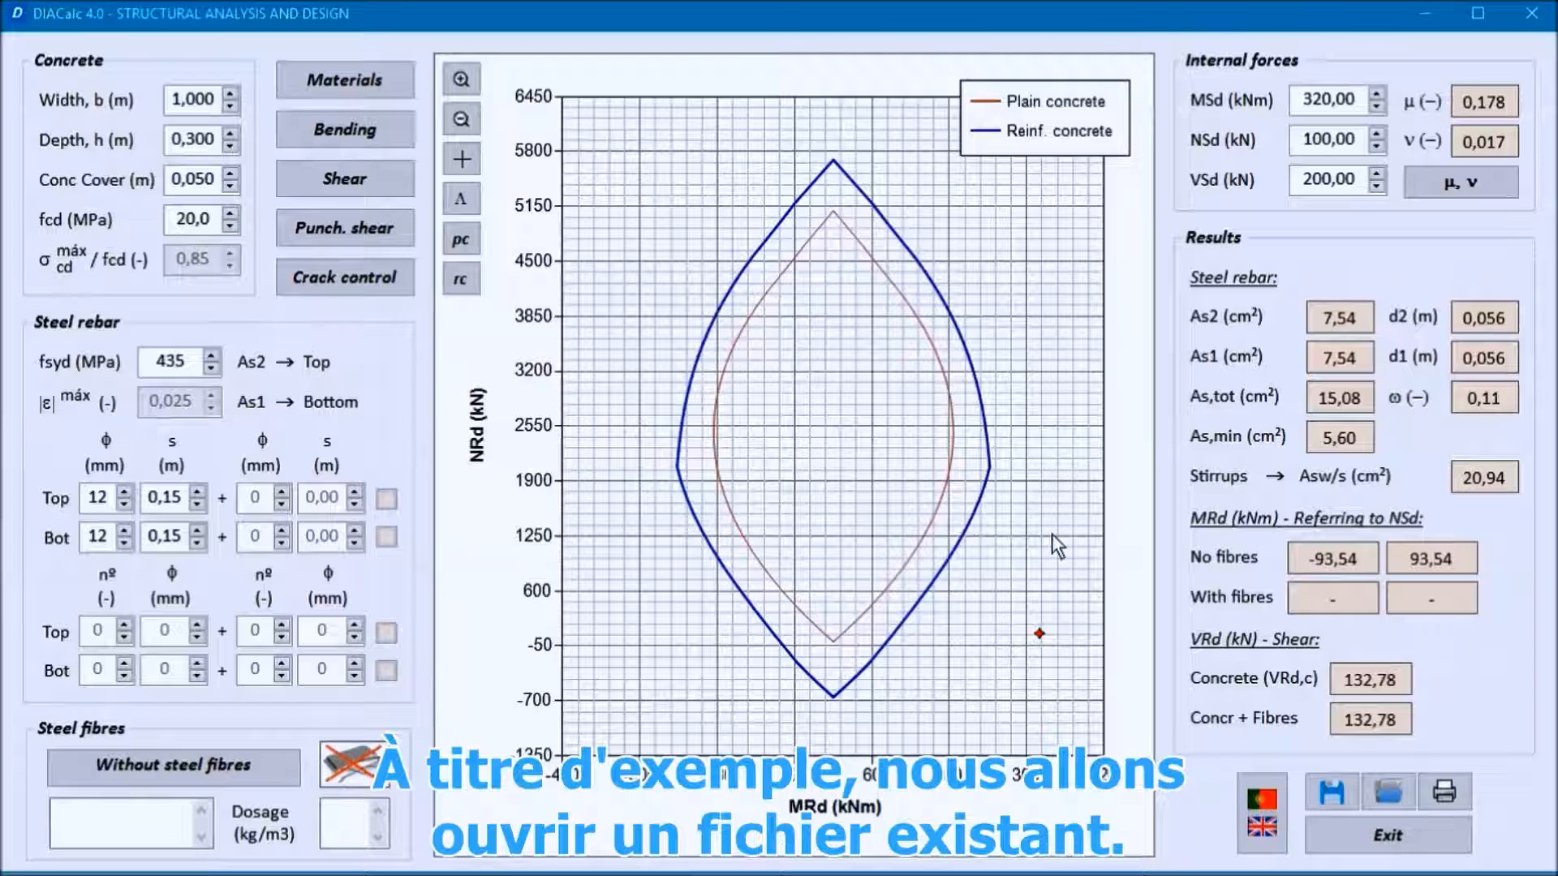
- Open the existing file Proj1_Case1.dia from the DIACalc - Slab1 folder and review its rebar inputs
click(1389, 792)
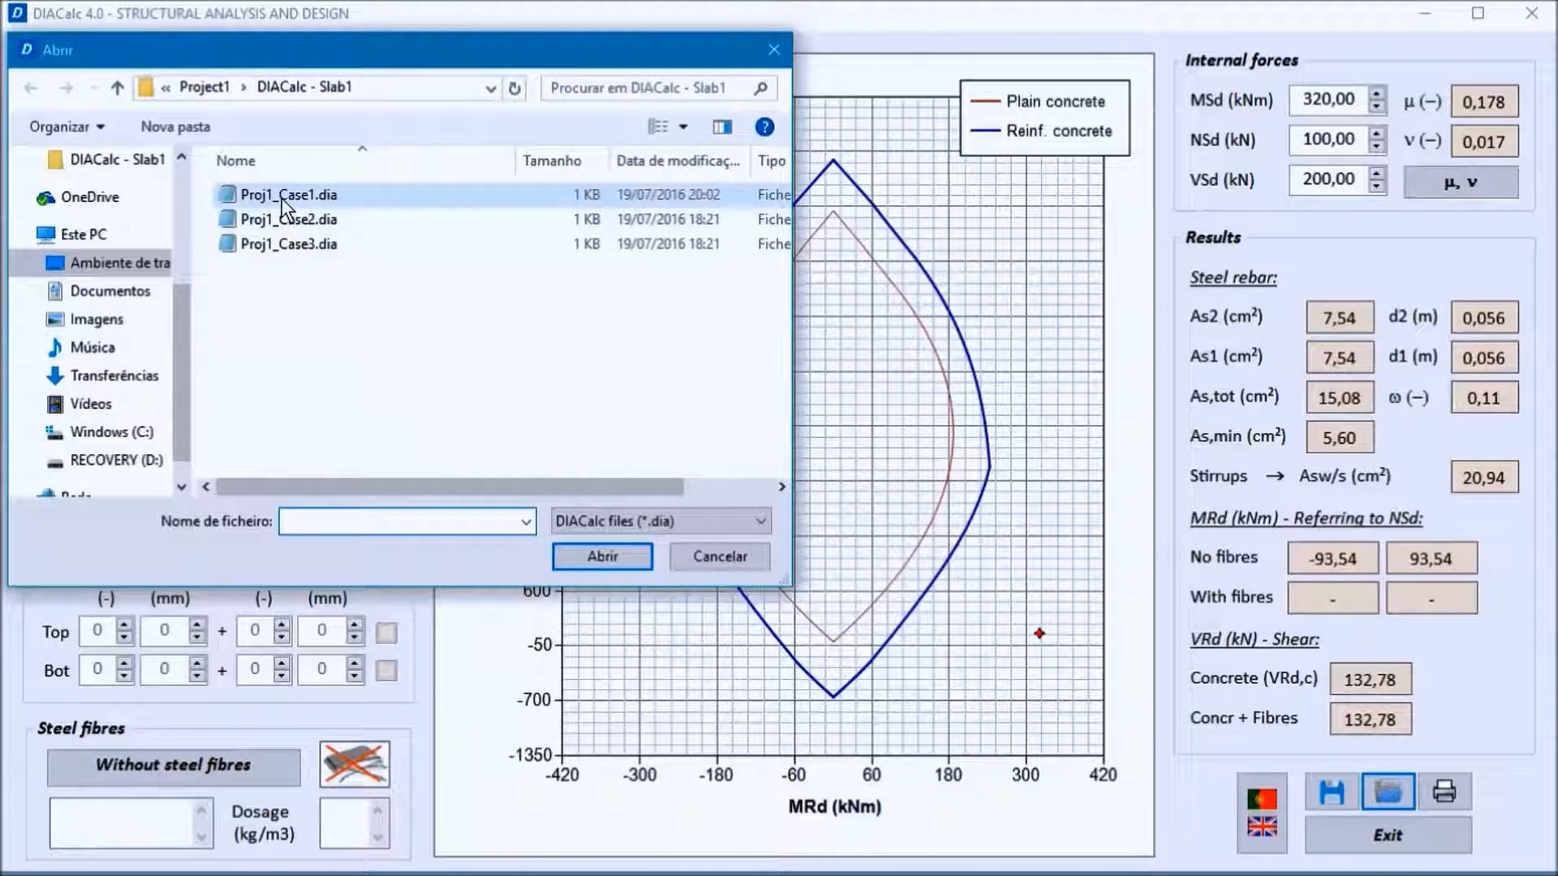
click(282, 197)
click(592, 554)
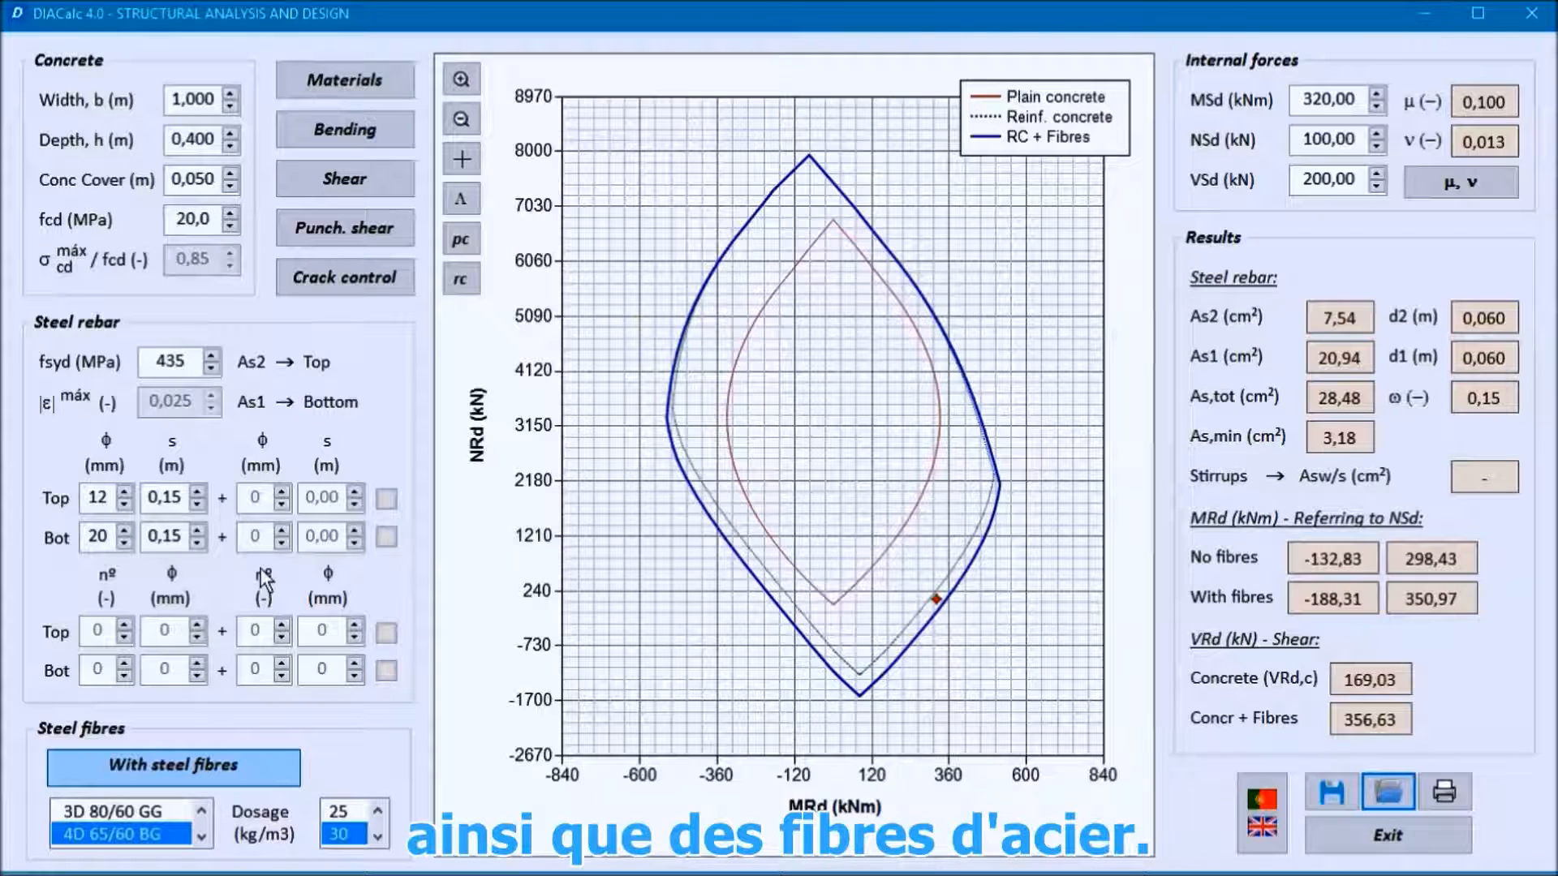
click(263, 500)
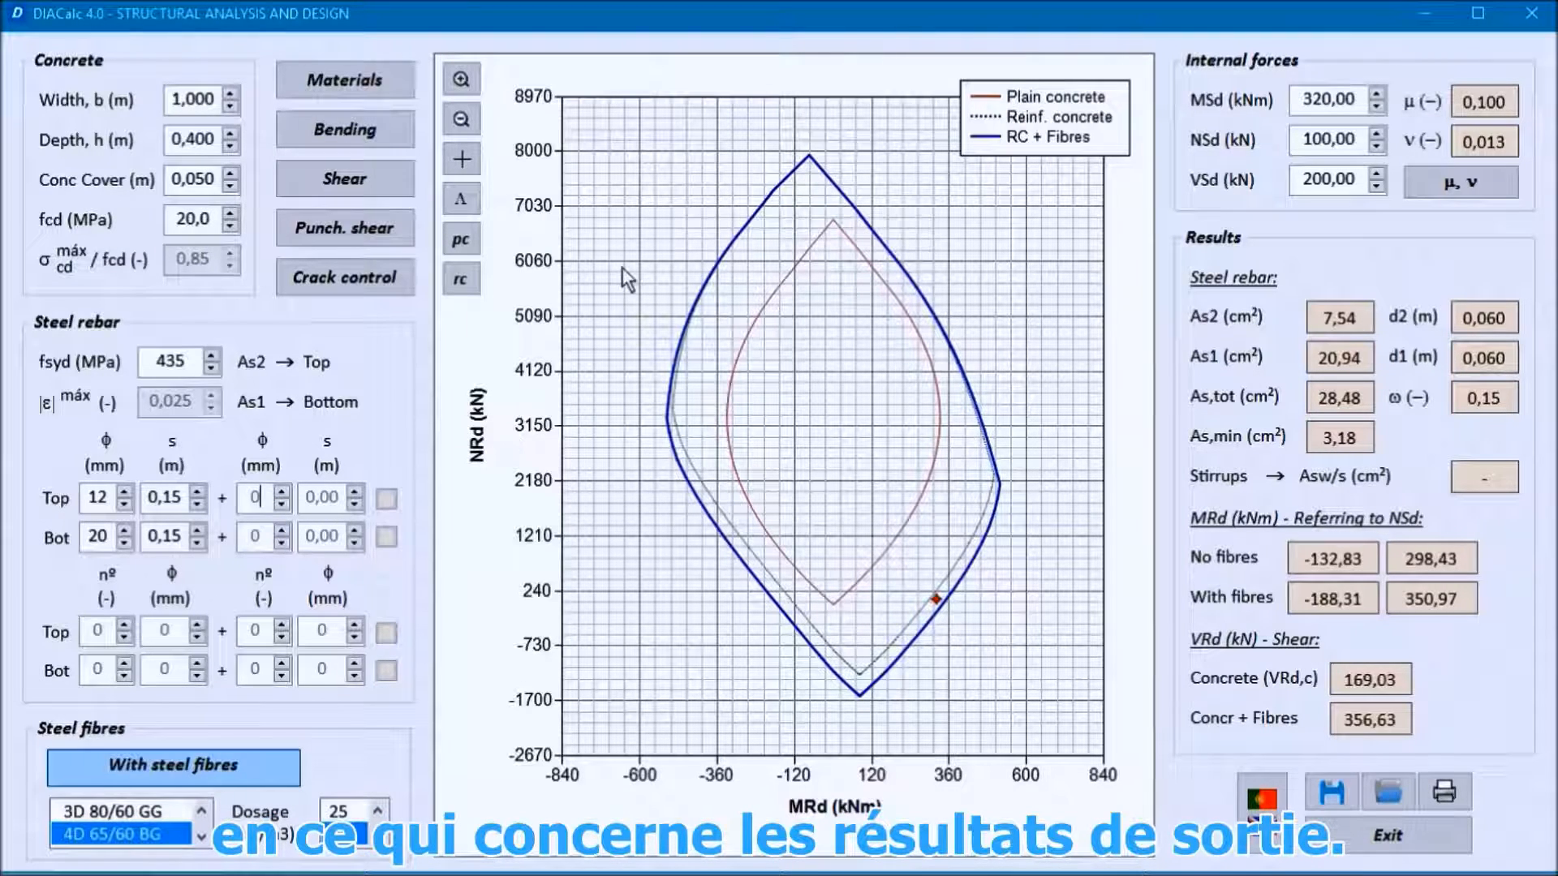
- Zoom the interaction diagram to its positive quadrant, with Xmax 550 on the MRd axis and Ymax 8000 on the NRd axis
click(461, 81)
click(461, 81)
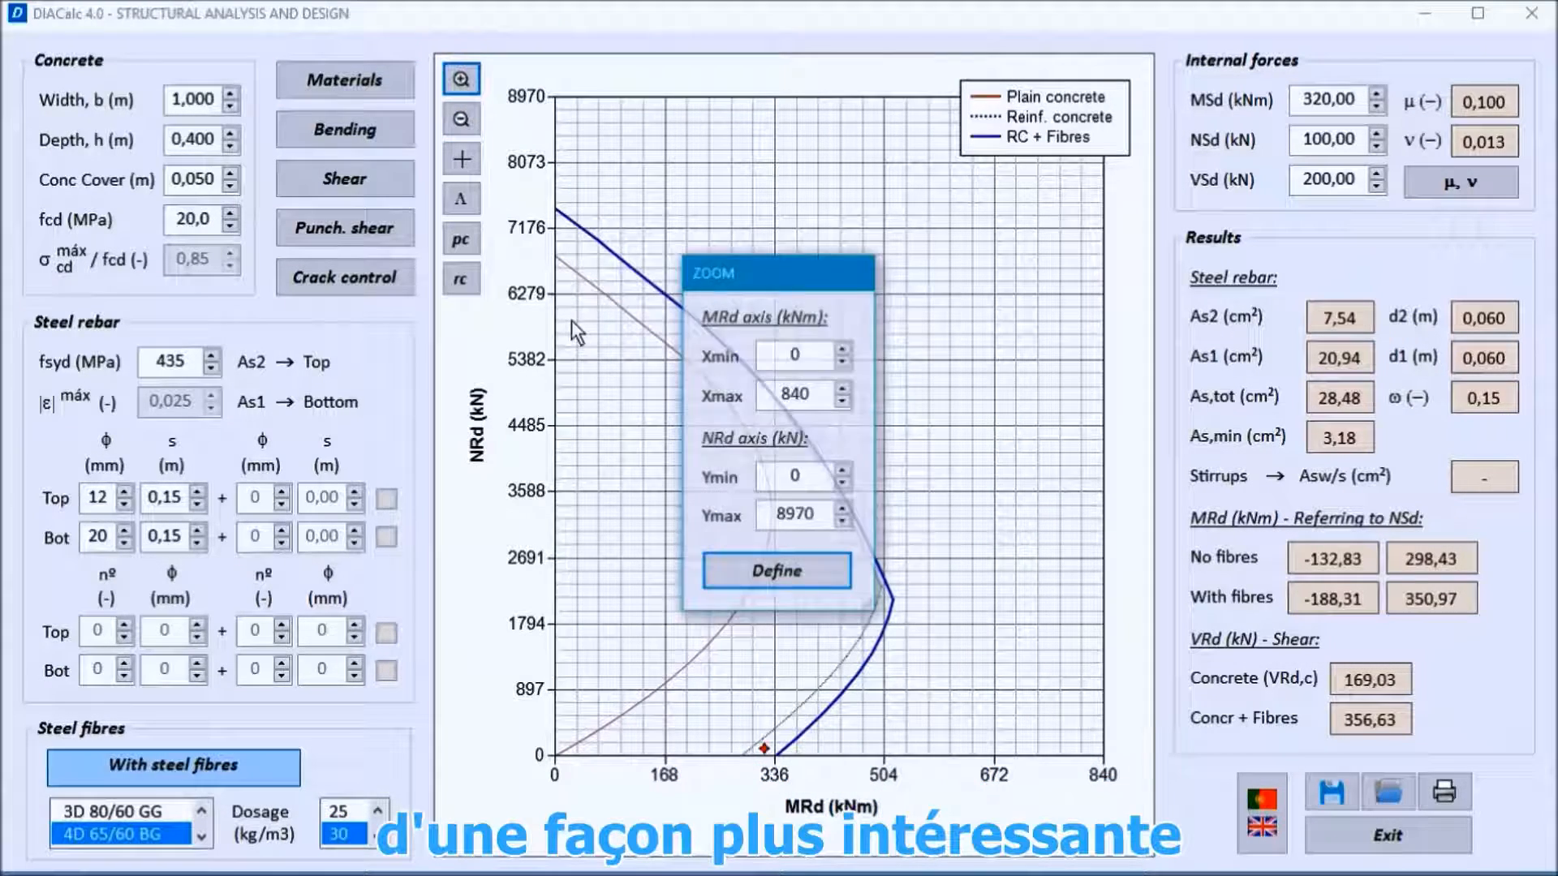
double_click(784, 396)
text(550)
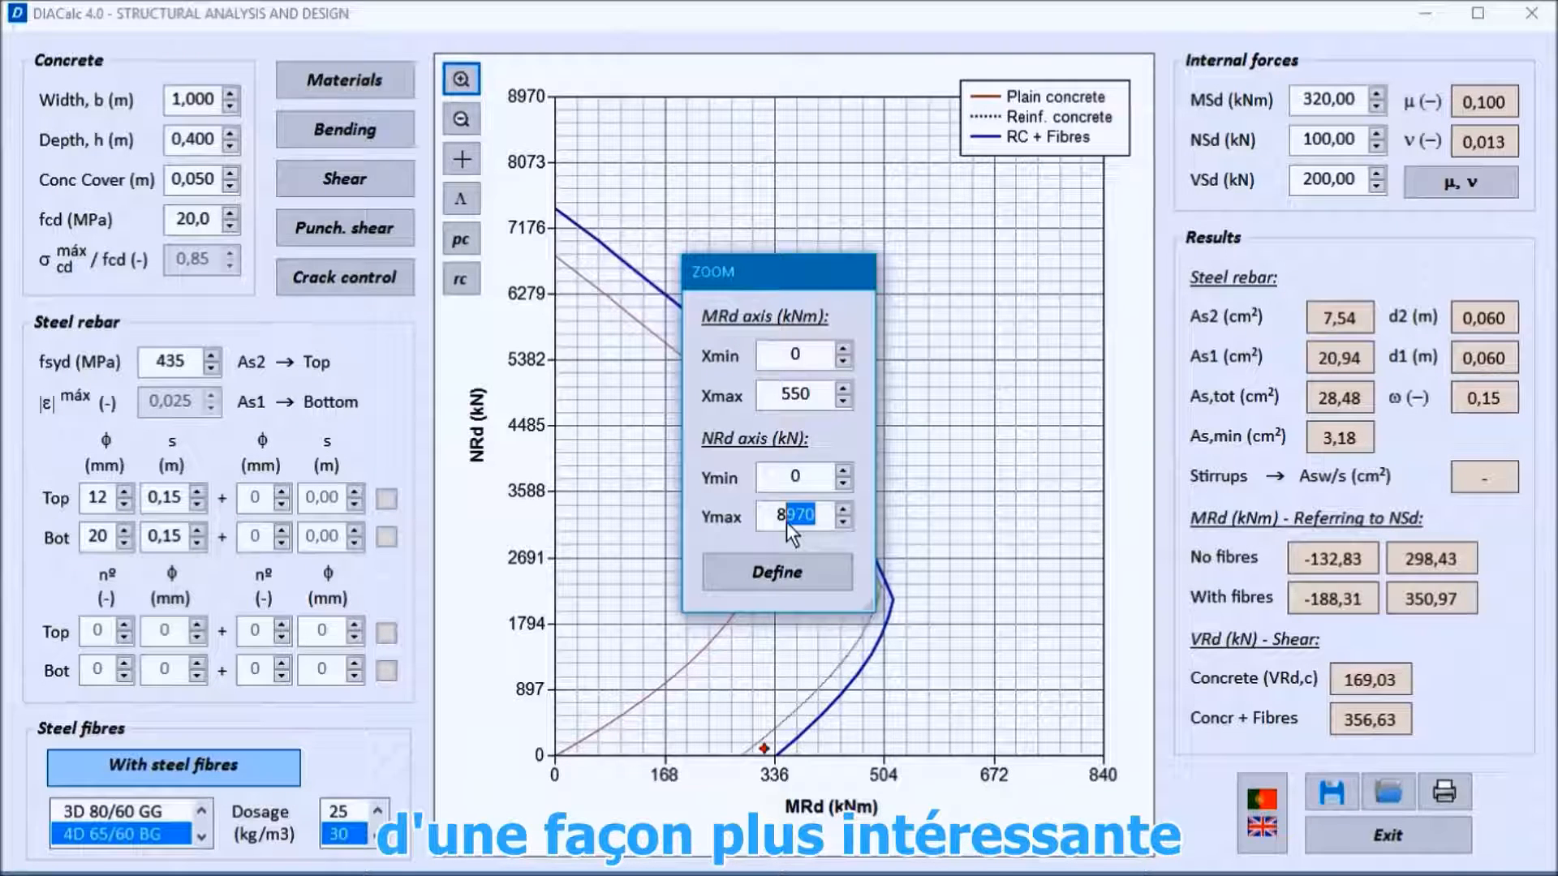
text(000)
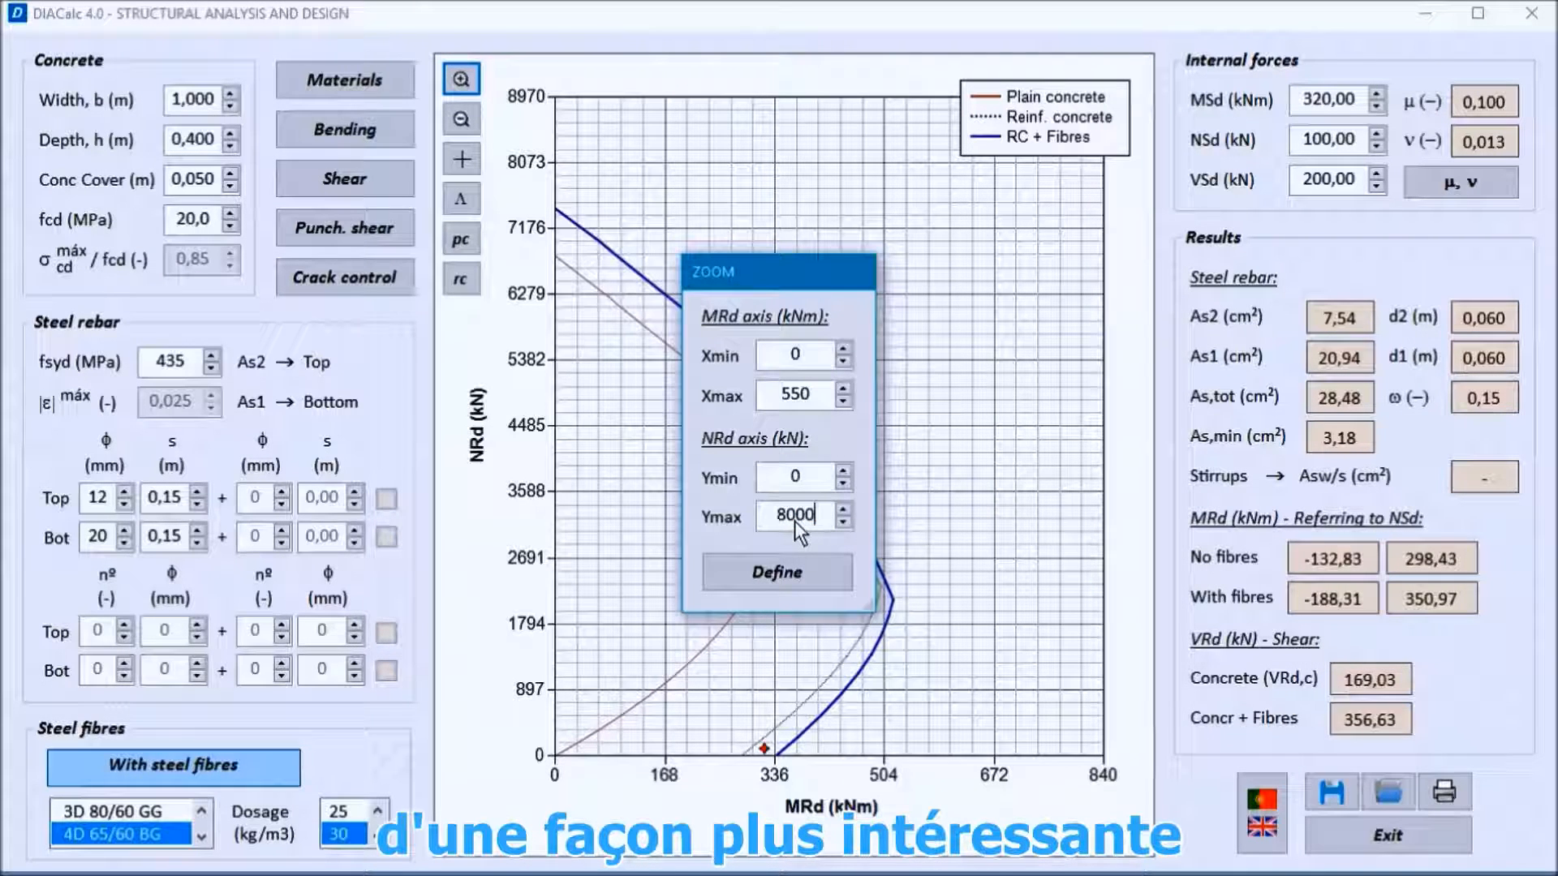
click(781, 583)
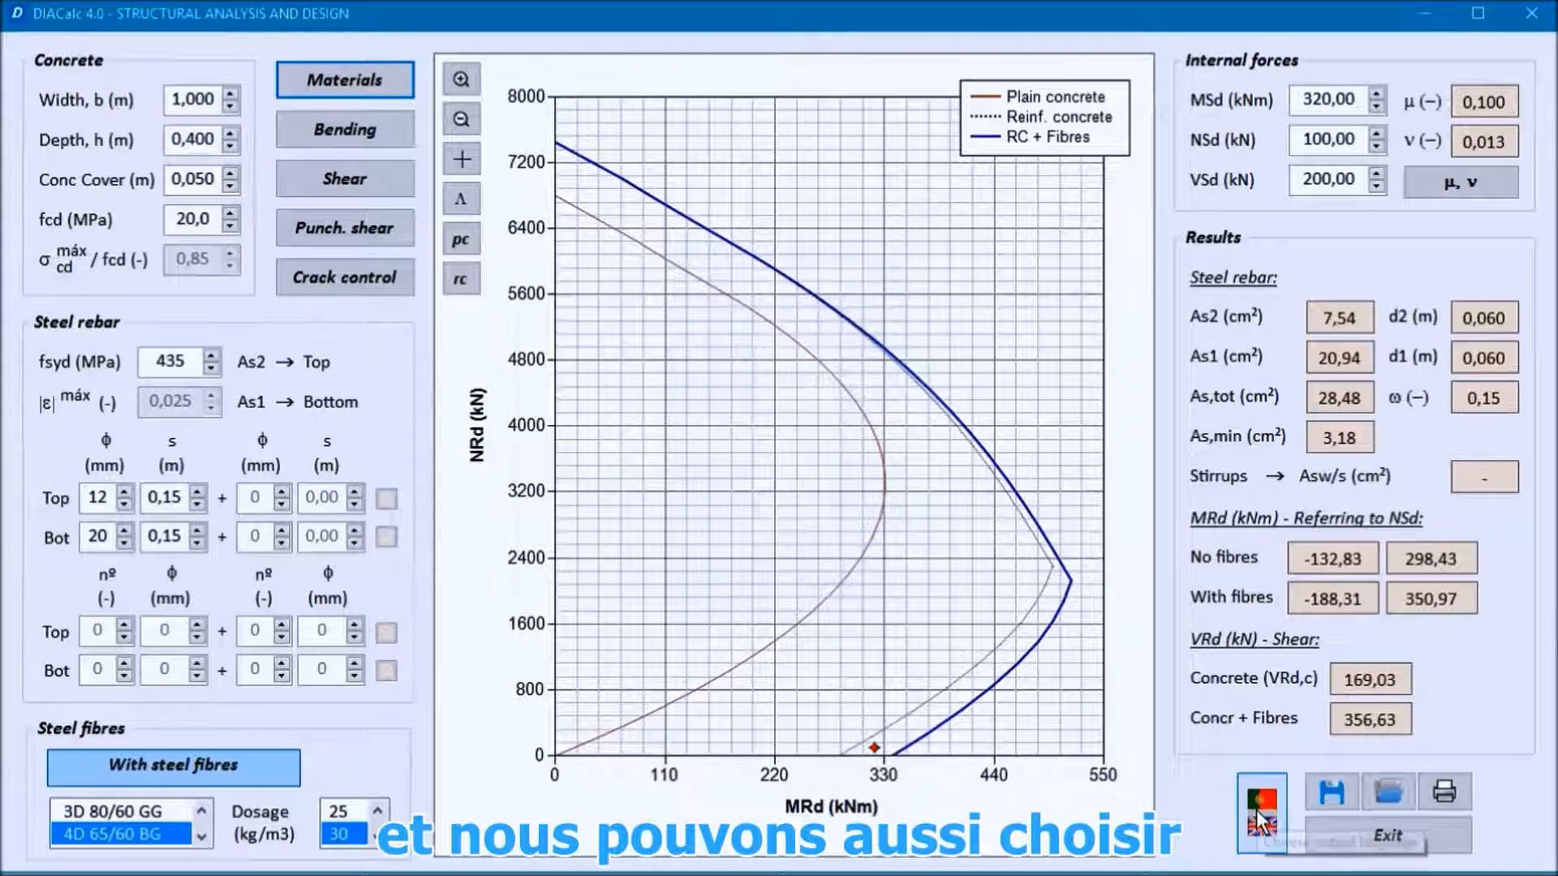
- Set the output language to Español (ES)
click(1260, 822)
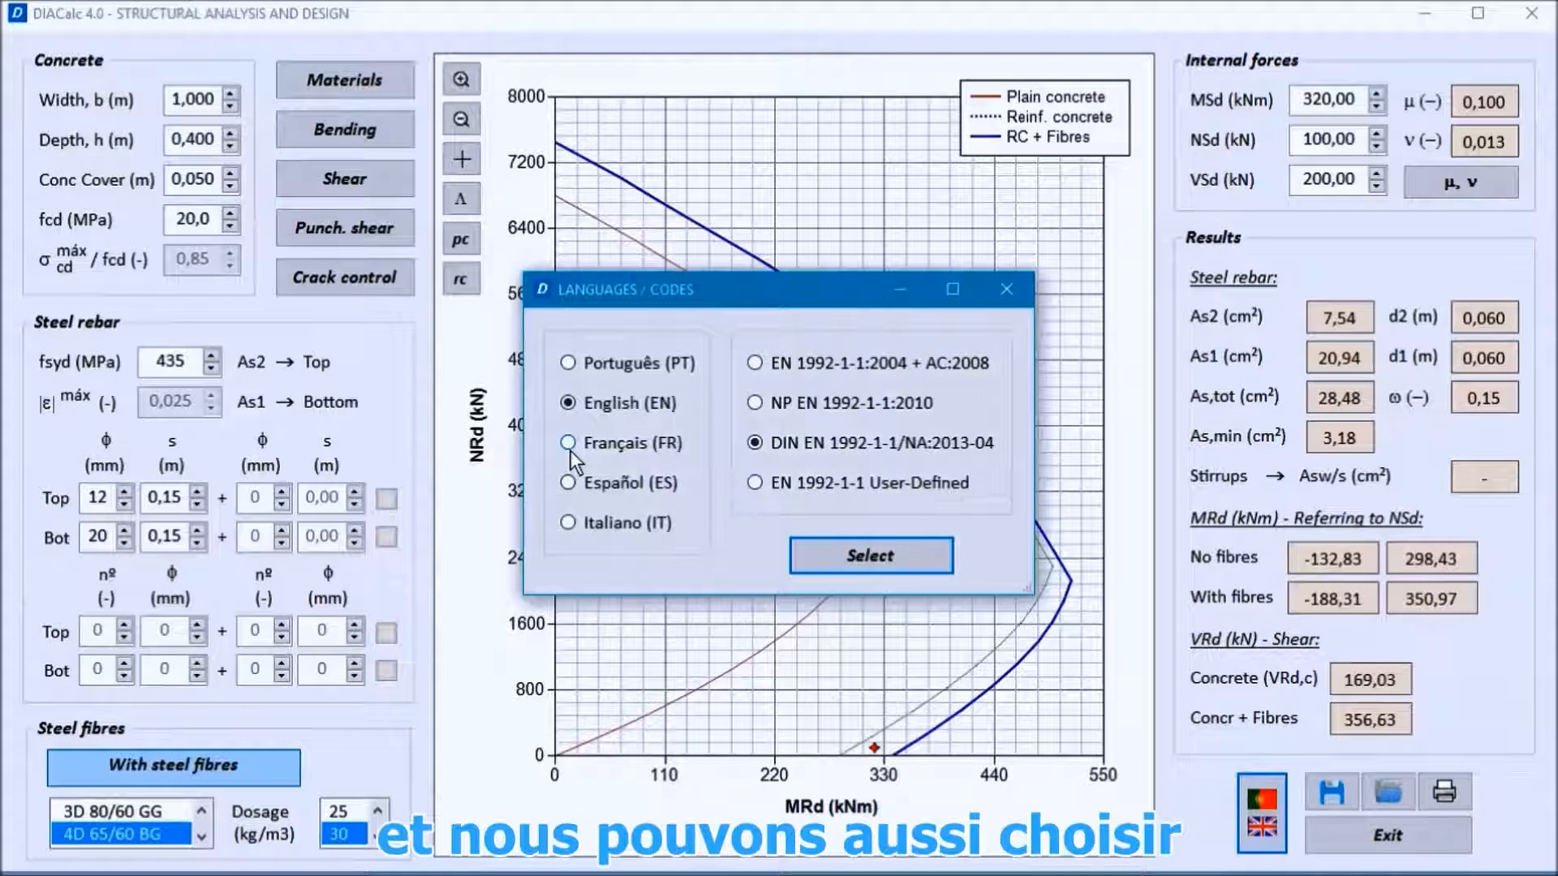
click(568, 482)
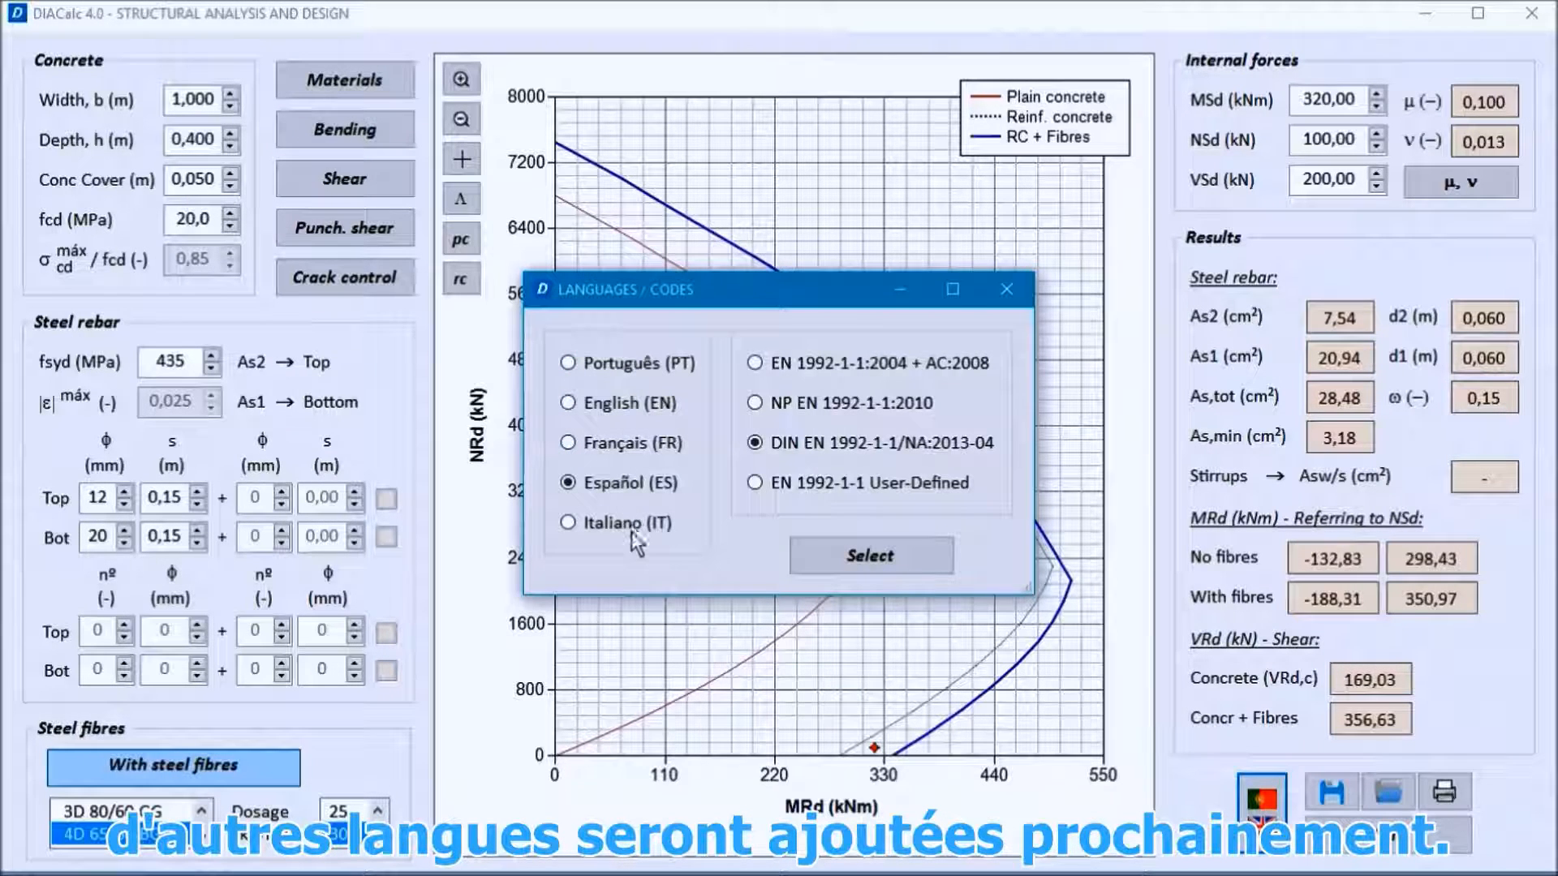
click(826, 556)
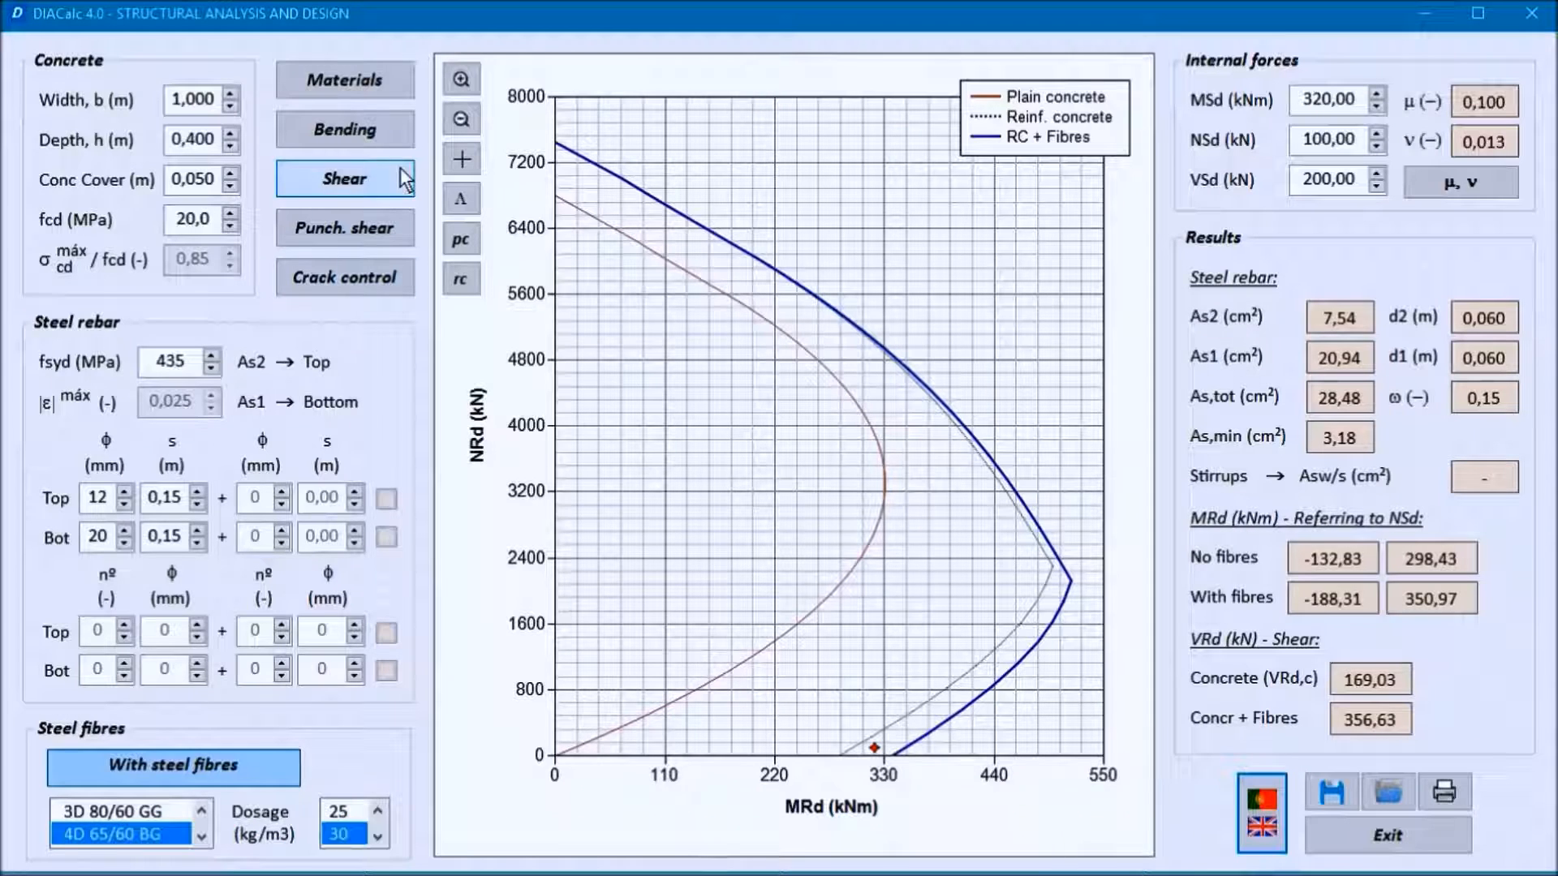
- Start printing the bending and shear report and identify its case as "Case 1 - ULS - Section 1"
click(1444, 791)
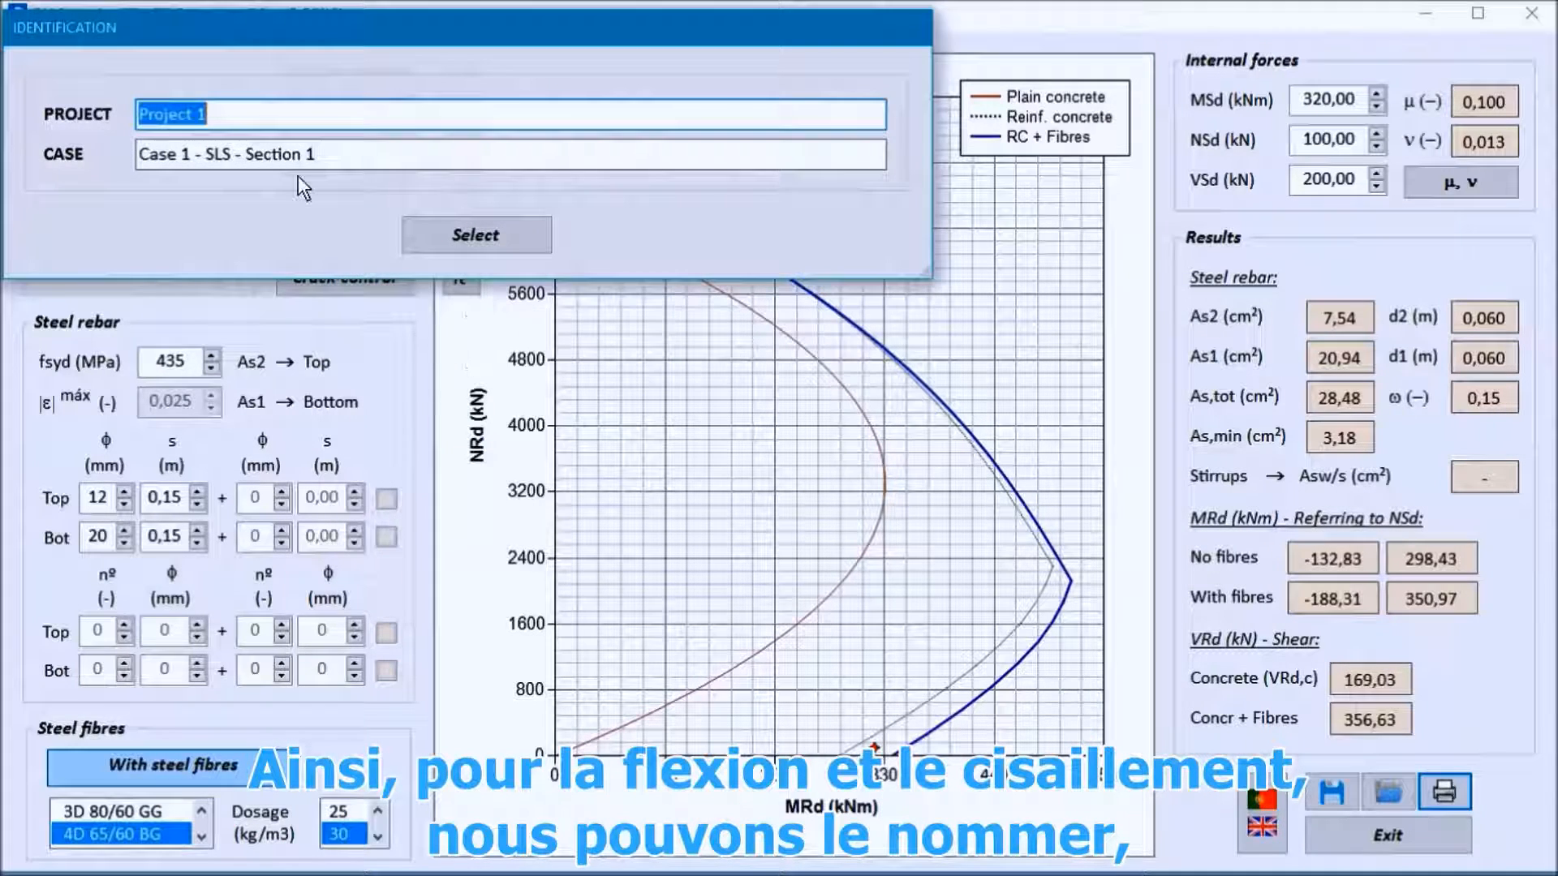
drag(224, 158, 208, 159)
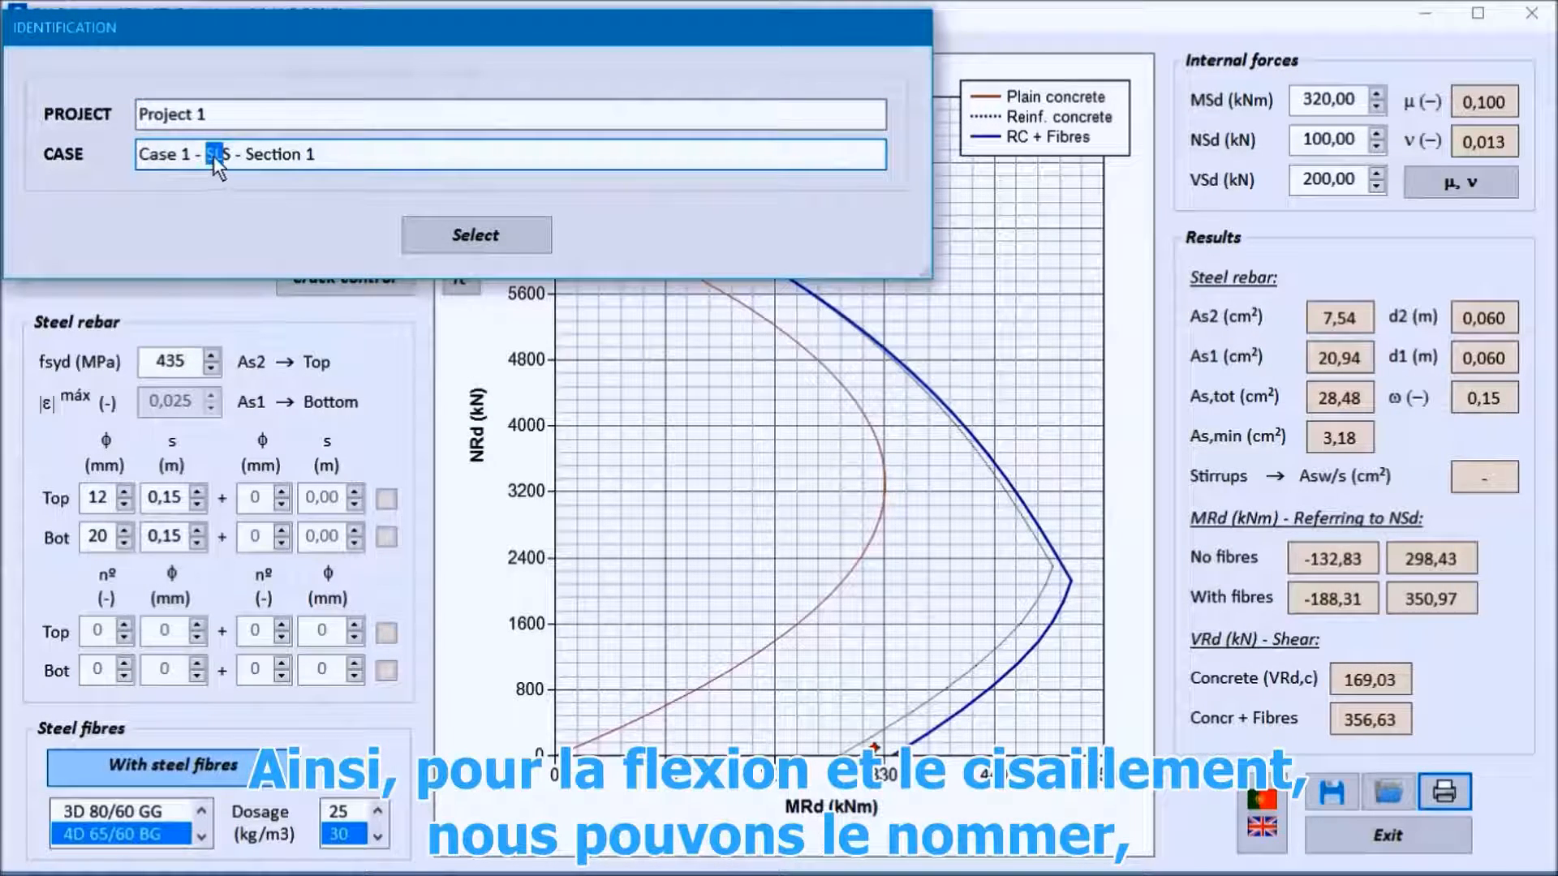
text(UL)
click(469, 238)
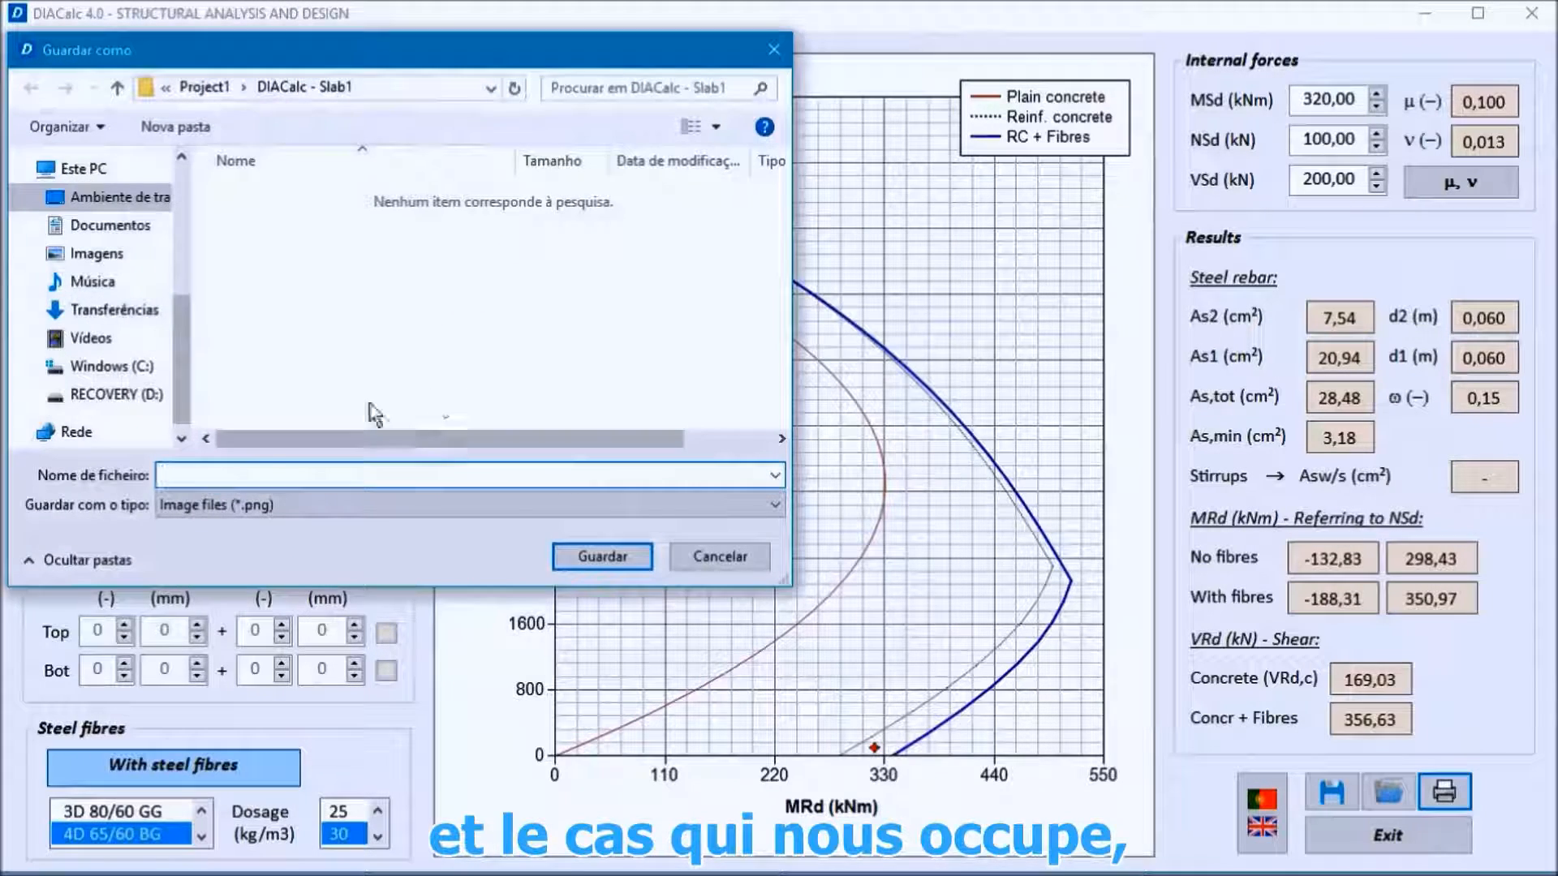
- Save the bending and shear report images as ULS1 in the desktop folder Project1 > Reports > 1_Case1 - MainSlab_SFRC
click(110, 197)
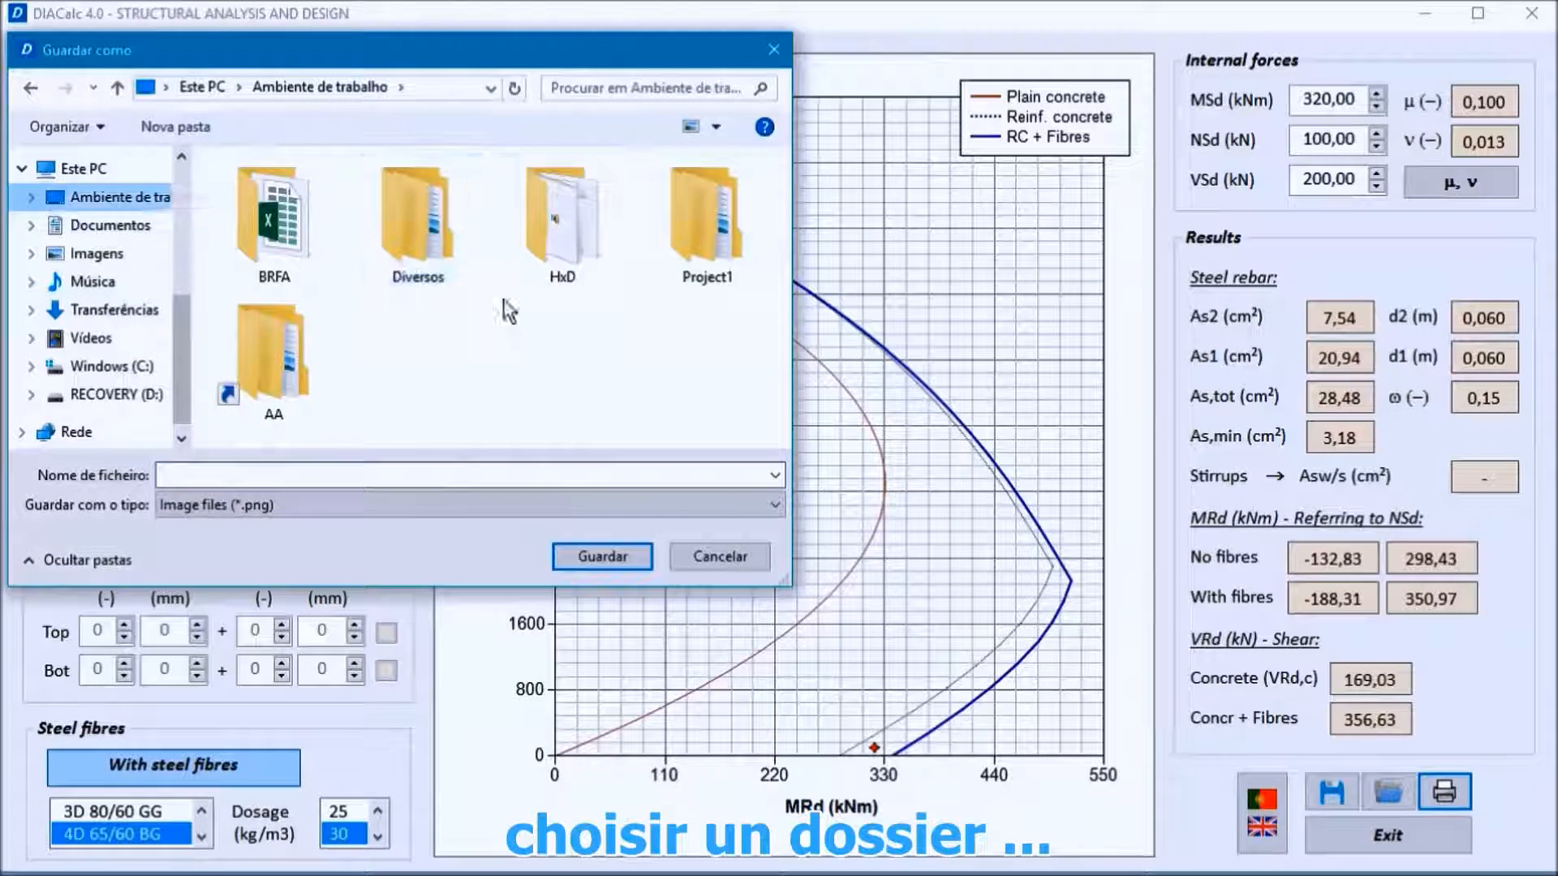
double_click(698, 255)
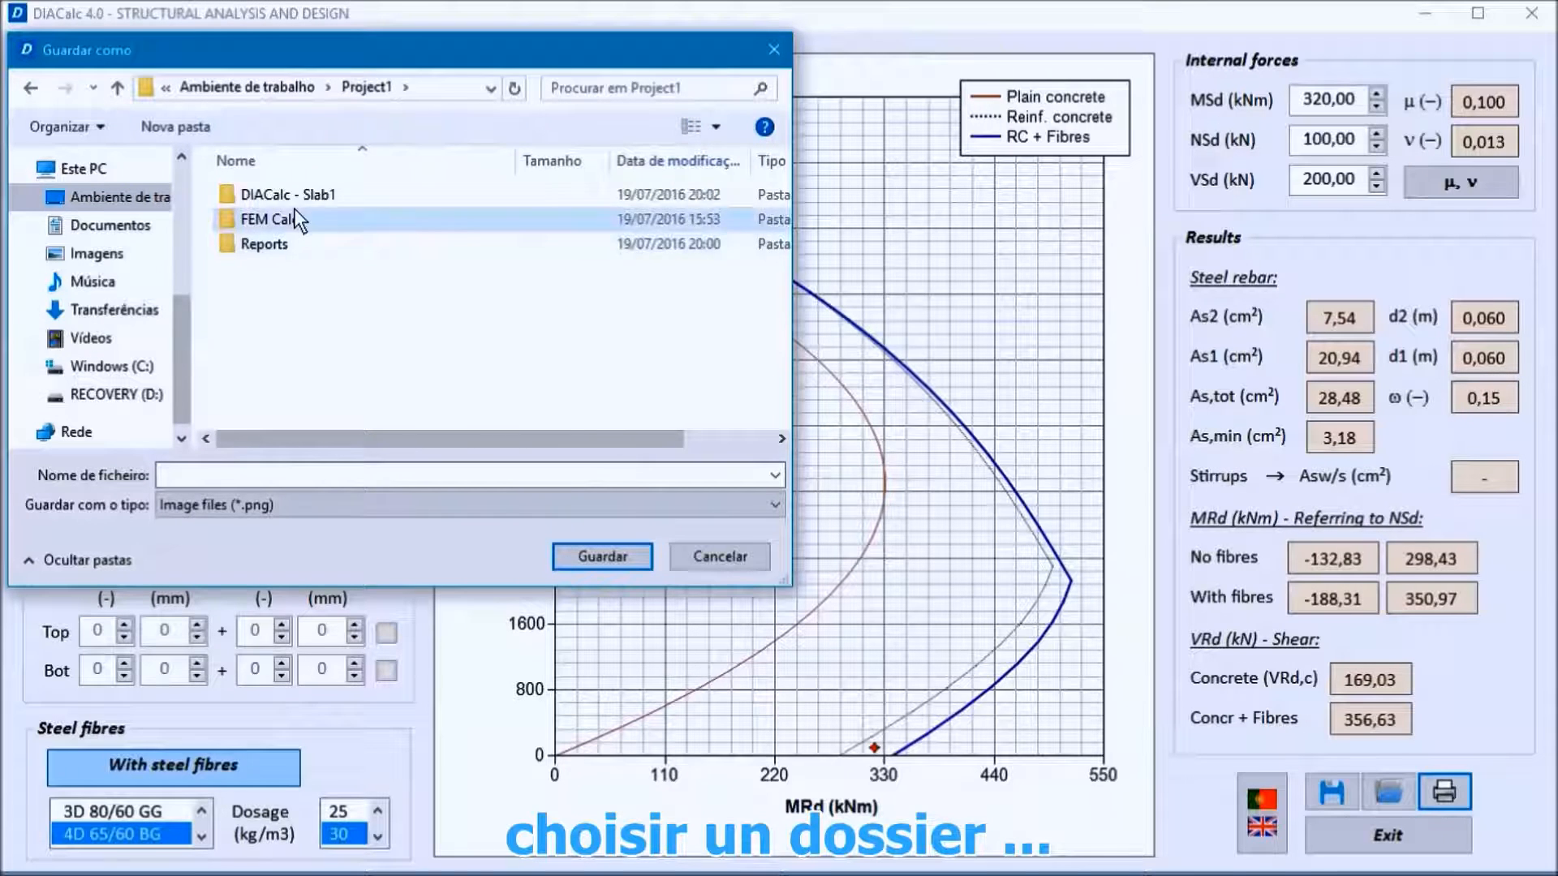
double_click(287, 242)
double_click(305, 219)
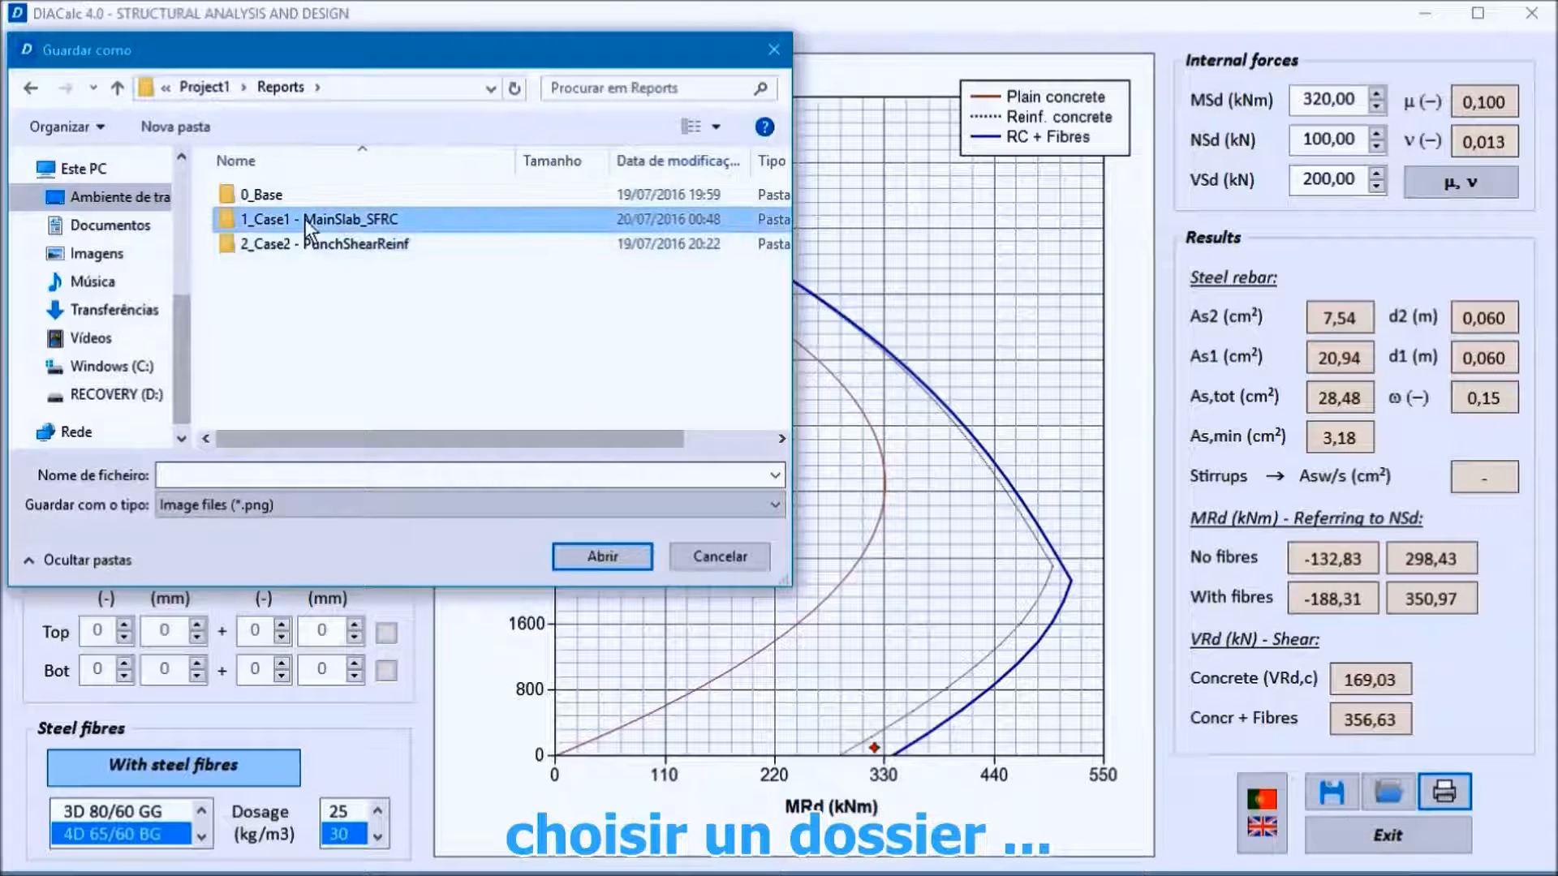
click(226, 477)
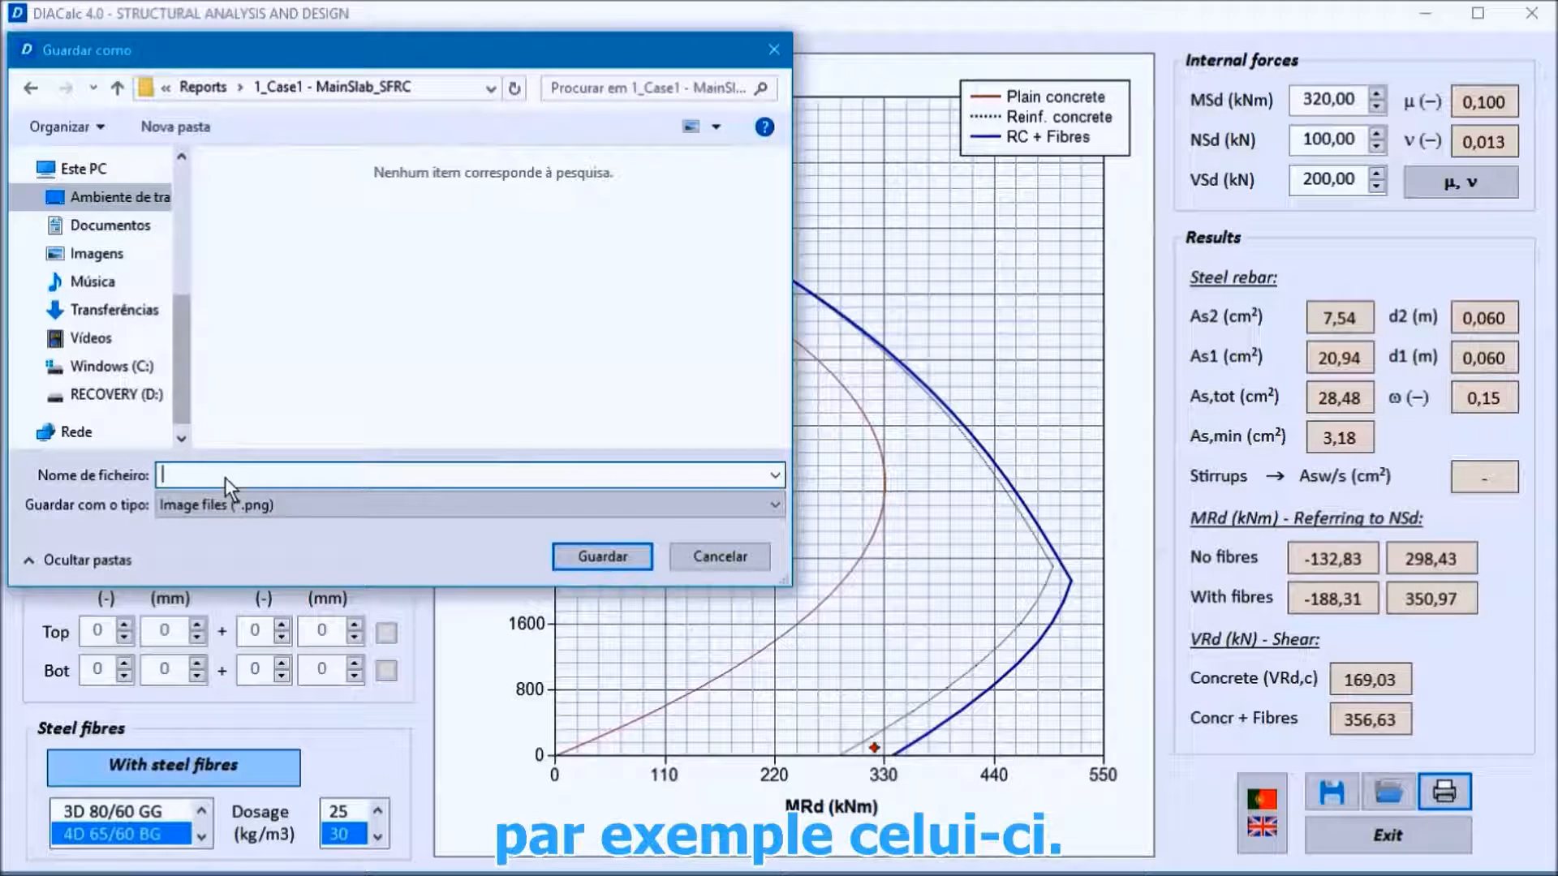
text(ULS1)
click(564, 551)
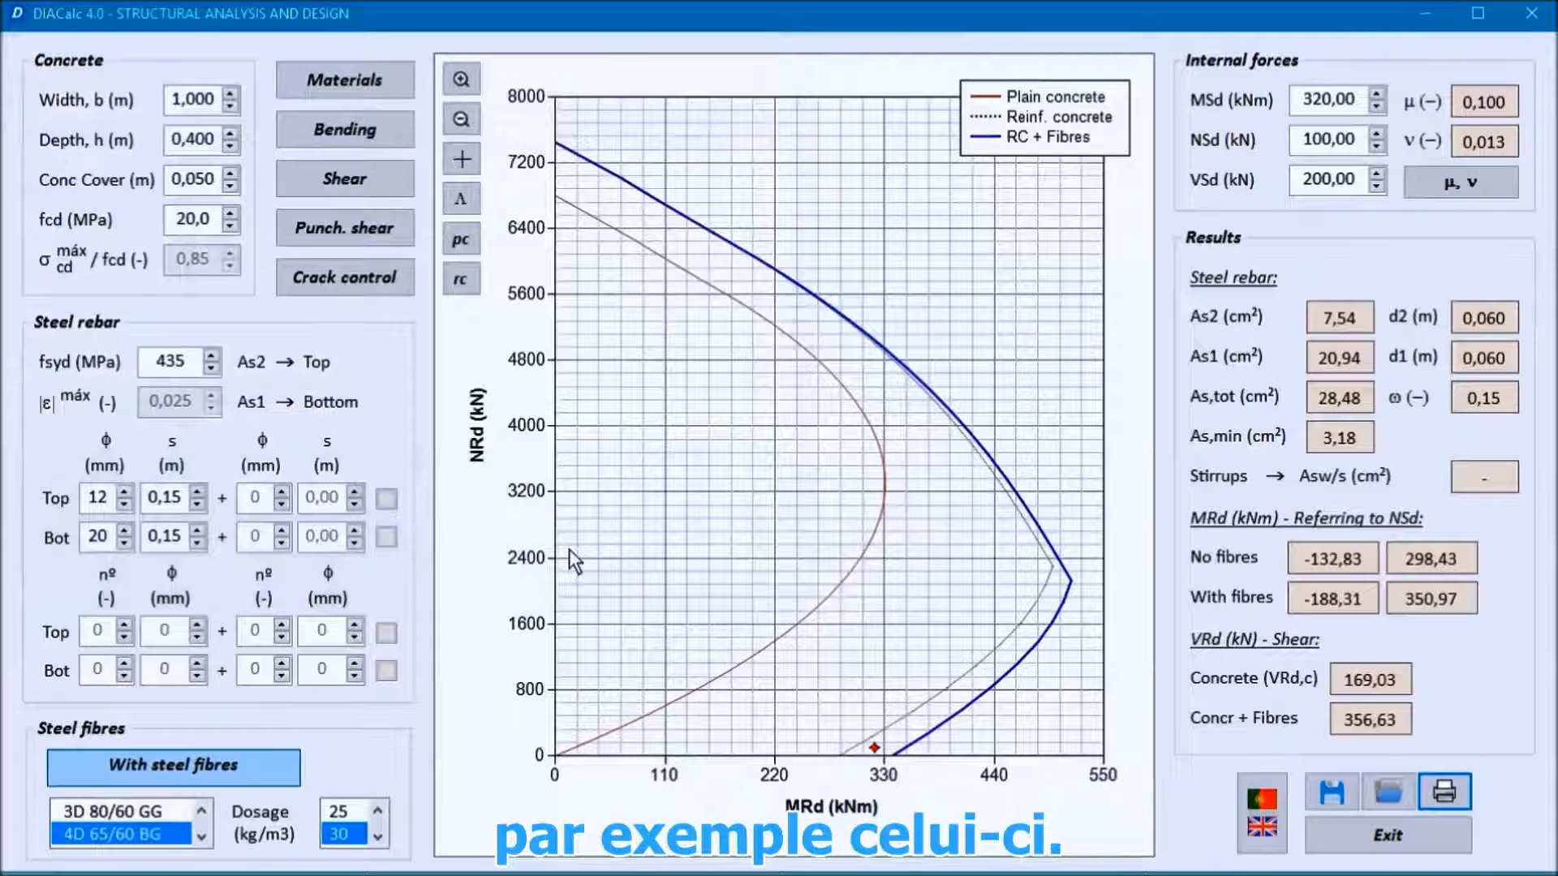
- Export the punching shear report with the case identified as "Case 1 - ULS2 - Section 1", saving its images as ULS2
click(354, 232)
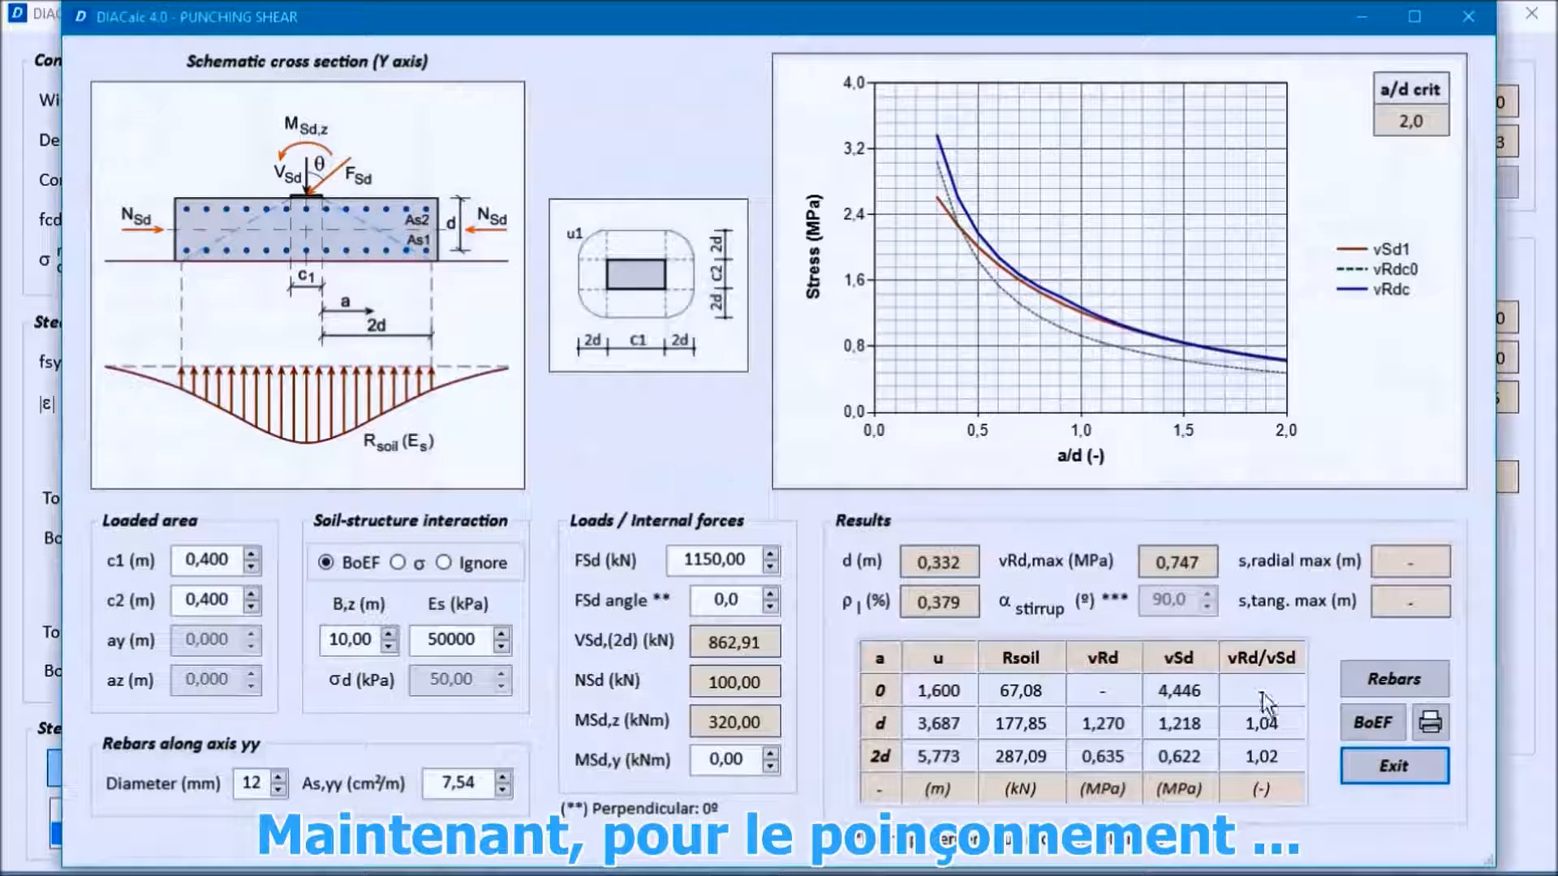
click(1430, 723)
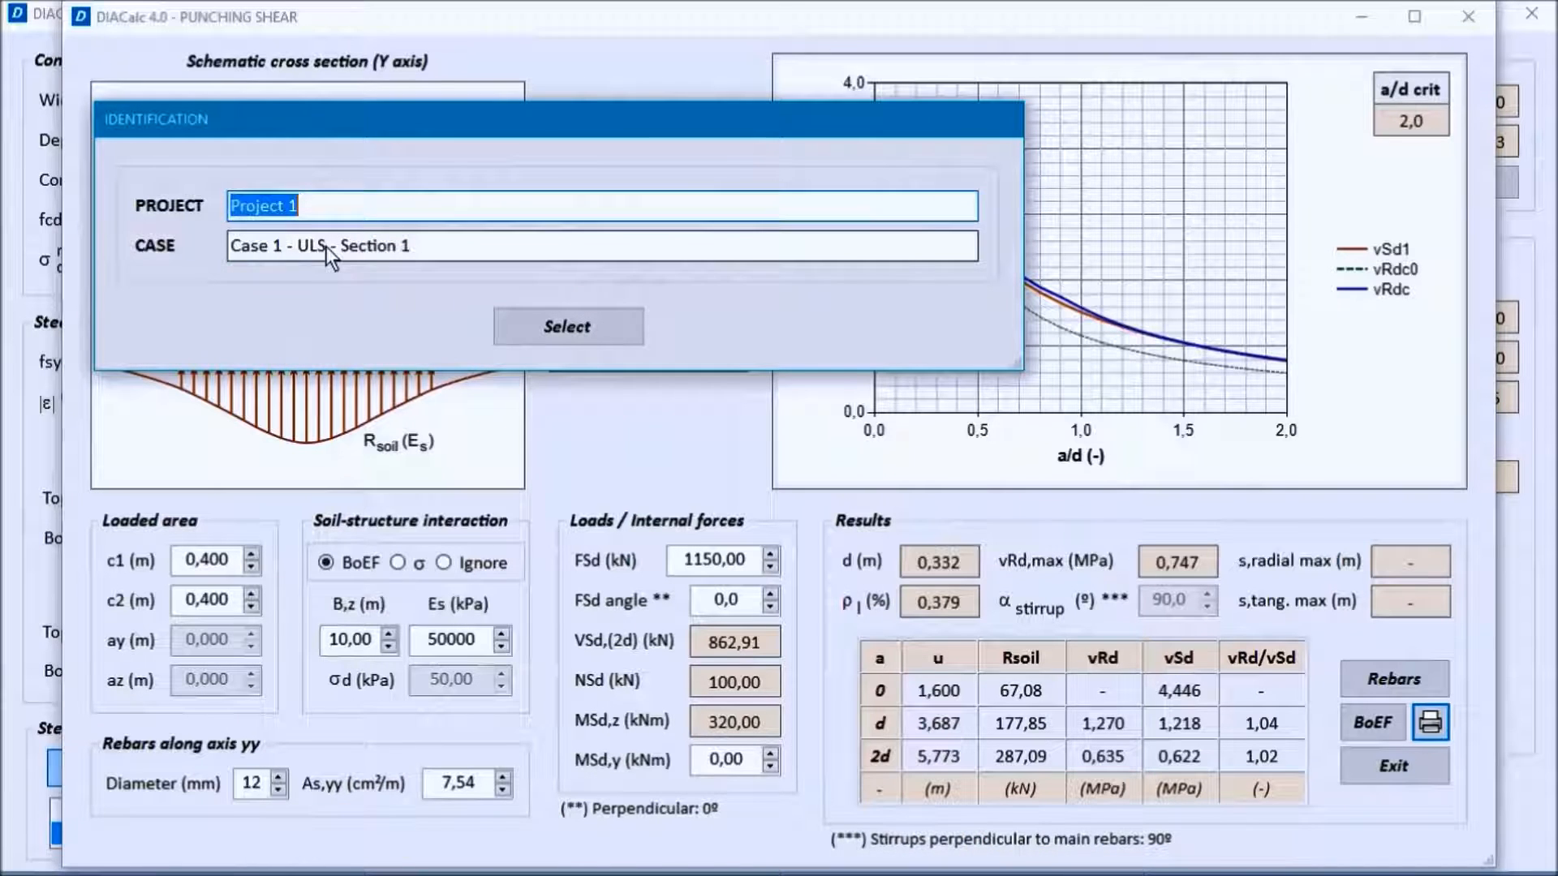
click(325, 246)
text(2)
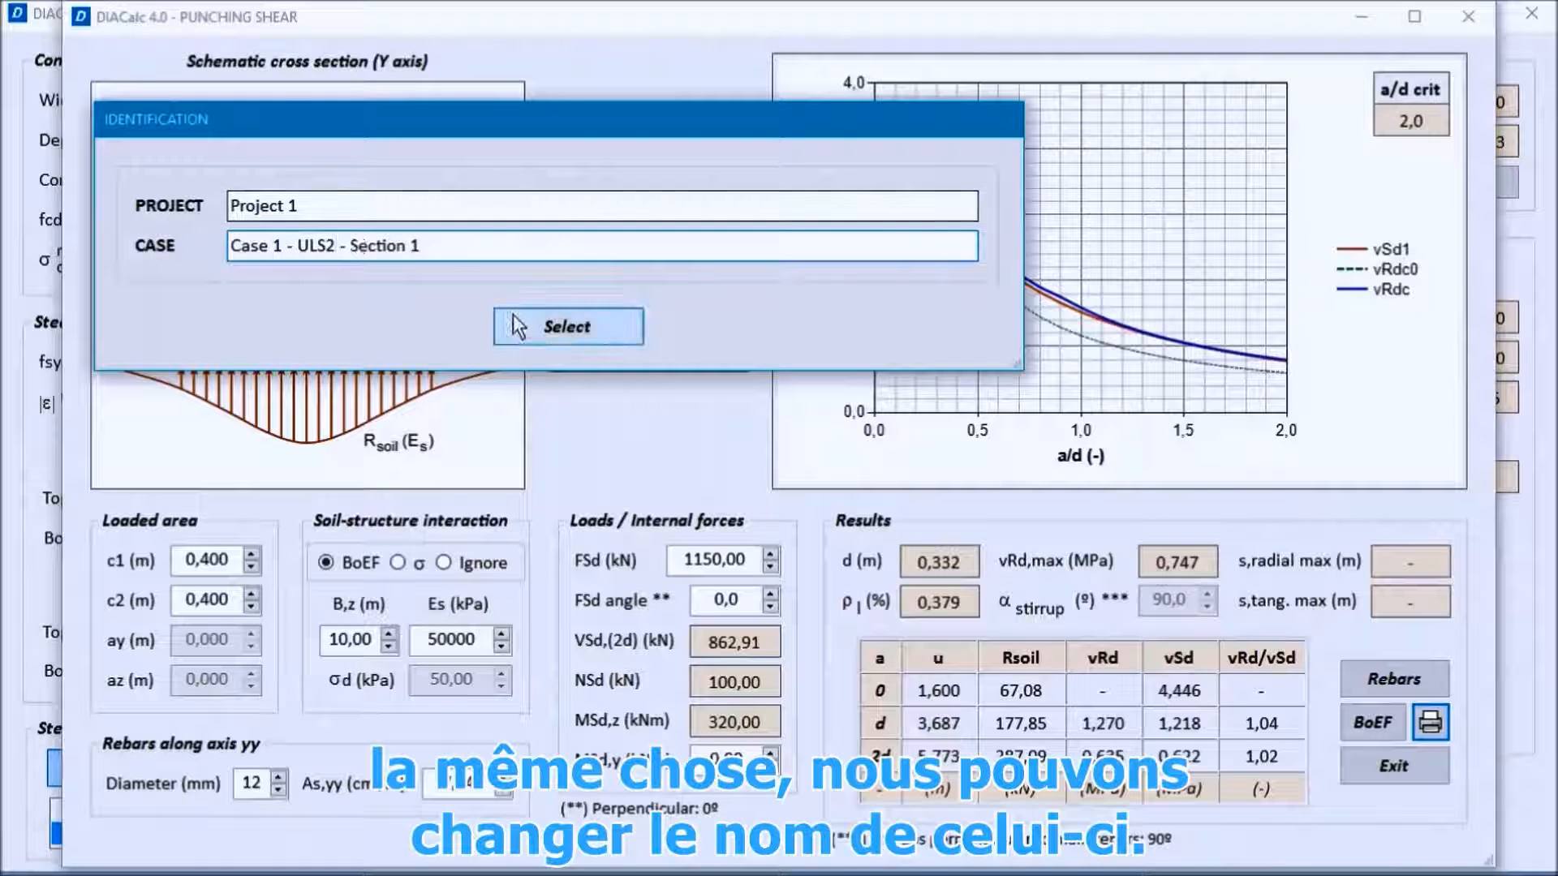
click(549, 328)
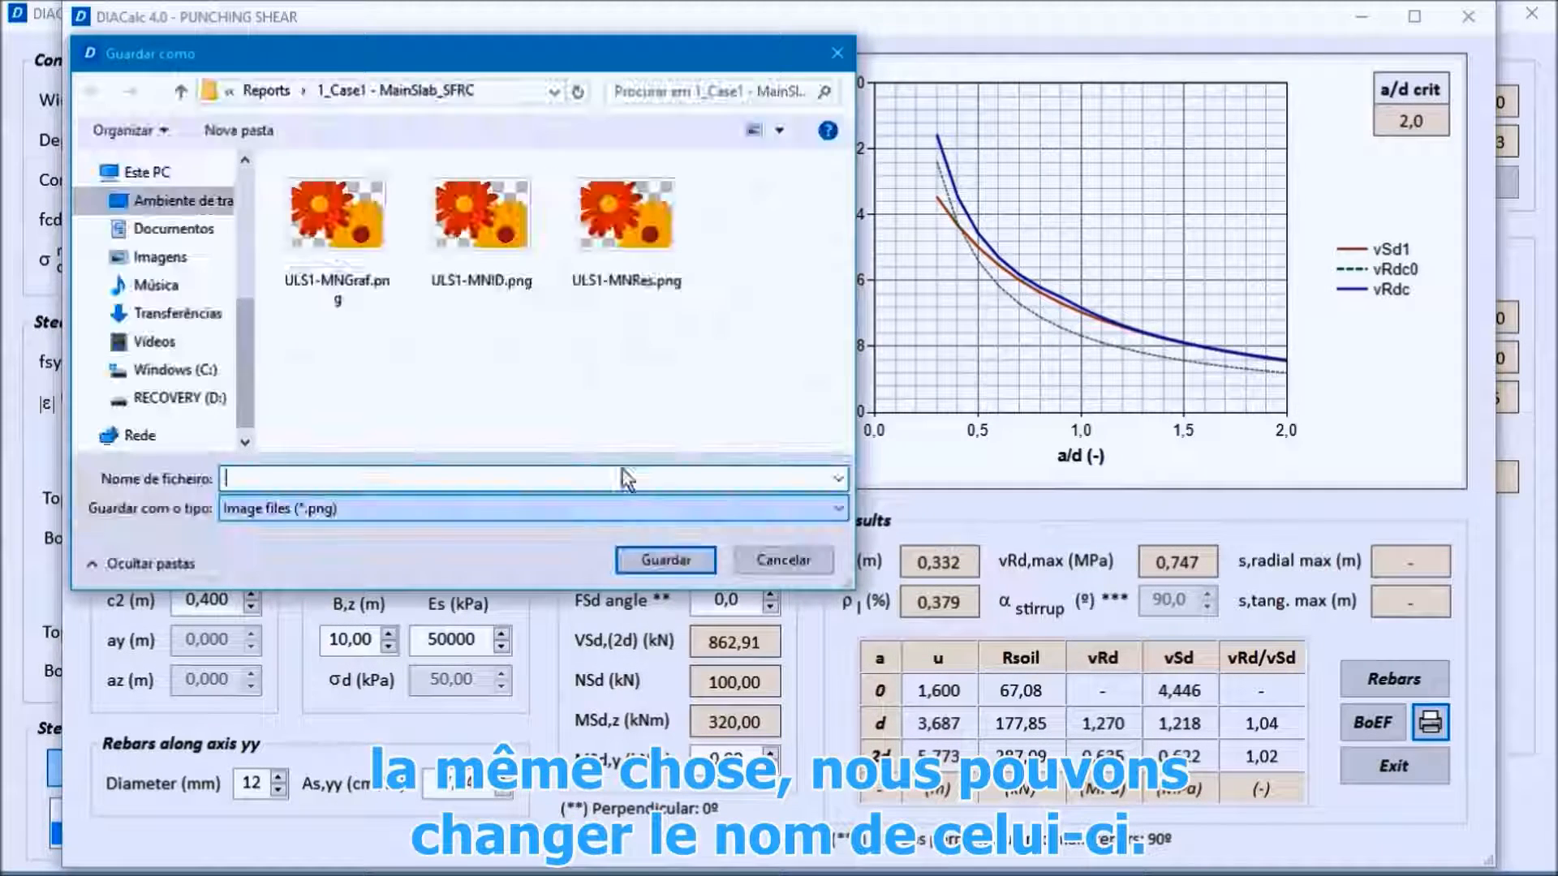
text(ULS2)
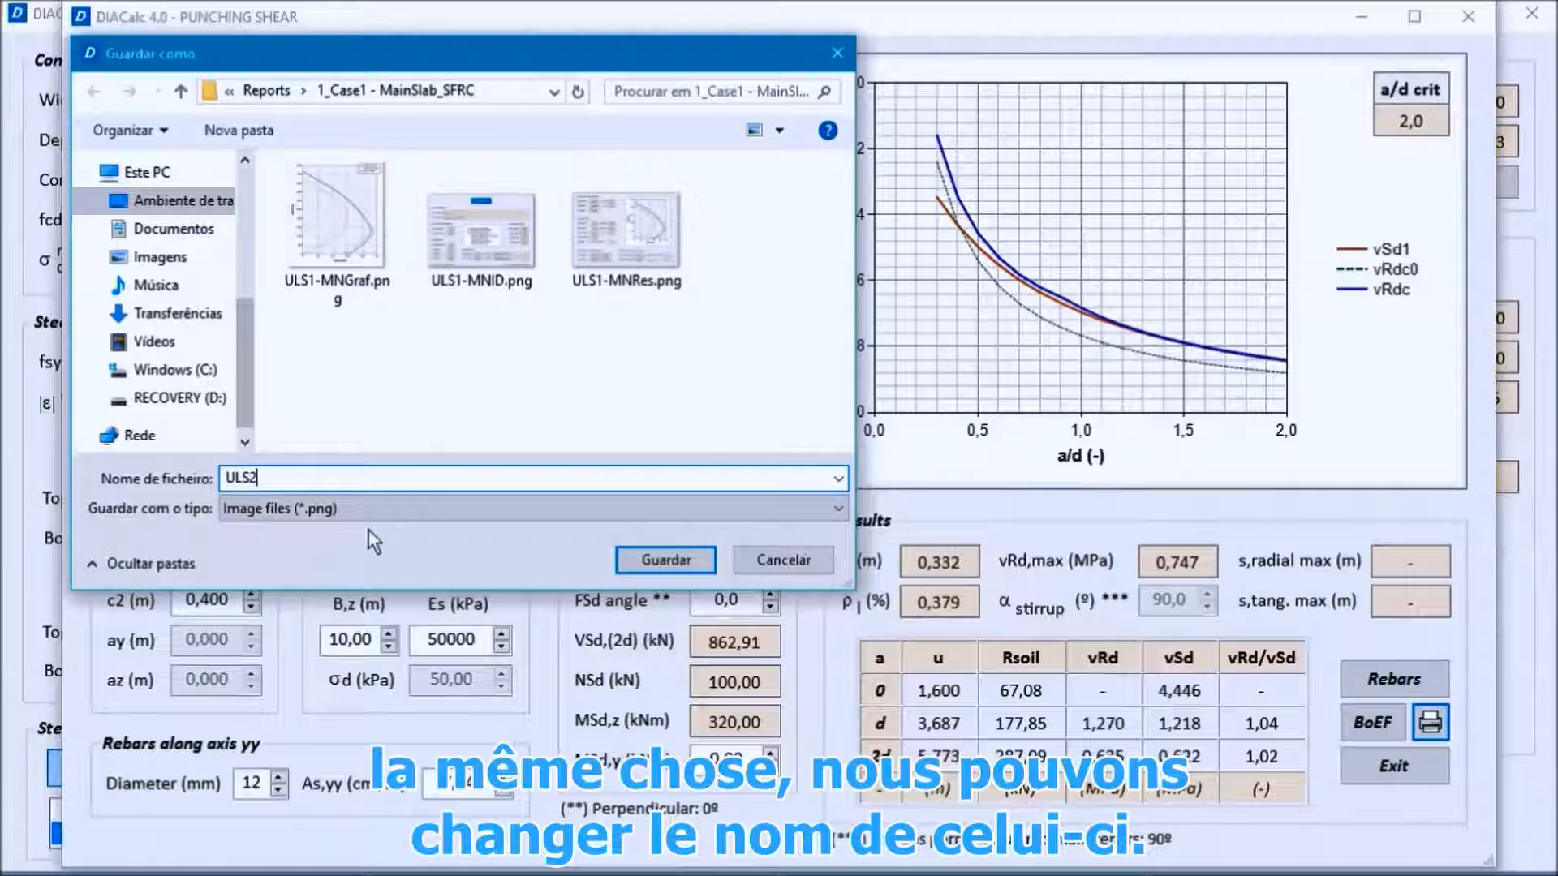
click(656, 561)
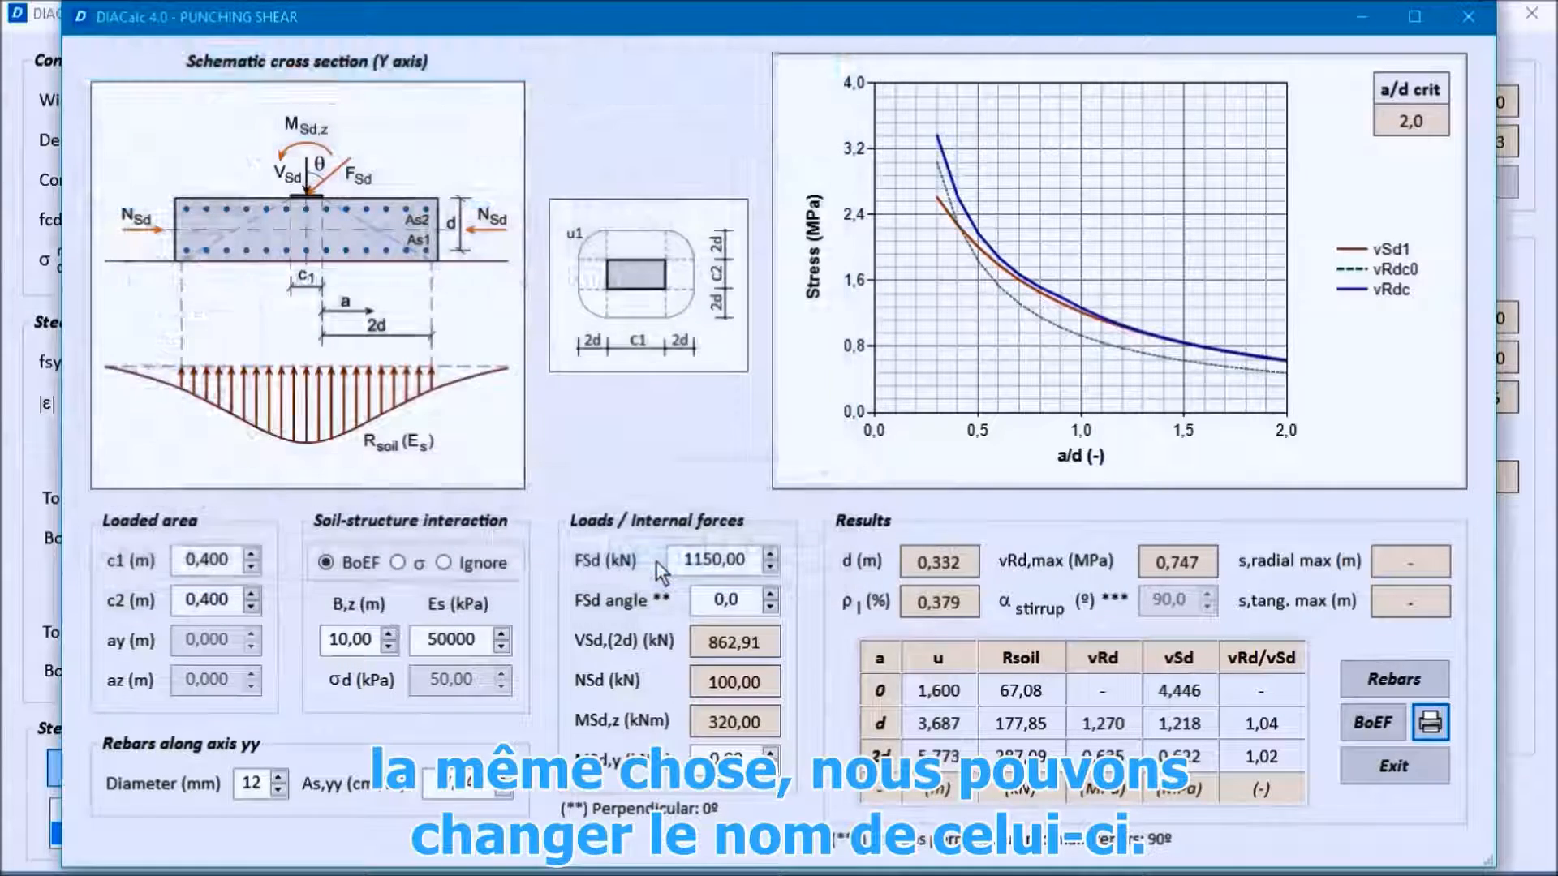
click(1400, 765)
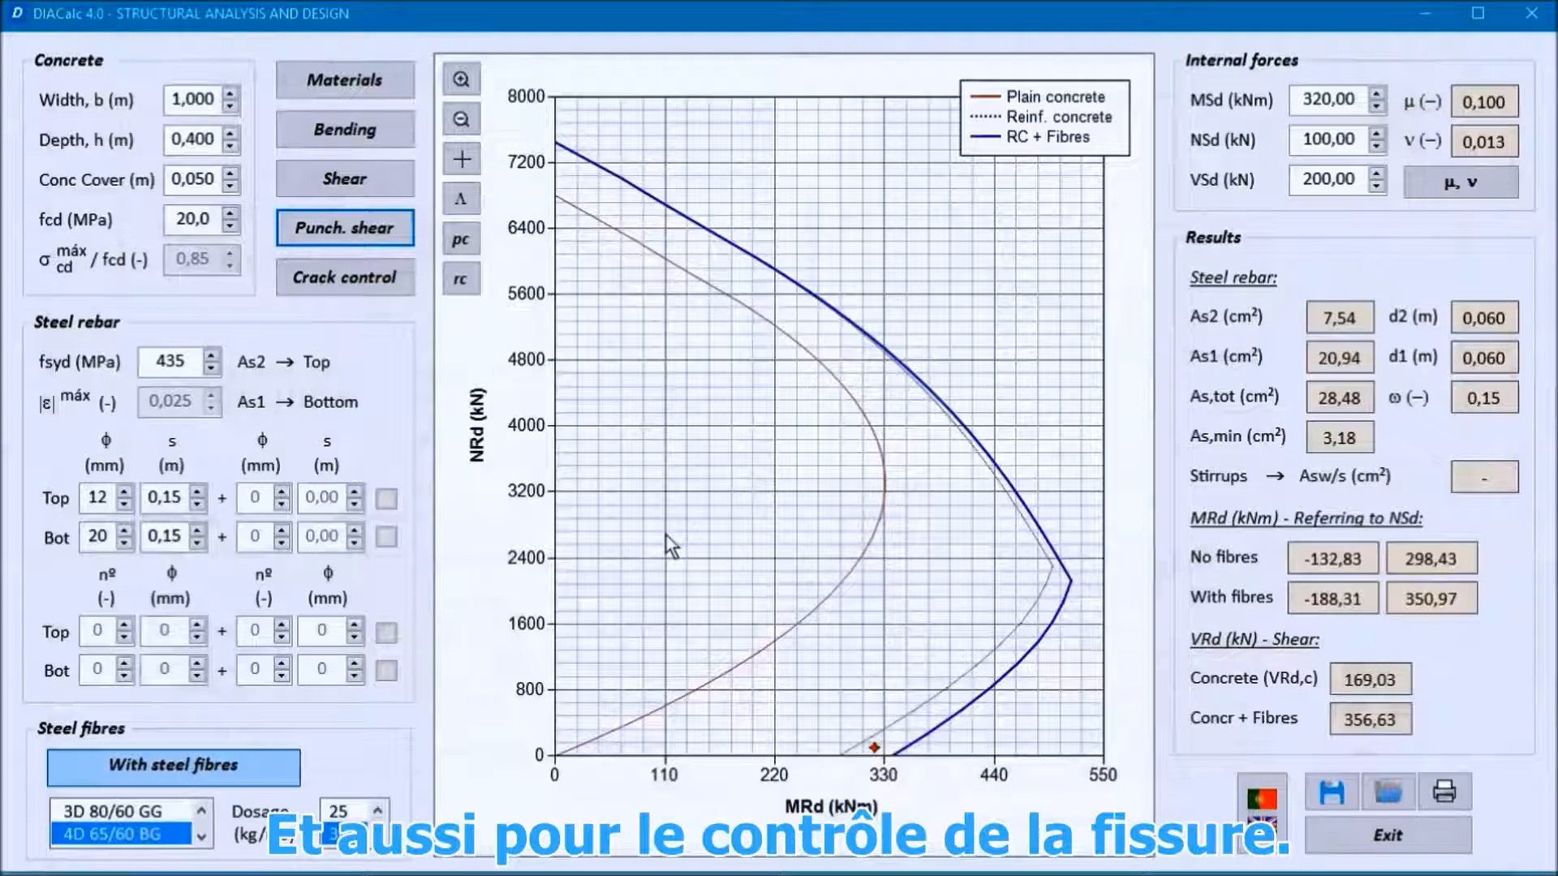
- Export the crack control report with the case identified as "Case 1 - SLS - Section 1", saving its images as SLS
click(321, 273)
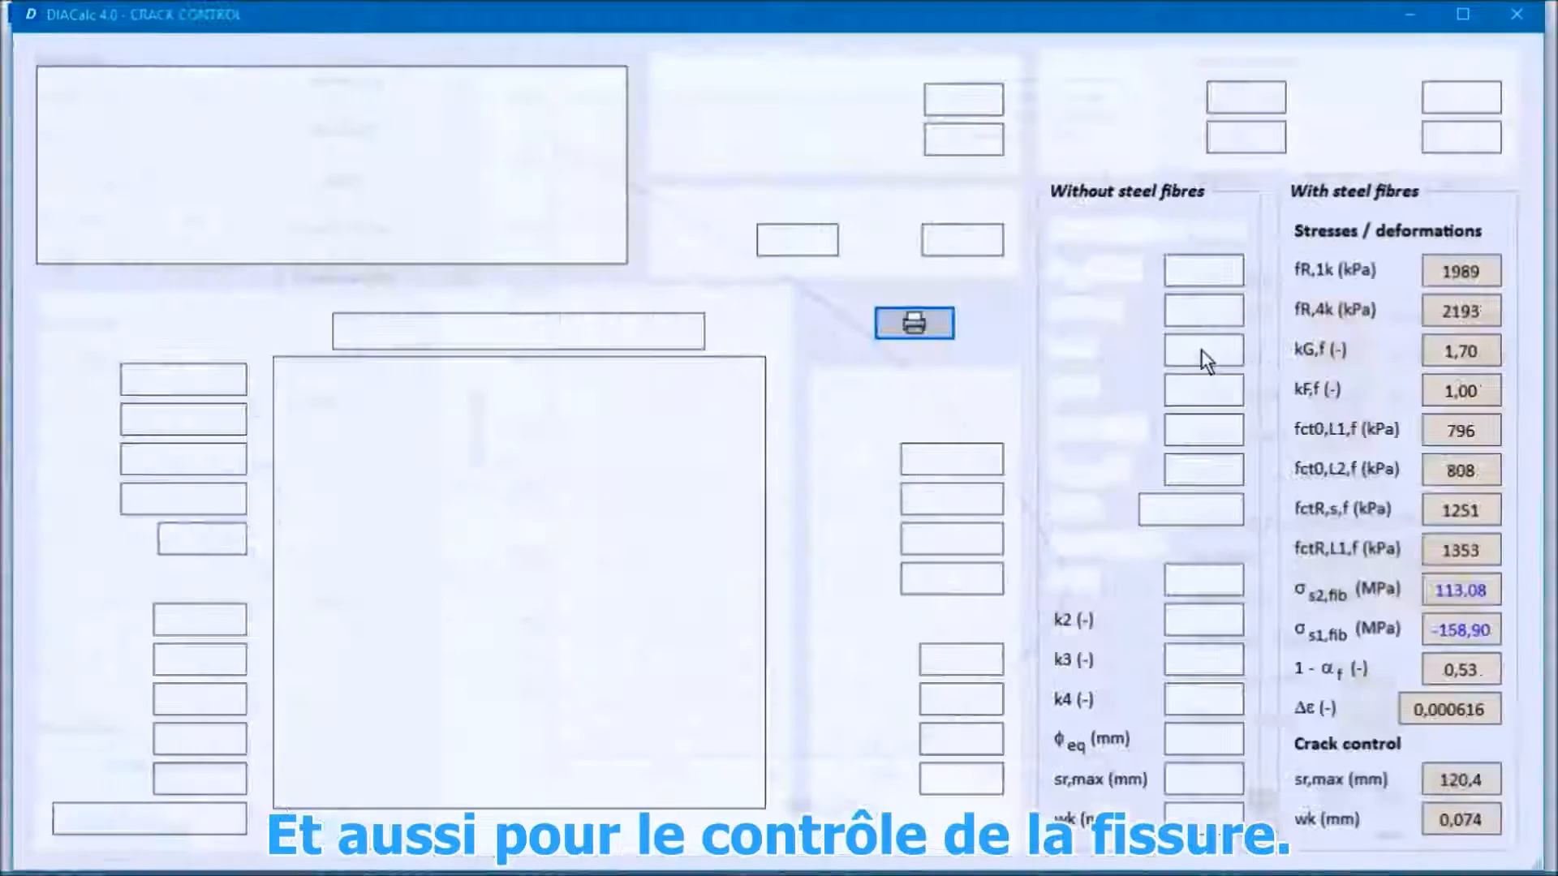
click(913, 328)
drag(241, 155, 207, 155)
text(SLS - Section 1)
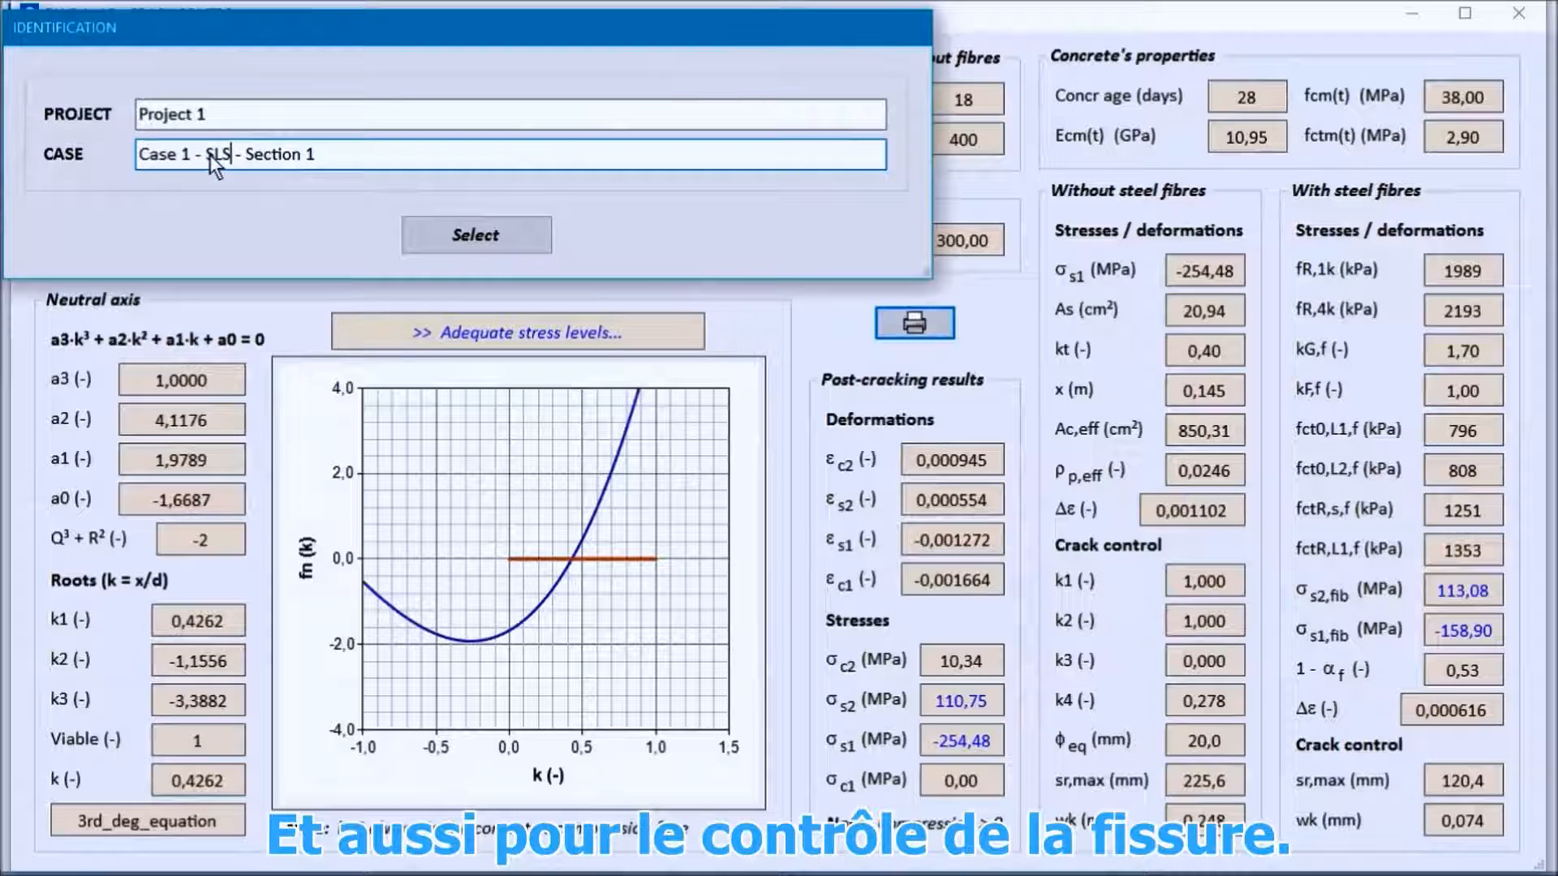
click(503, 238)
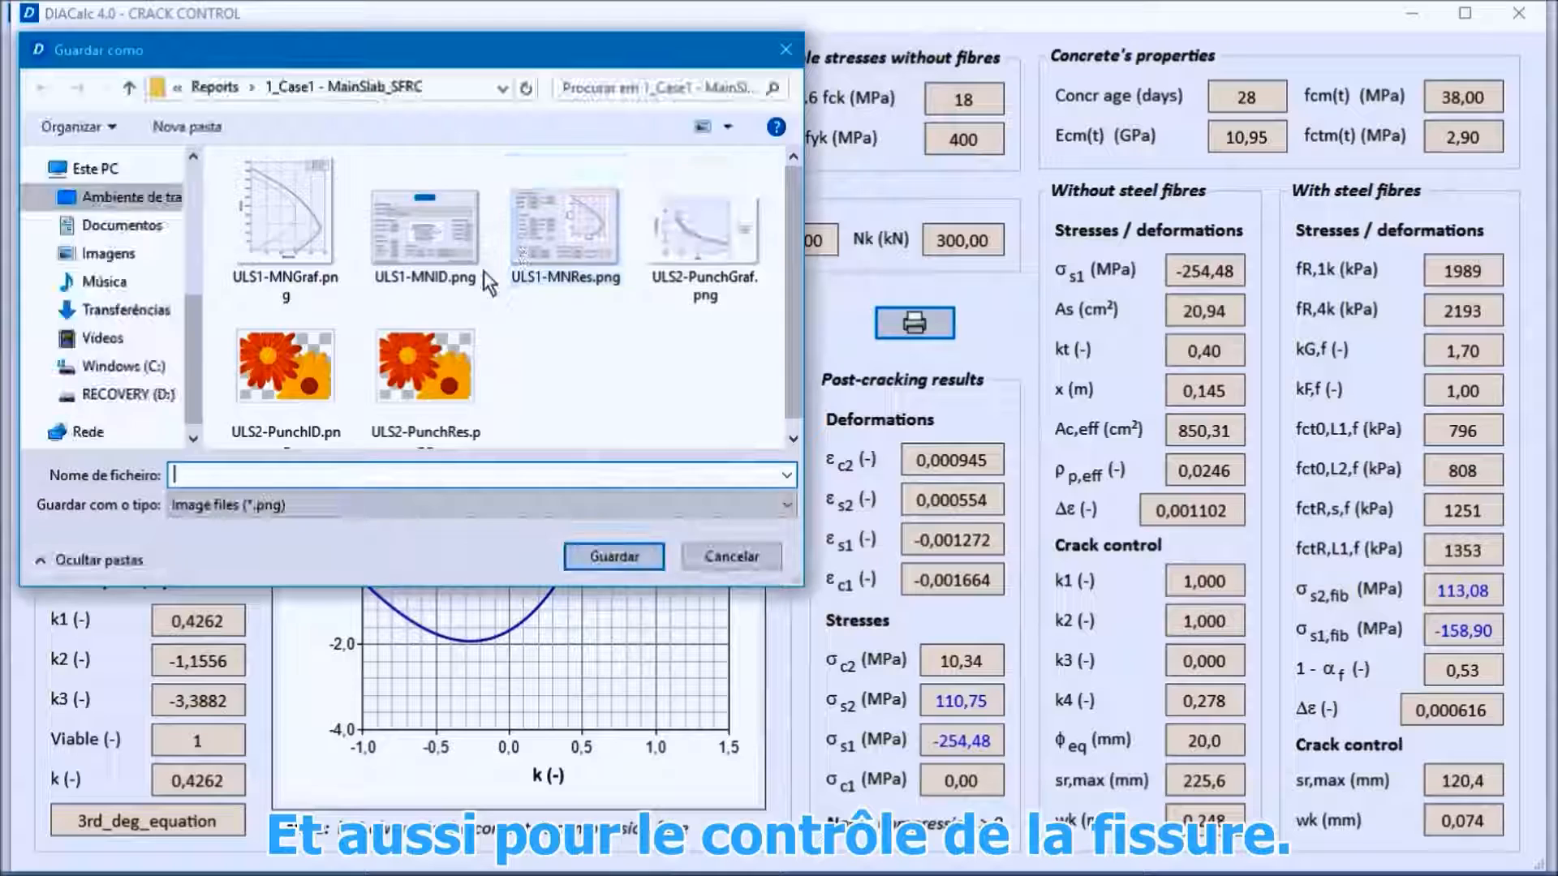
text(SLS)
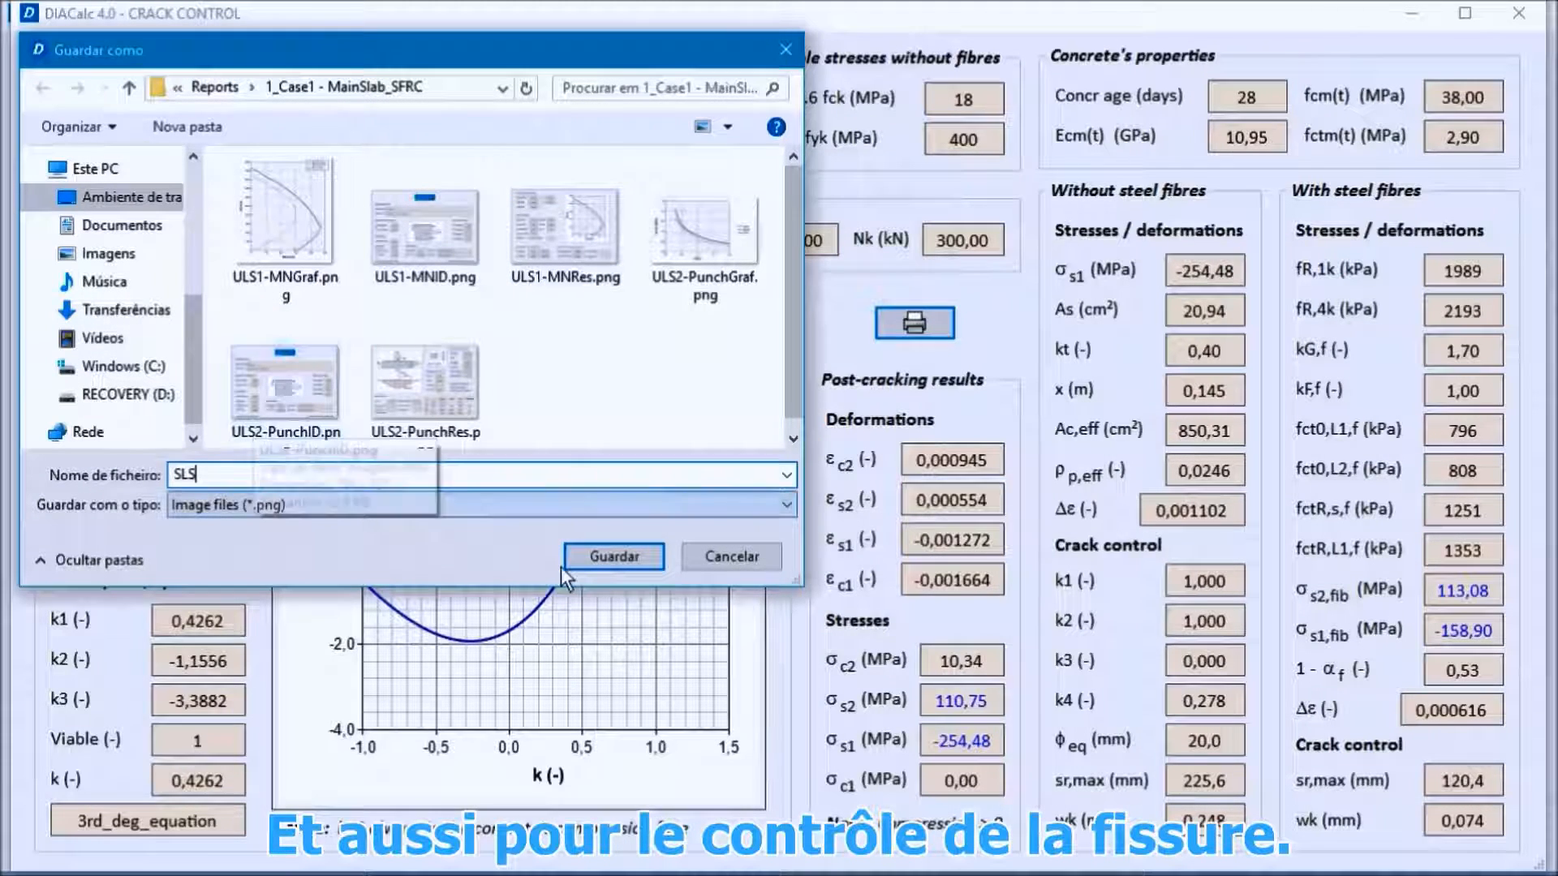
click(607, 557)
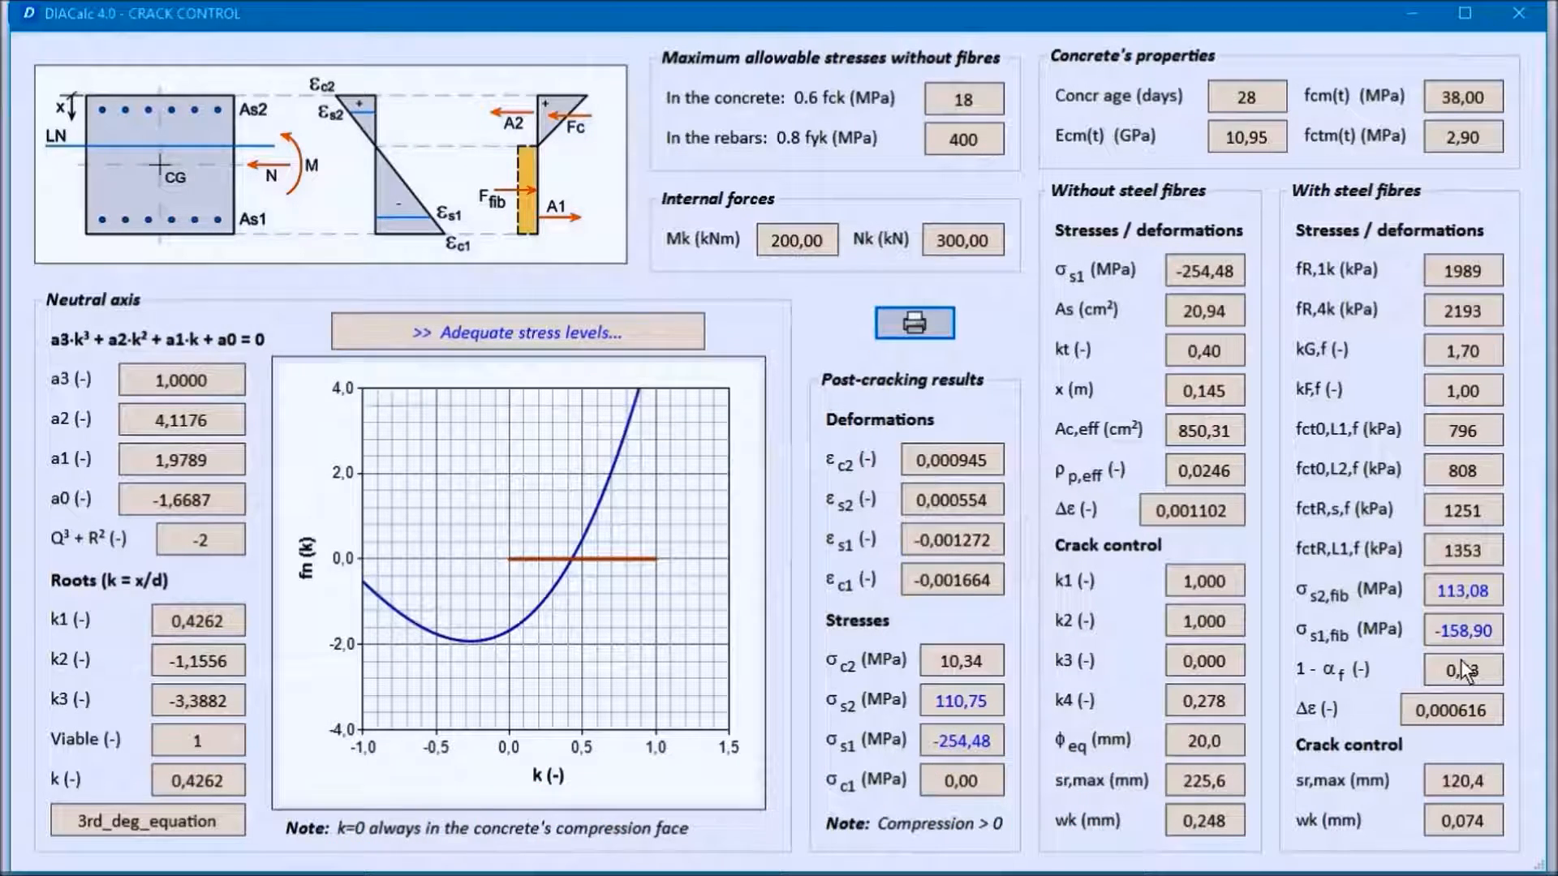
click(1519, 16)
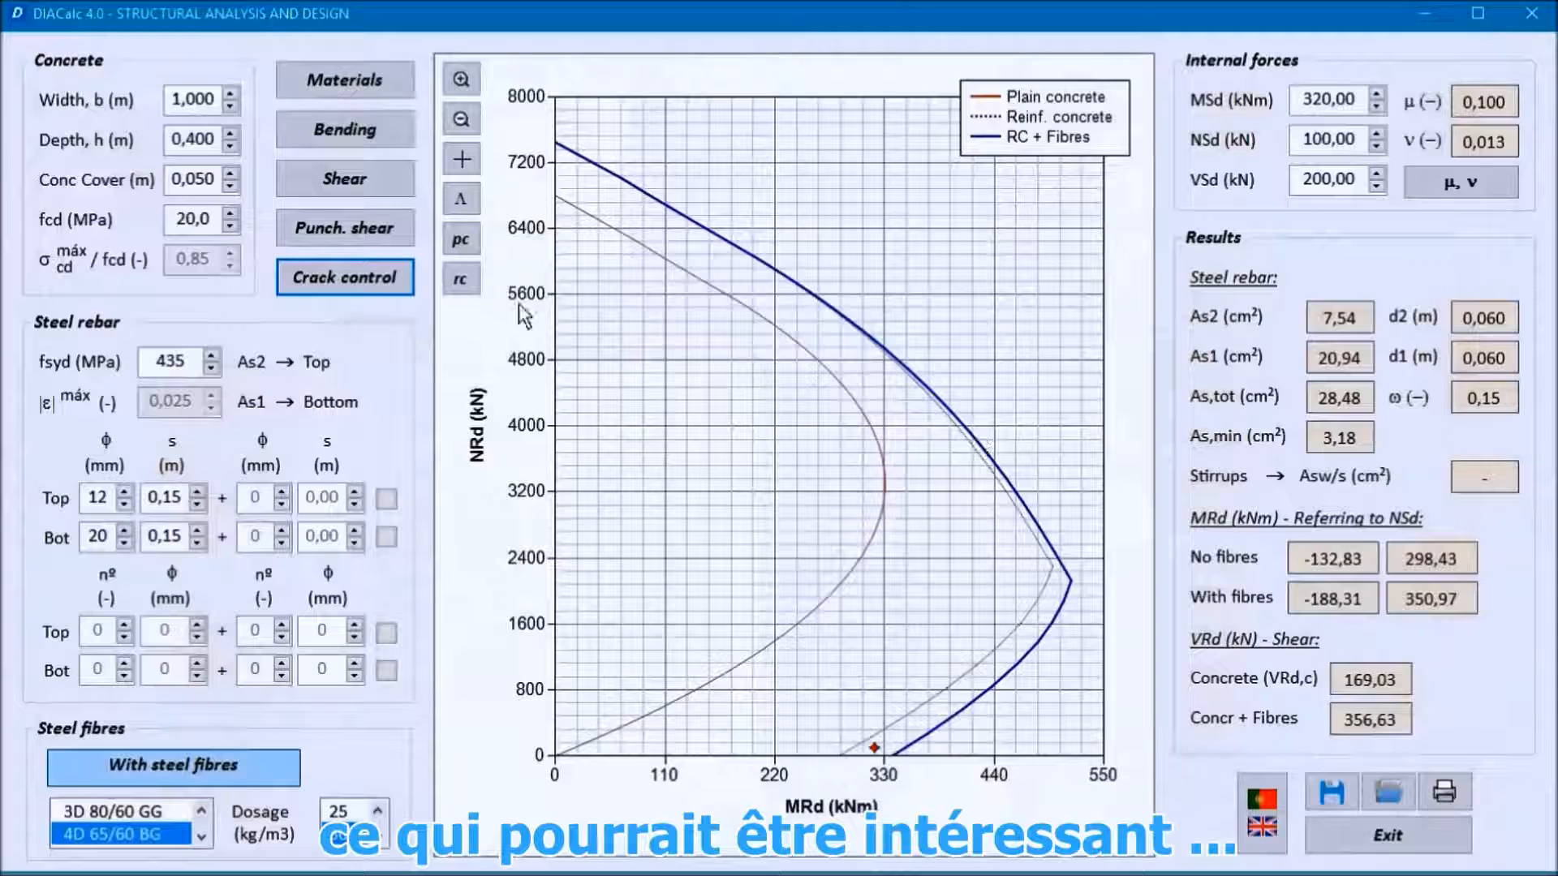
- Export the beam on elastic foundation diagrams from the punching shear check as an image named BOEF
click(341, 230)
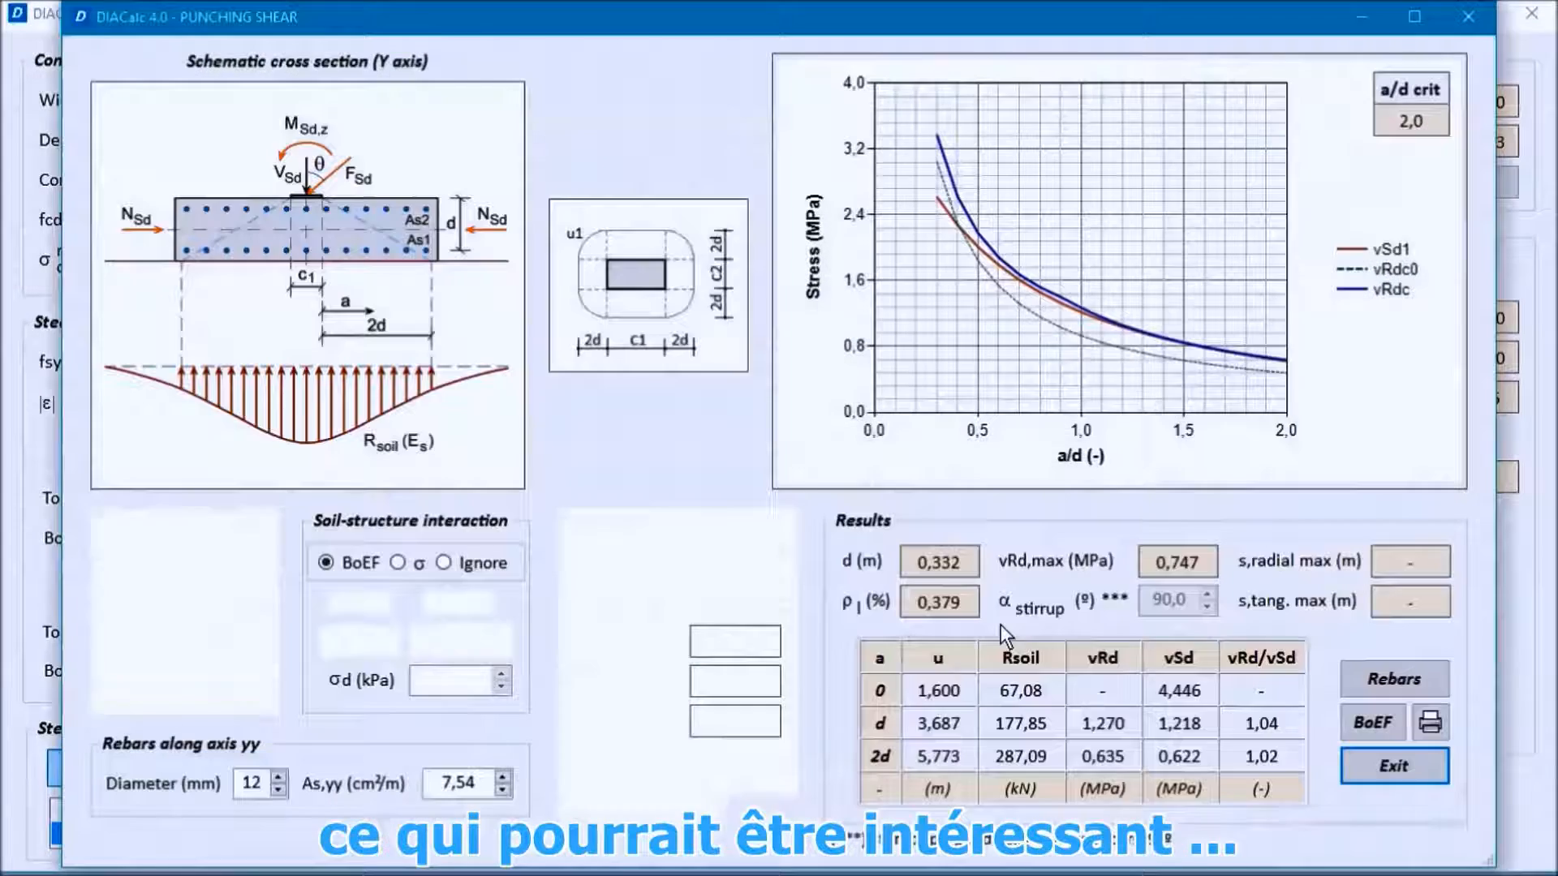
click(1370, 724)
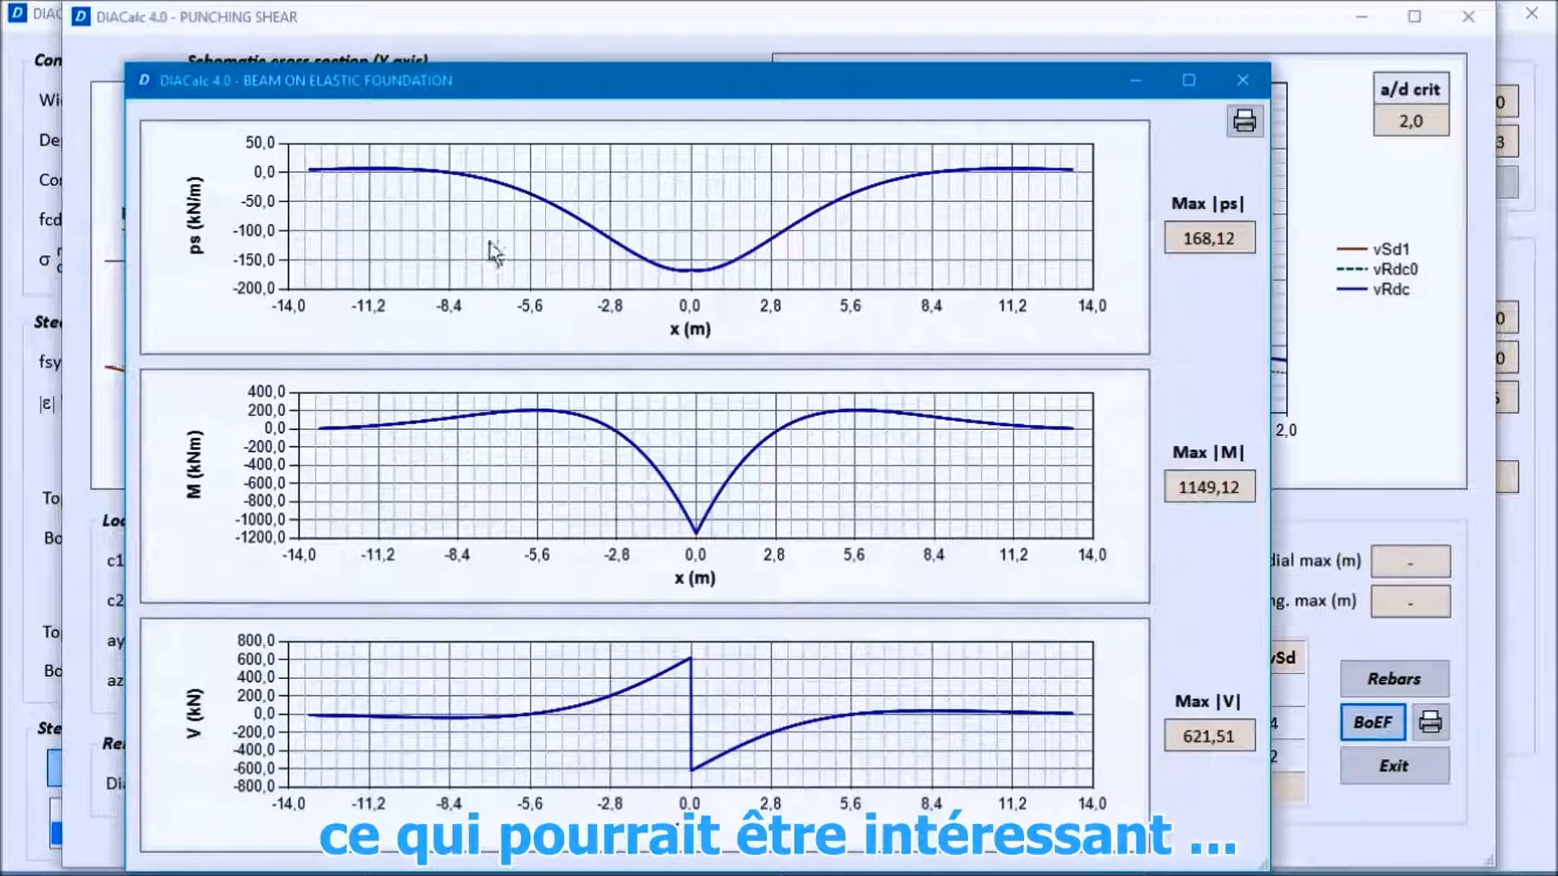
click(1248, 123)
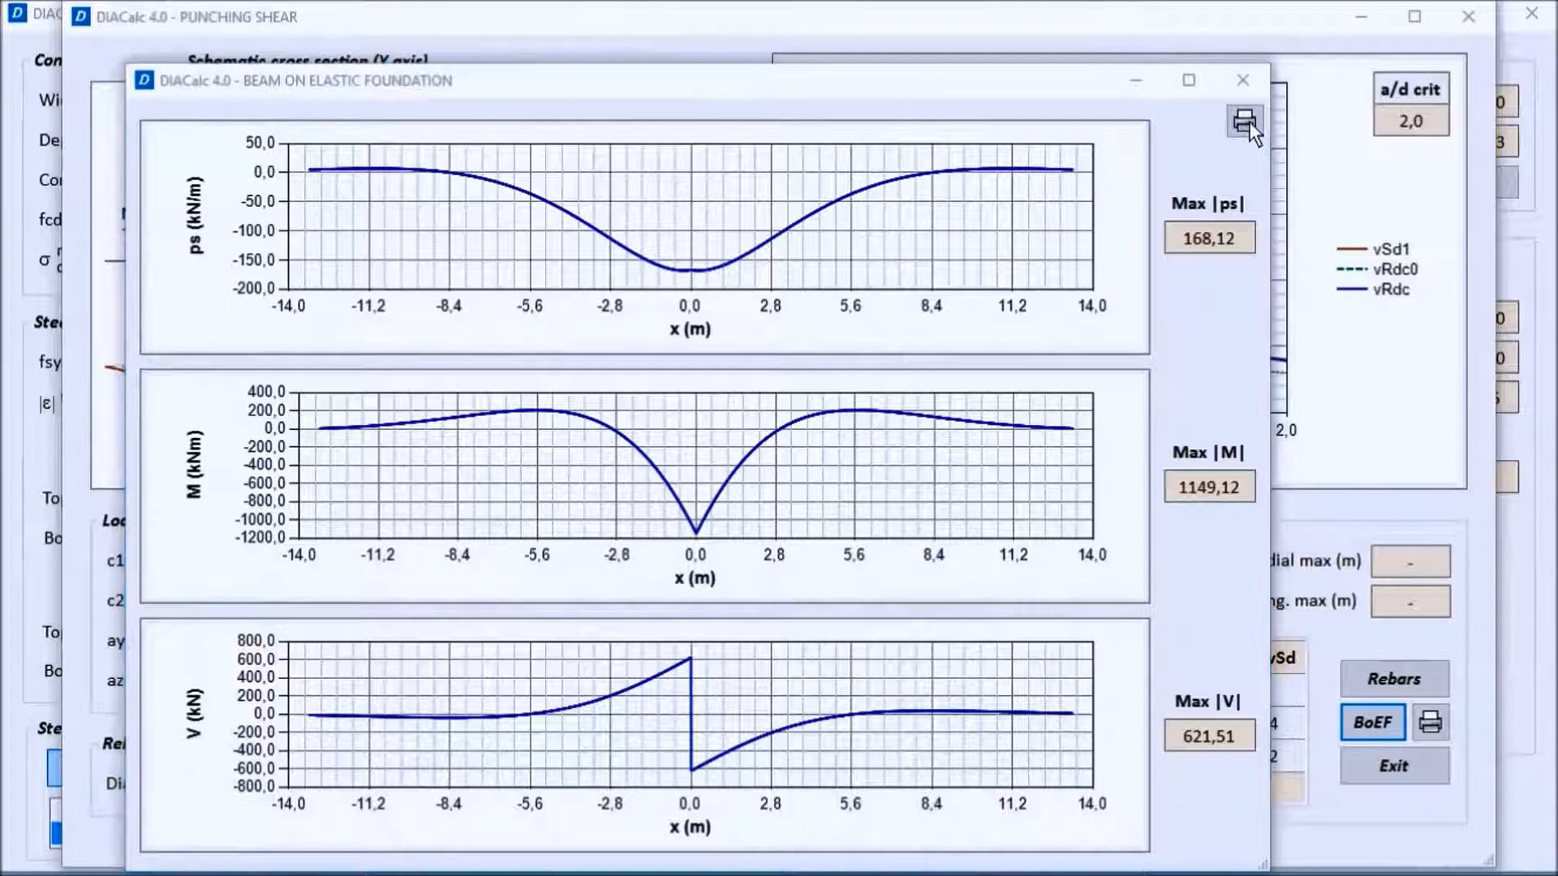
text(BoE)
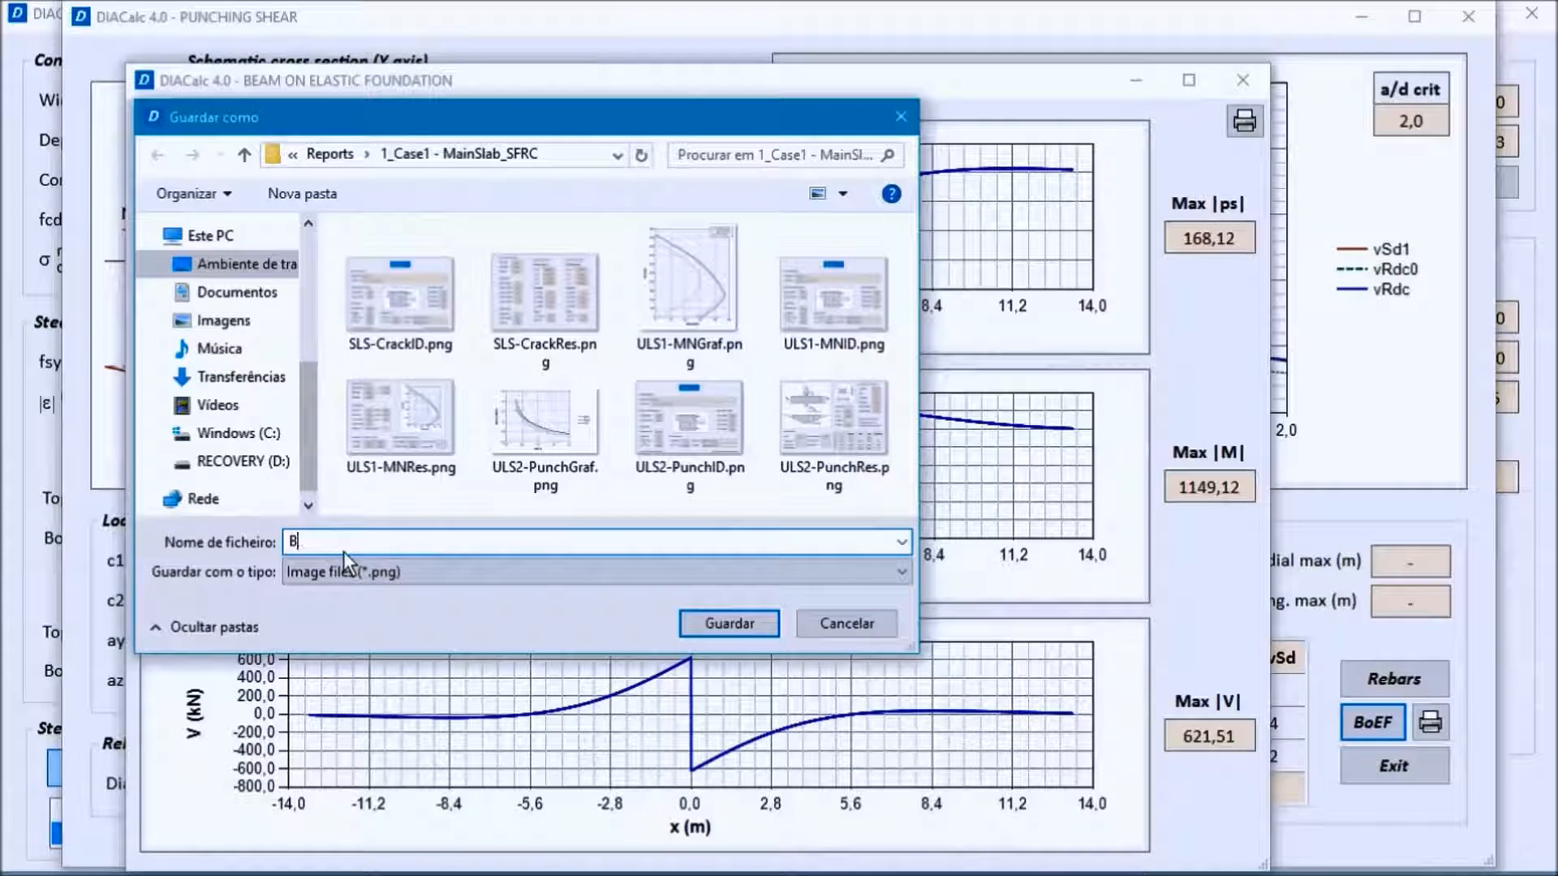
text(F)
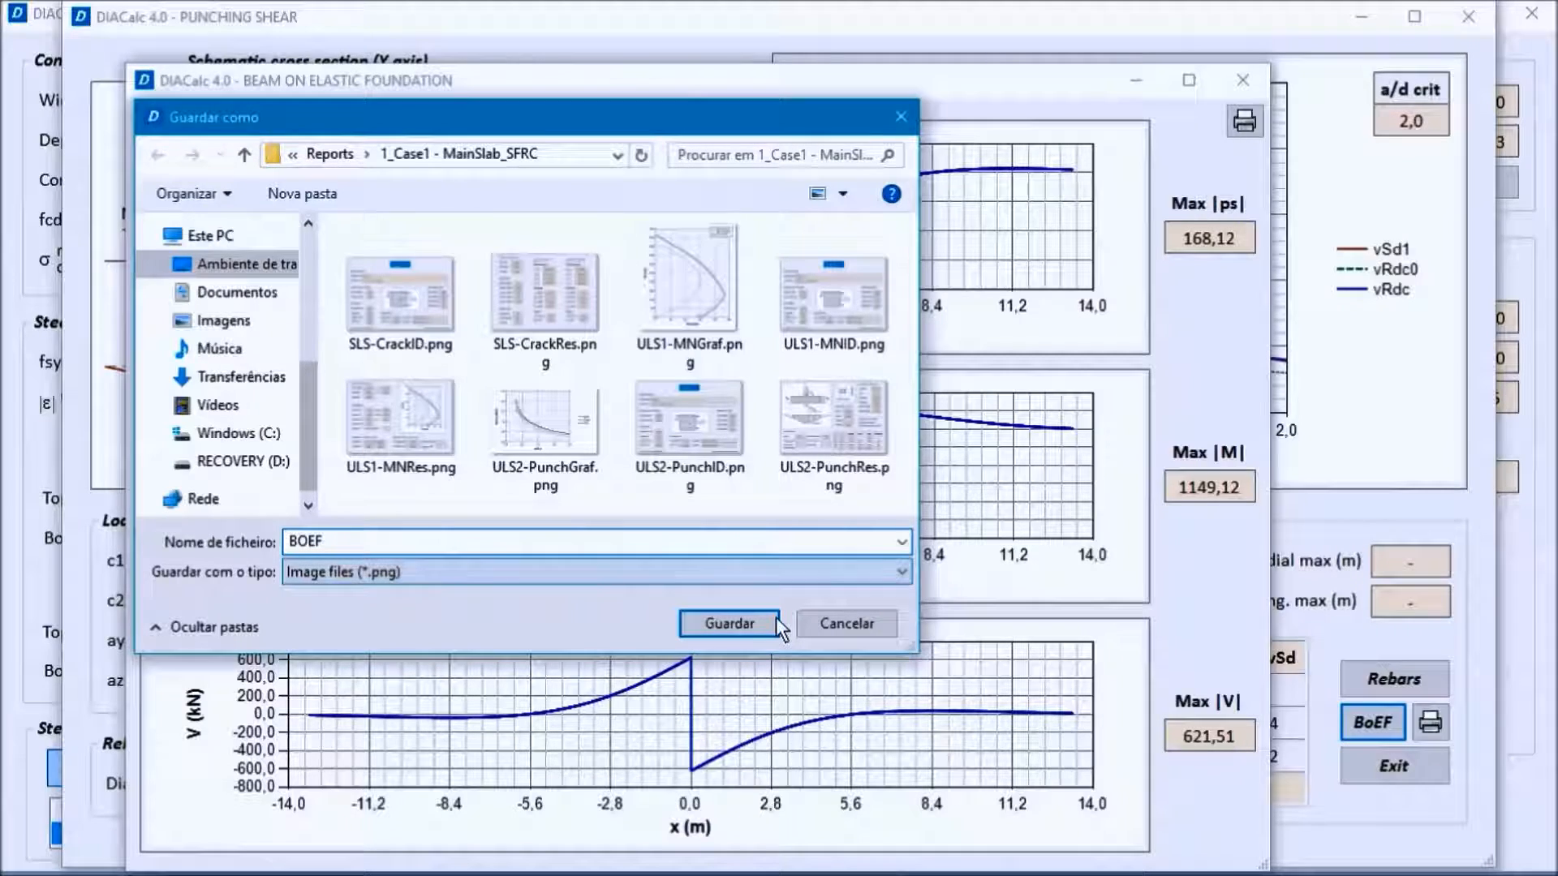
click(748, 625)
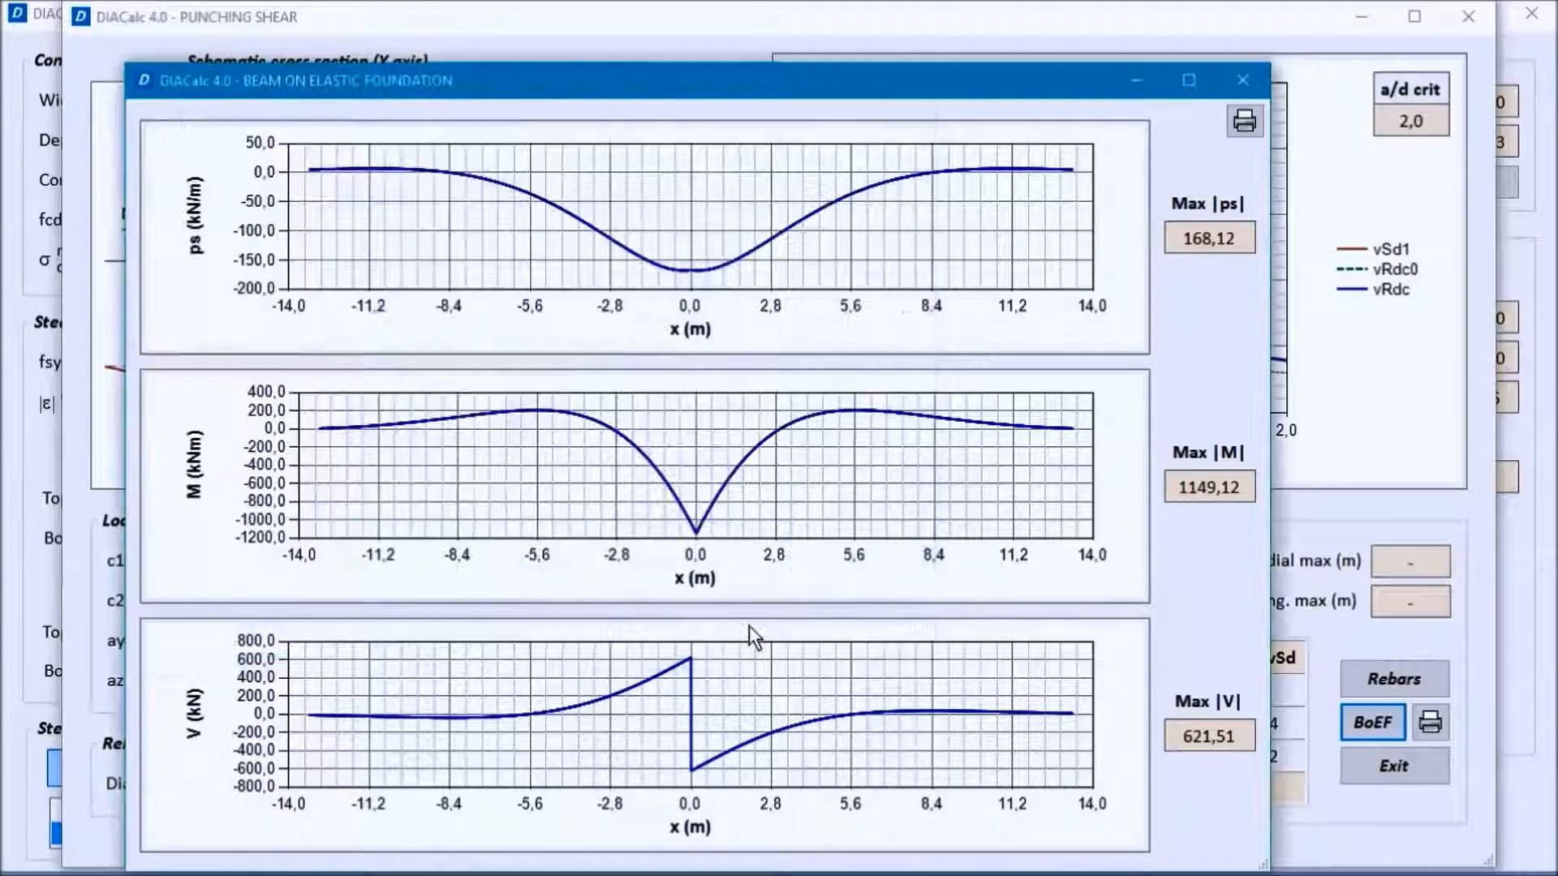
click(1245, 80)
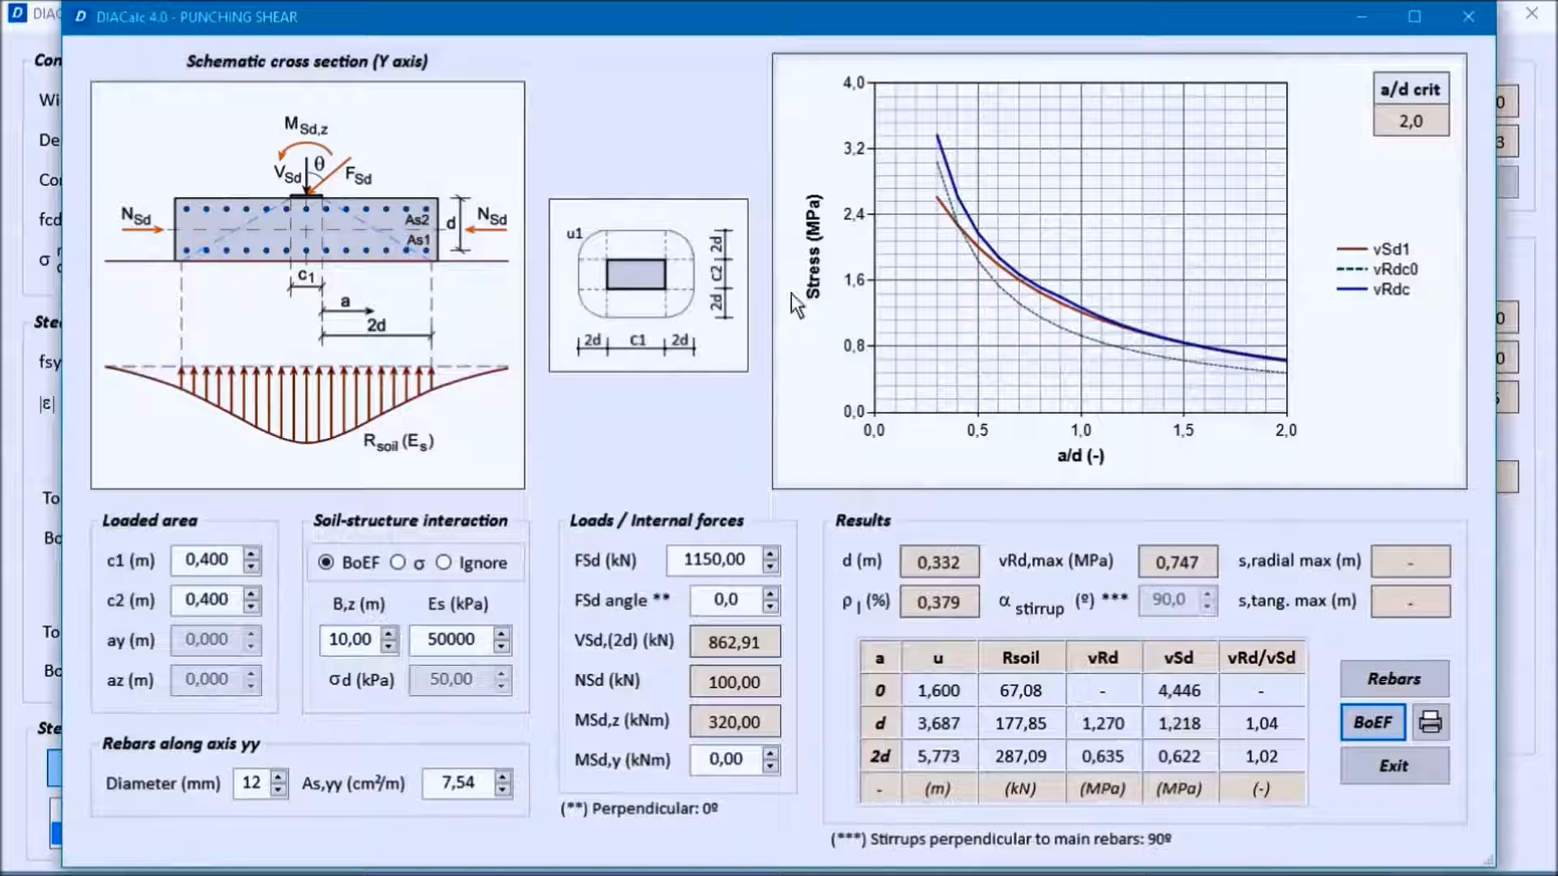
click(1394, 766)
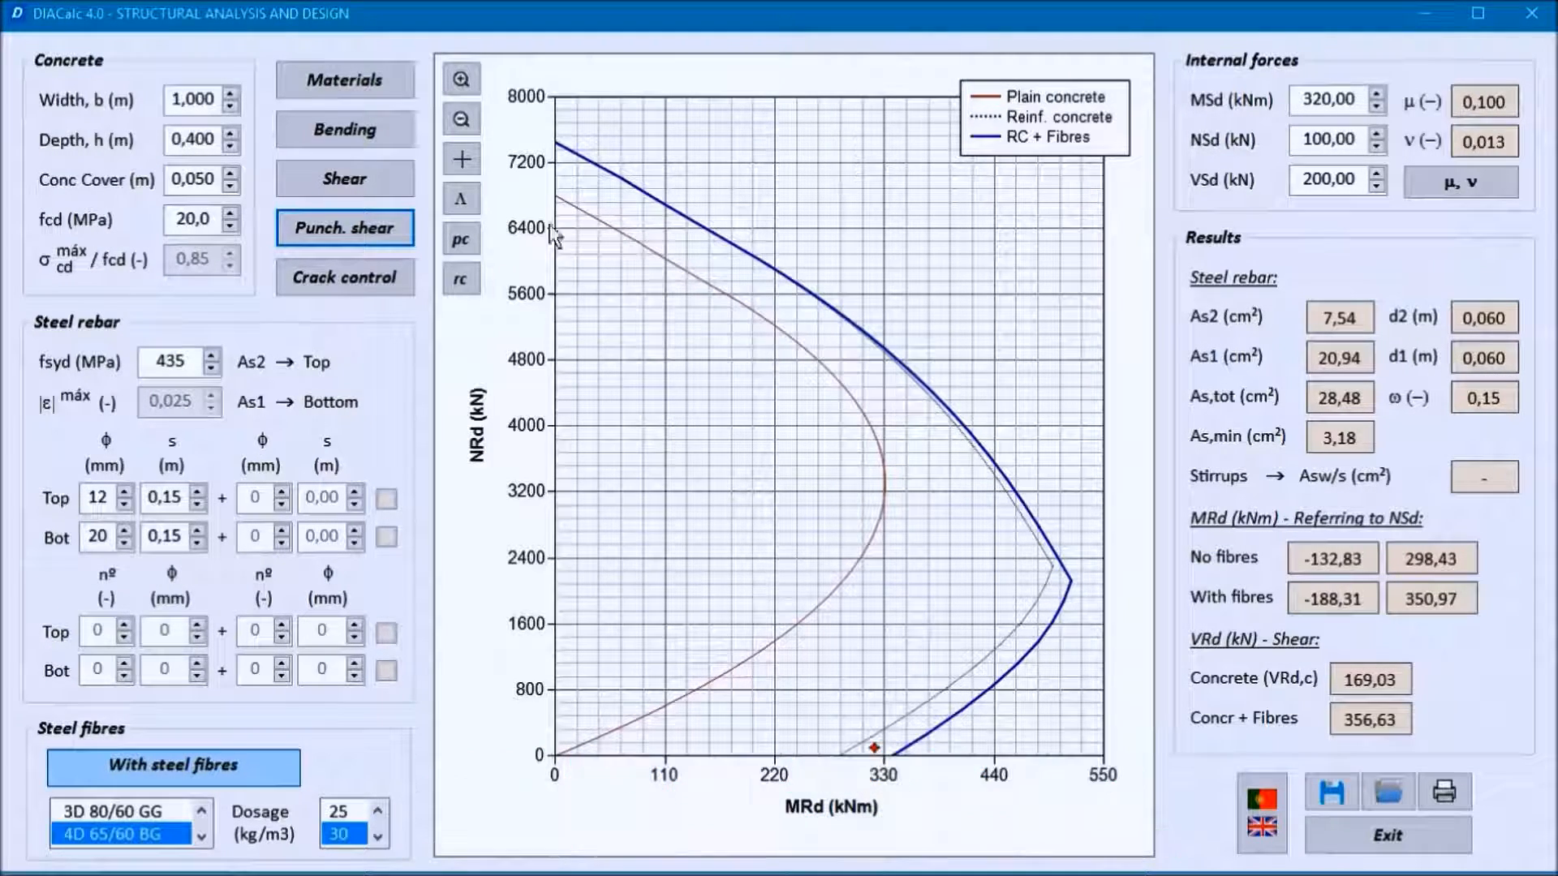
- Switch to File Explorer and open the 1_Case1 - MainSlab_SFRC folder inside Project1's Reports folder
key(alt+Tab)
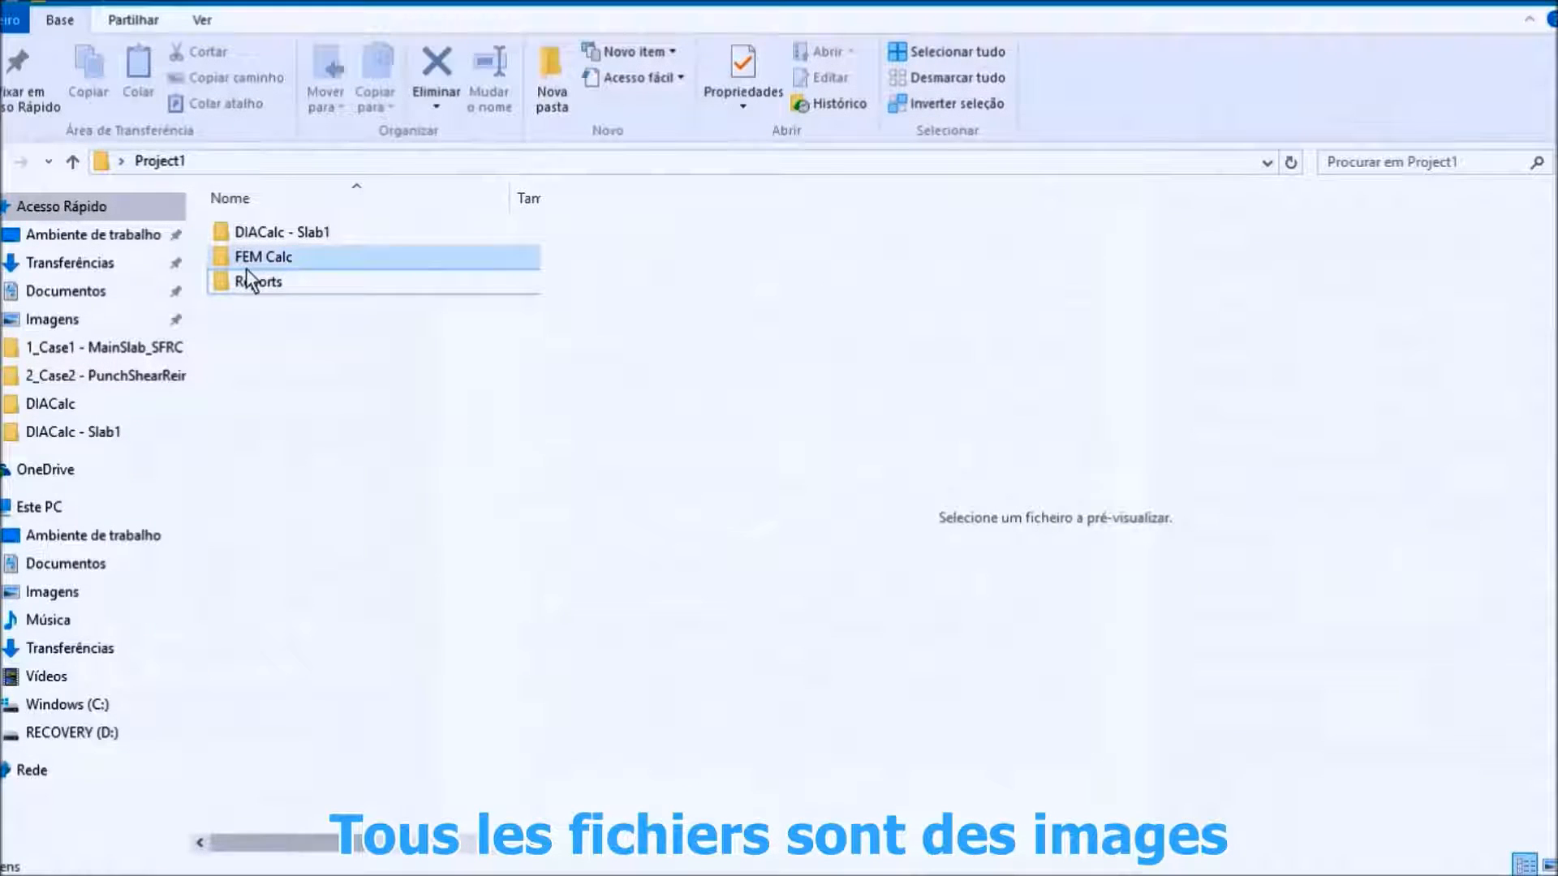
click(262, 281)
double_click(262, 280)
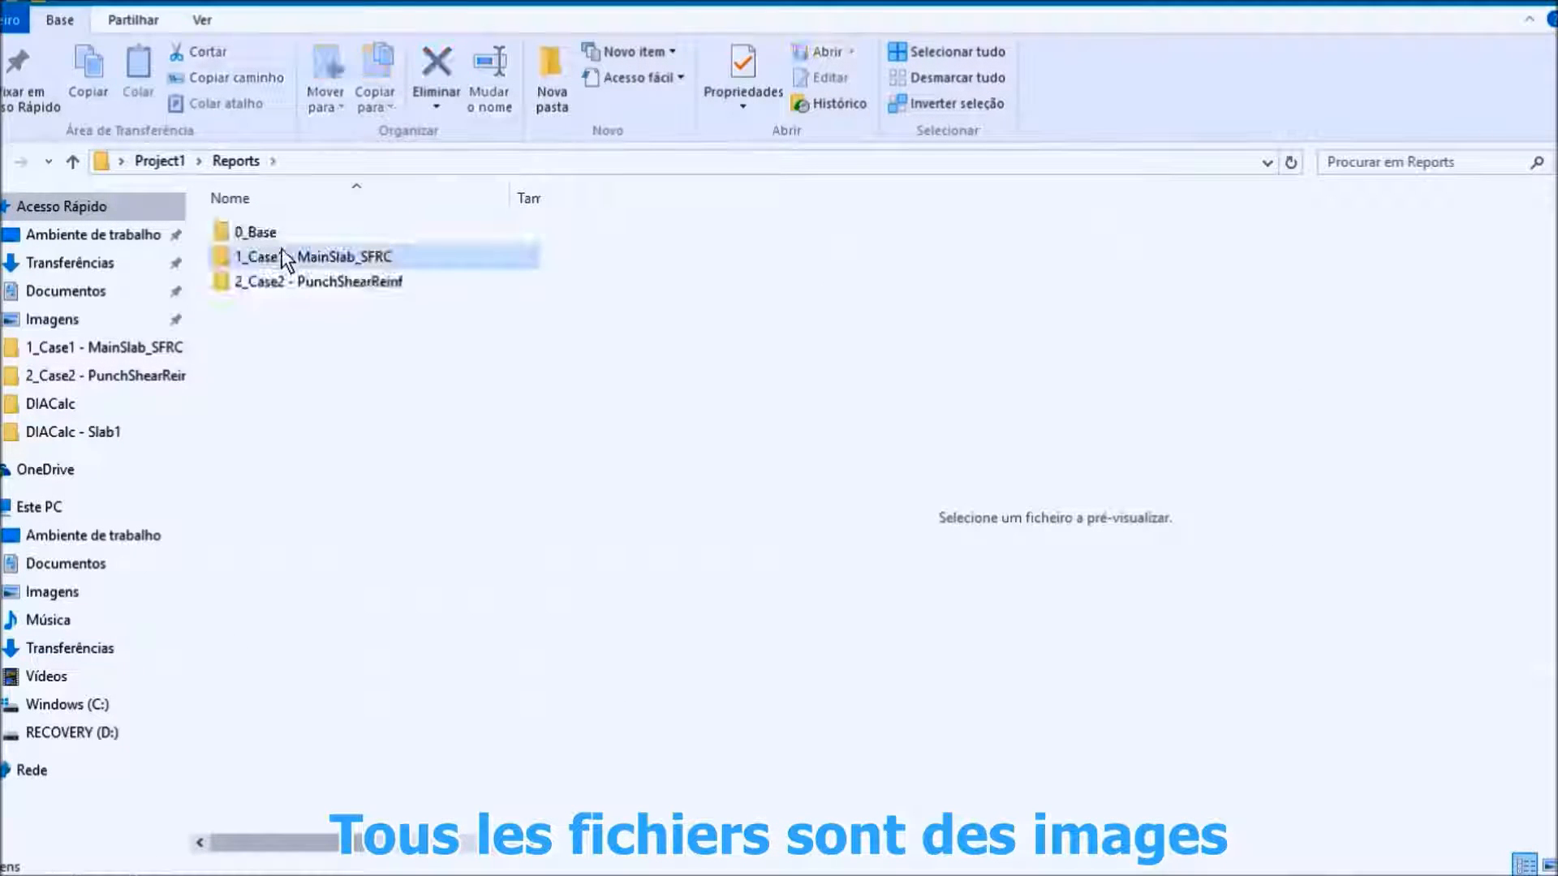
click(280, 256)
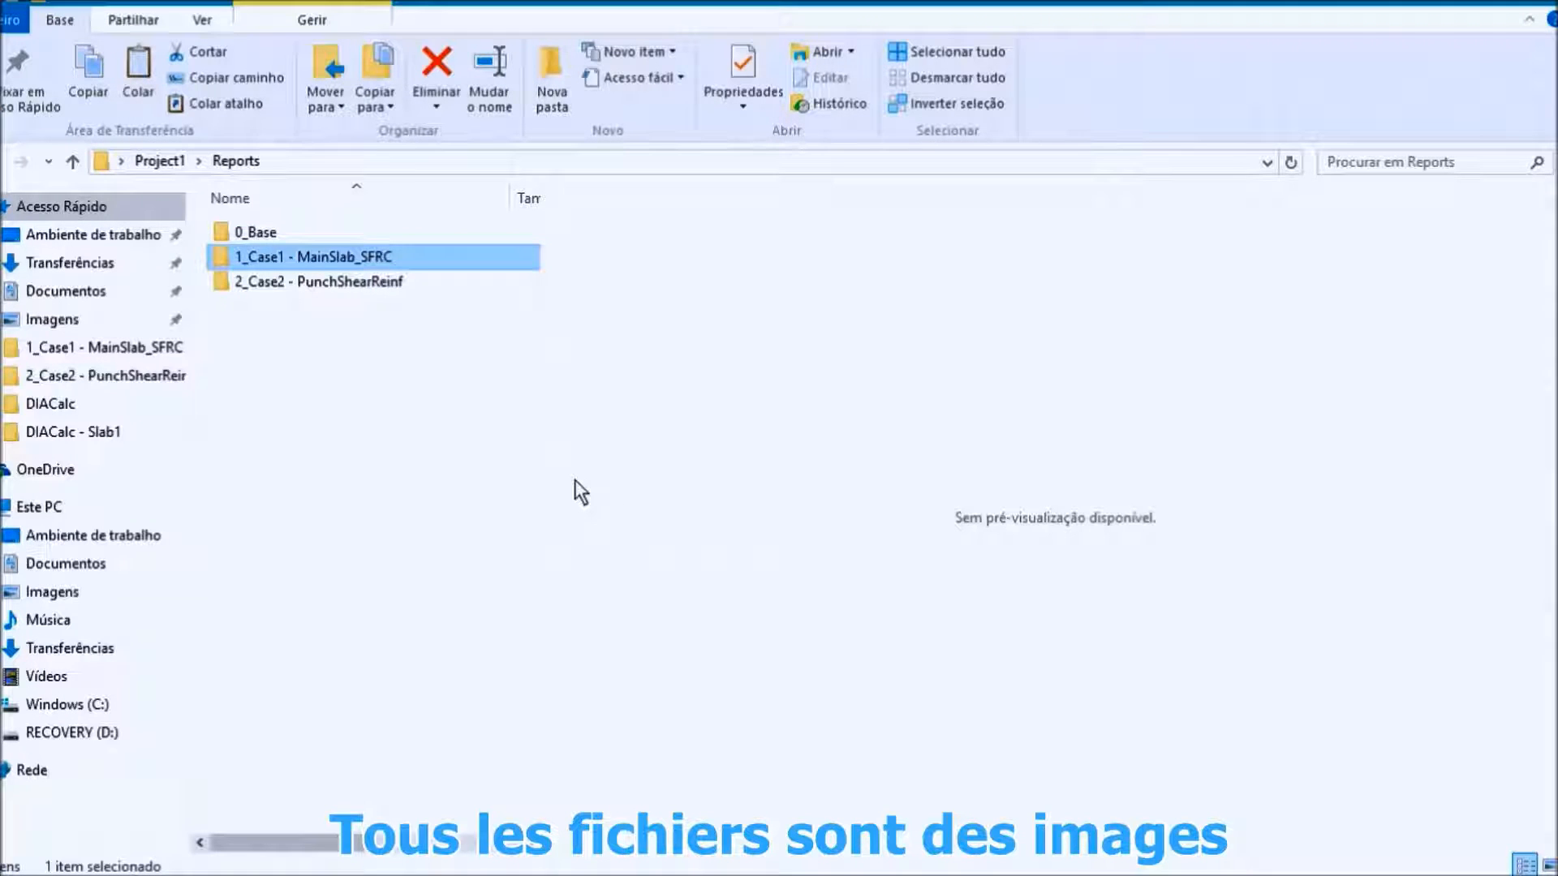
double_click(286, 255)
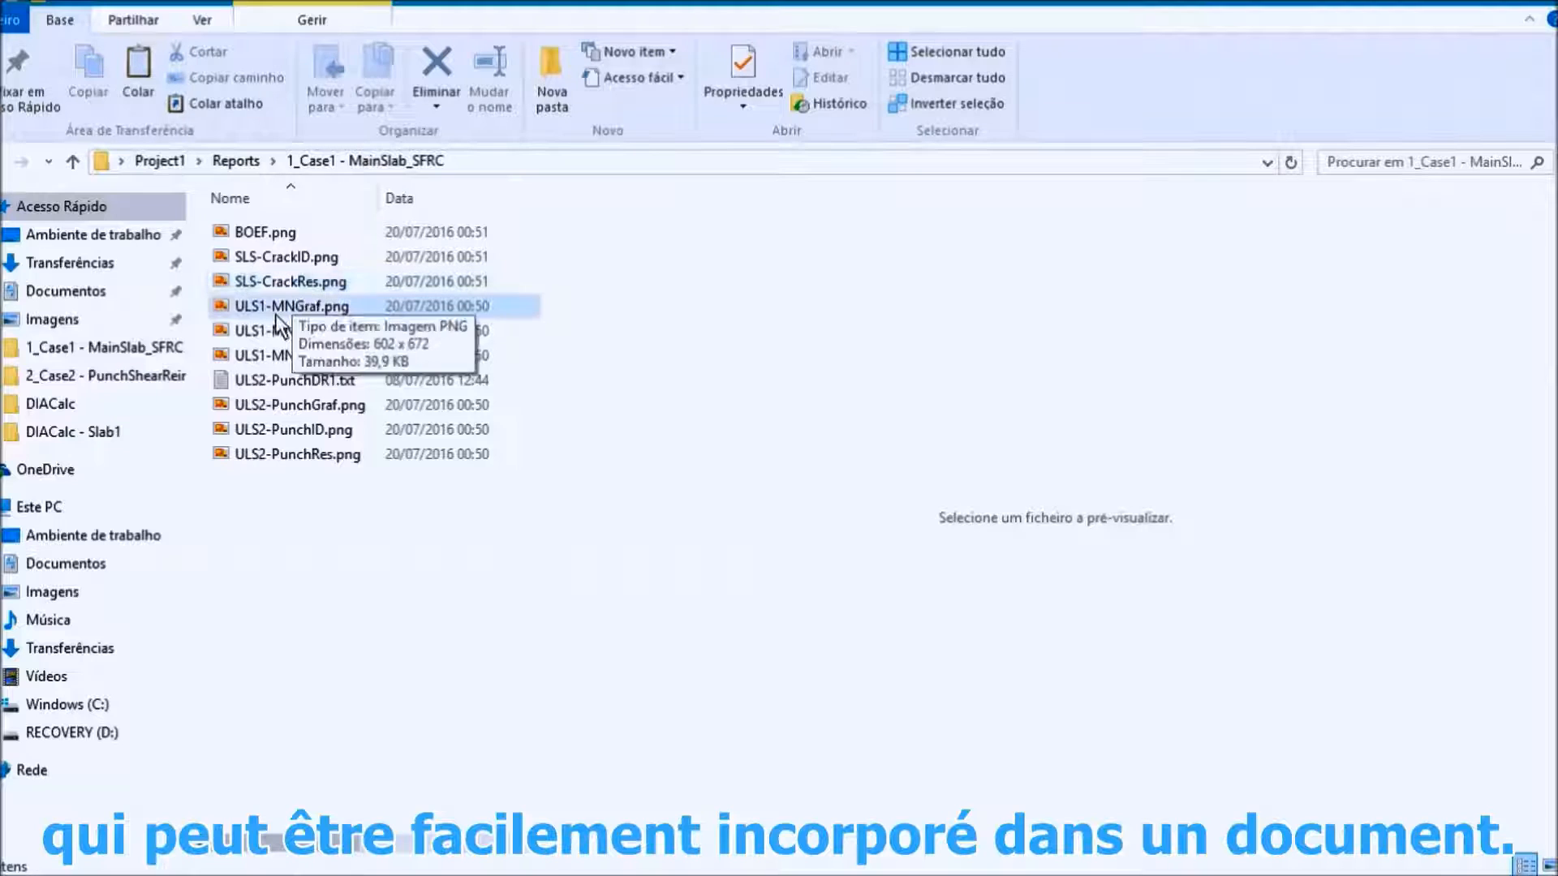
- Preview the exported images BOEF.png, SLS-CrackID.png and SLS-CrackRes.png to examine the foundation diagrams and the crack control identification and results
click(252, 234)
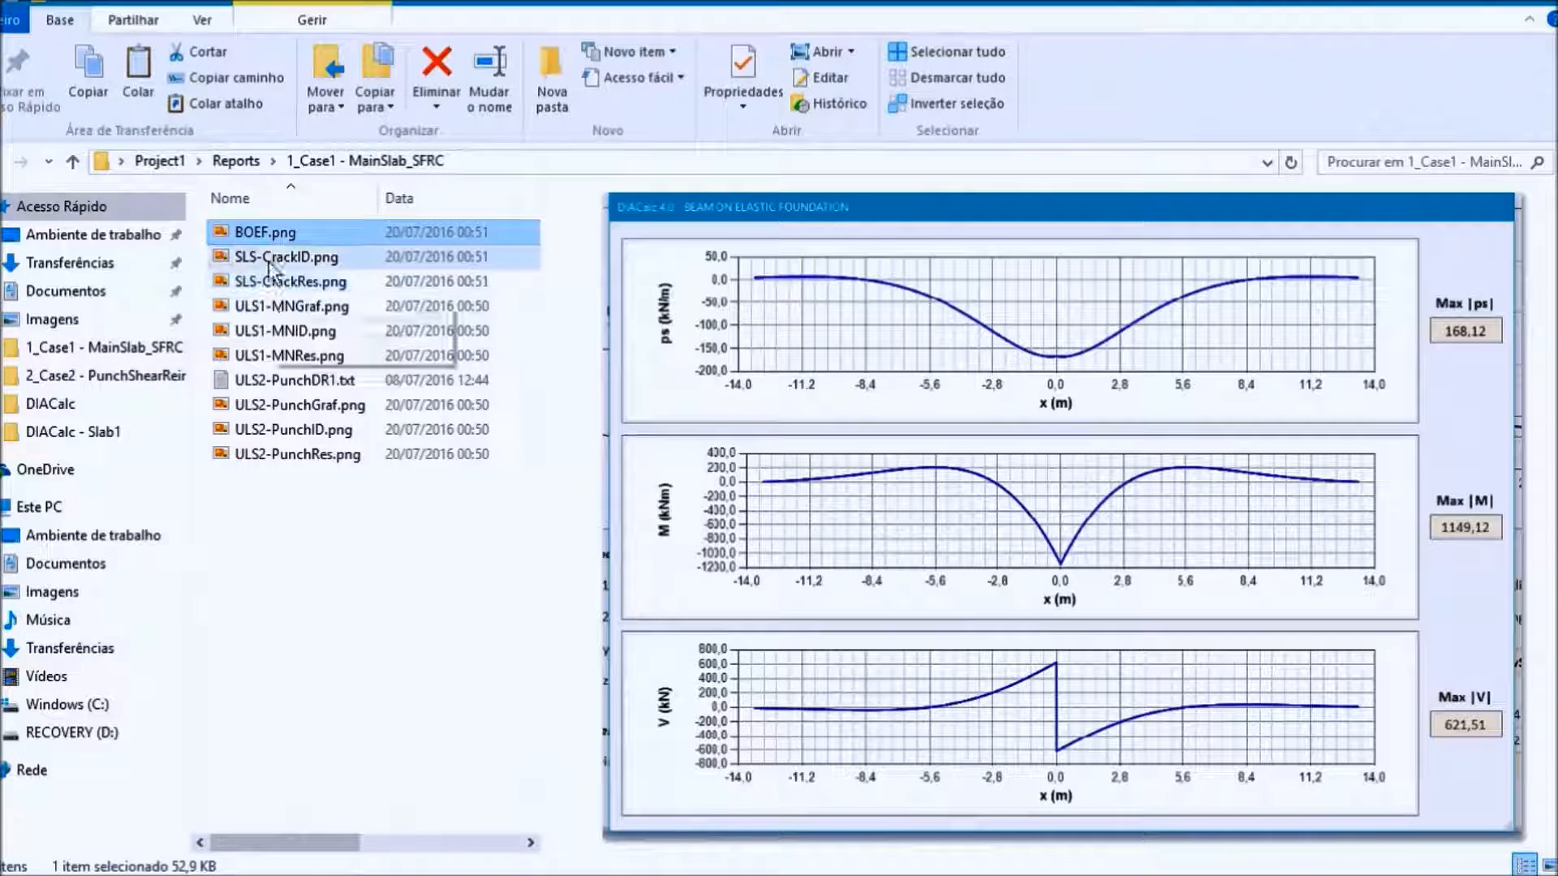
click(269, 256)
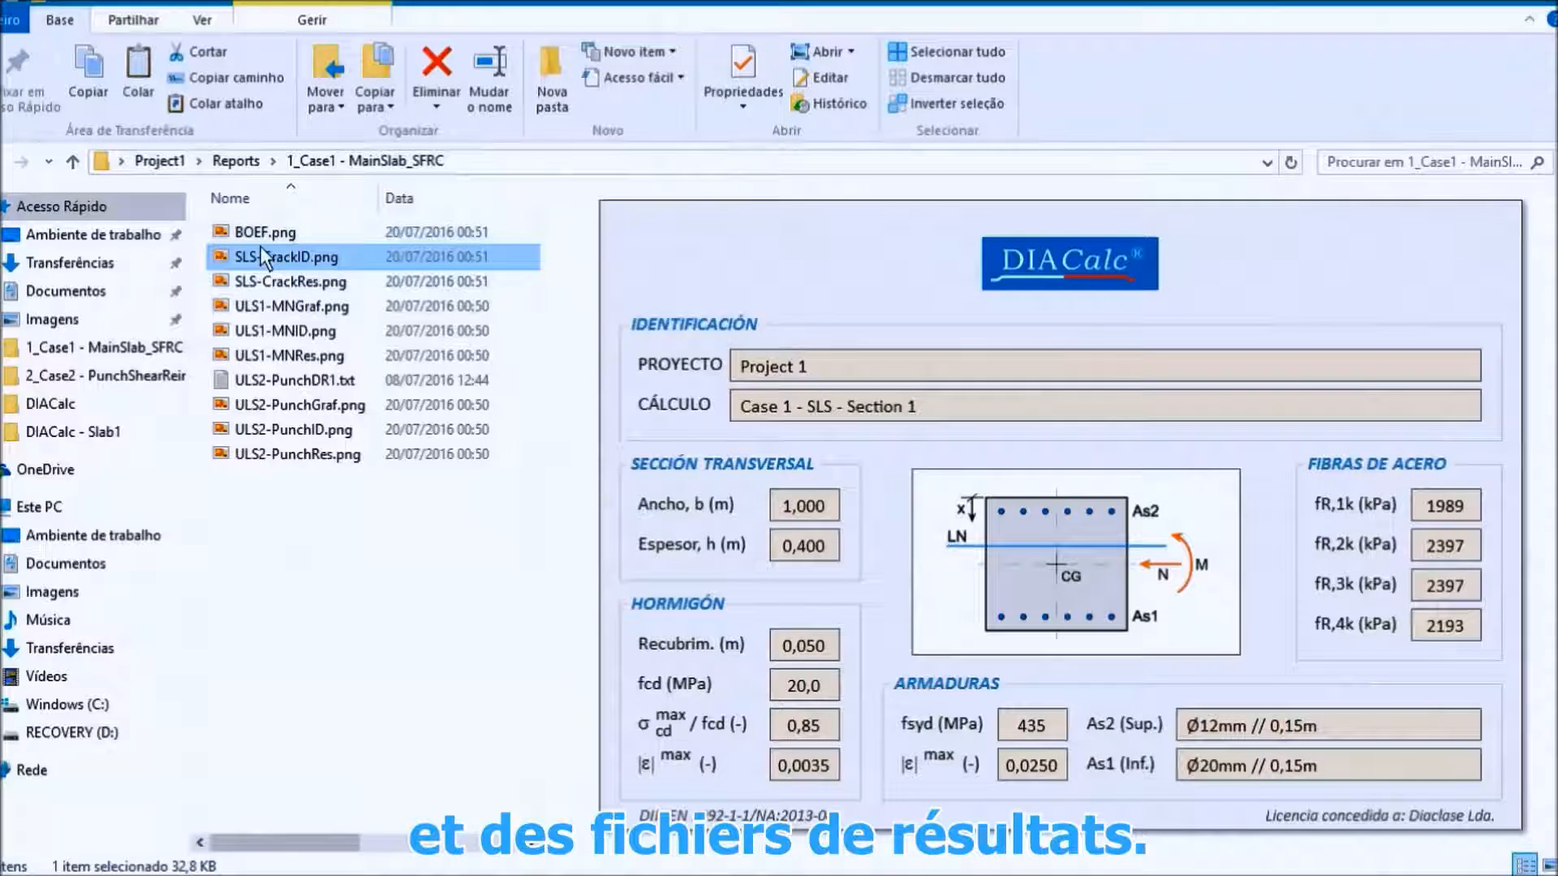
click(266, 233)
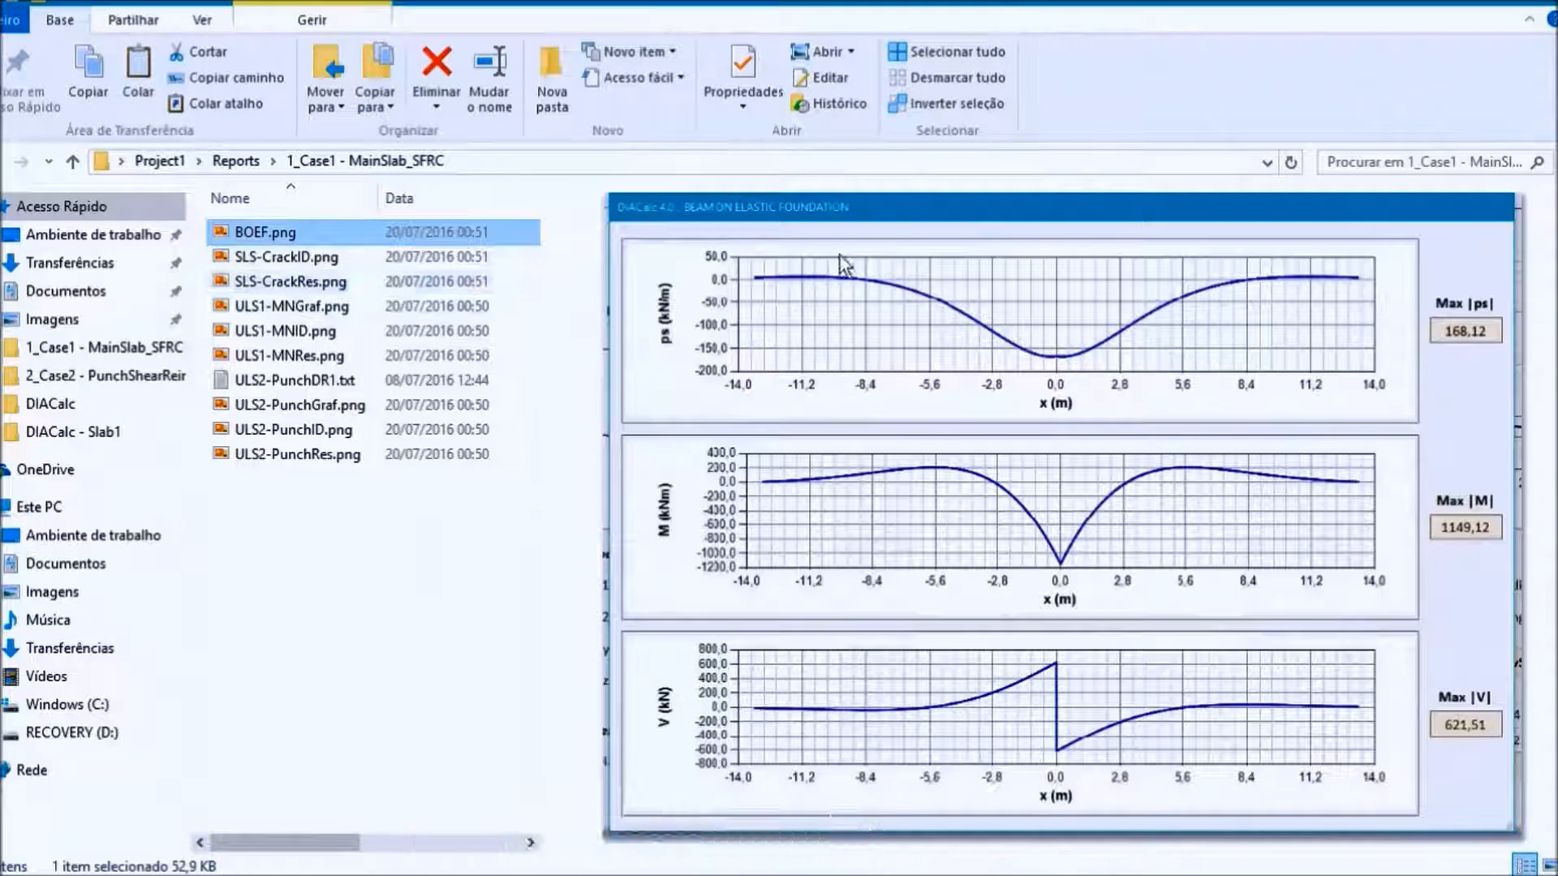
click(289, 261)
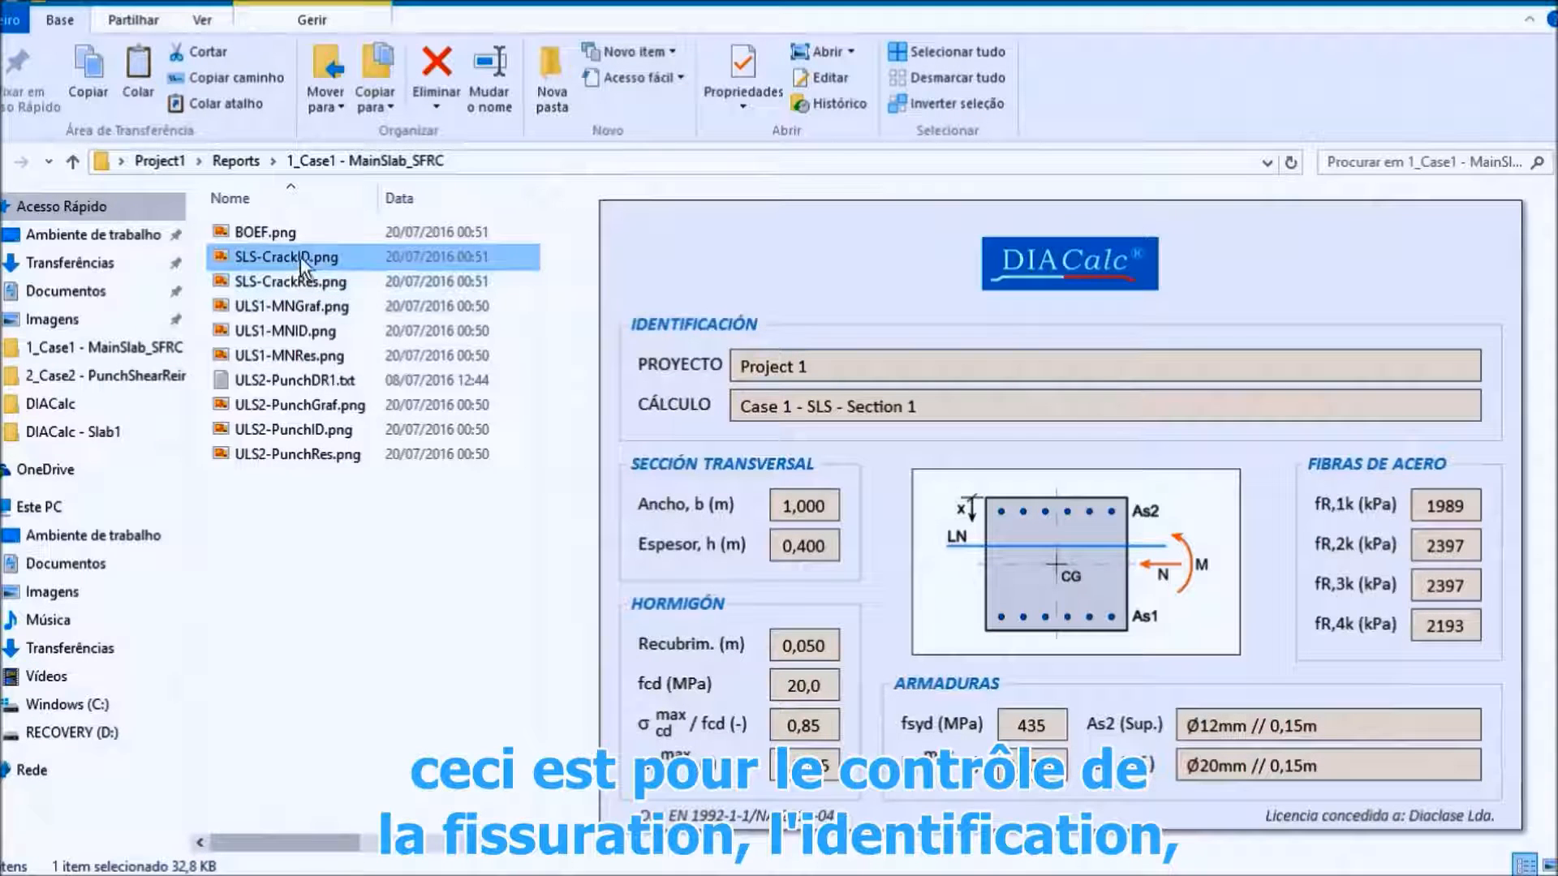
click(291, 281)
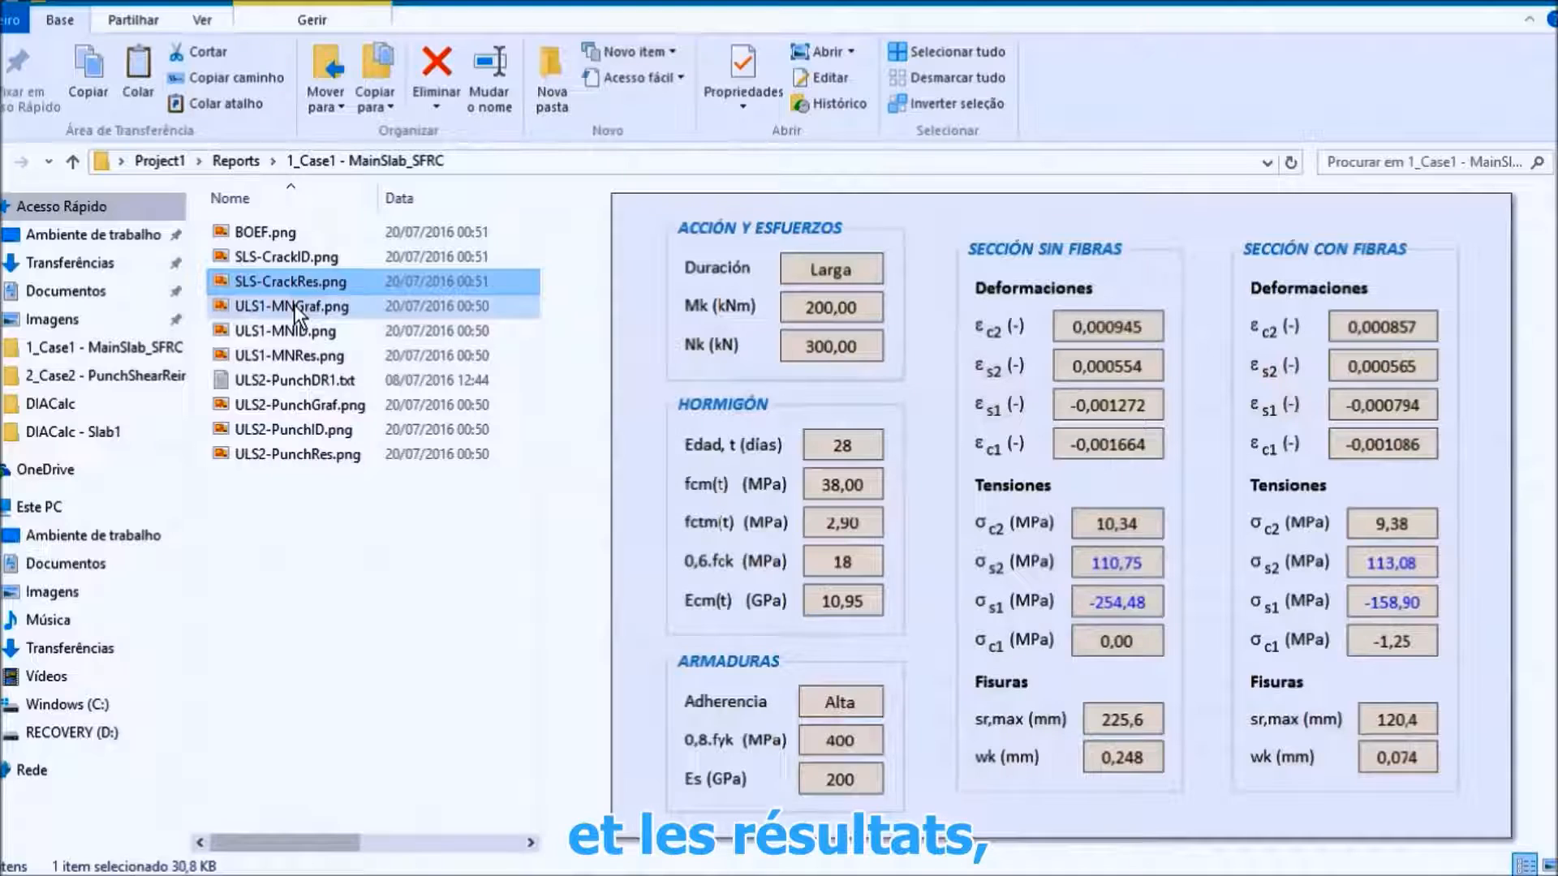
- Preview ULS1-MNGraf.png, ULS1-MNID.png and ULS1-MNRes.png to examine the bending resistance diagram, section identification and results
click(295, 310)
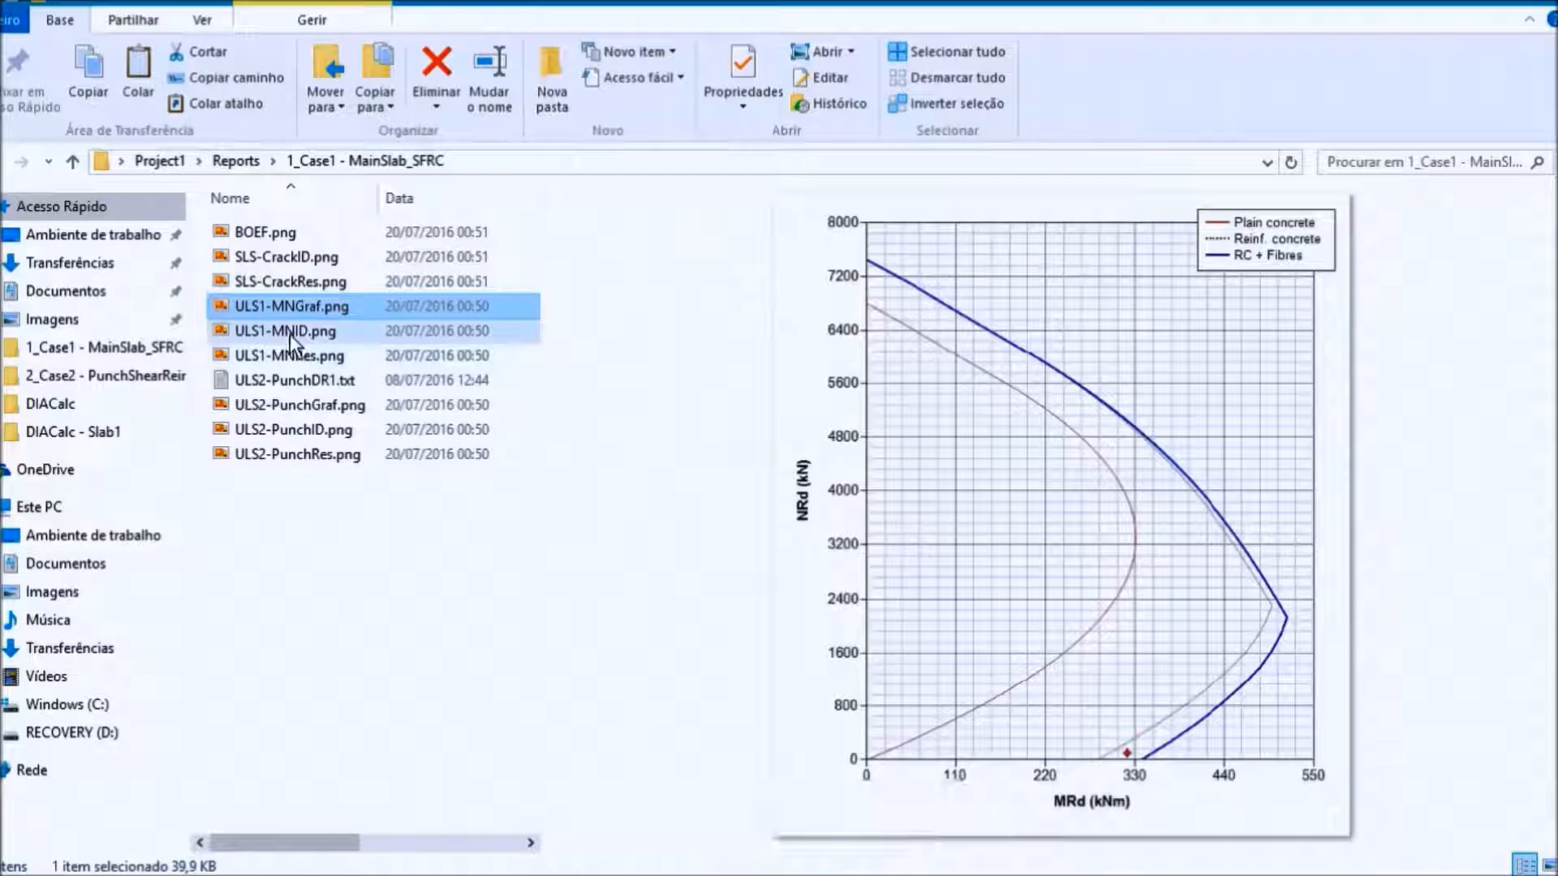
click(287, 330)
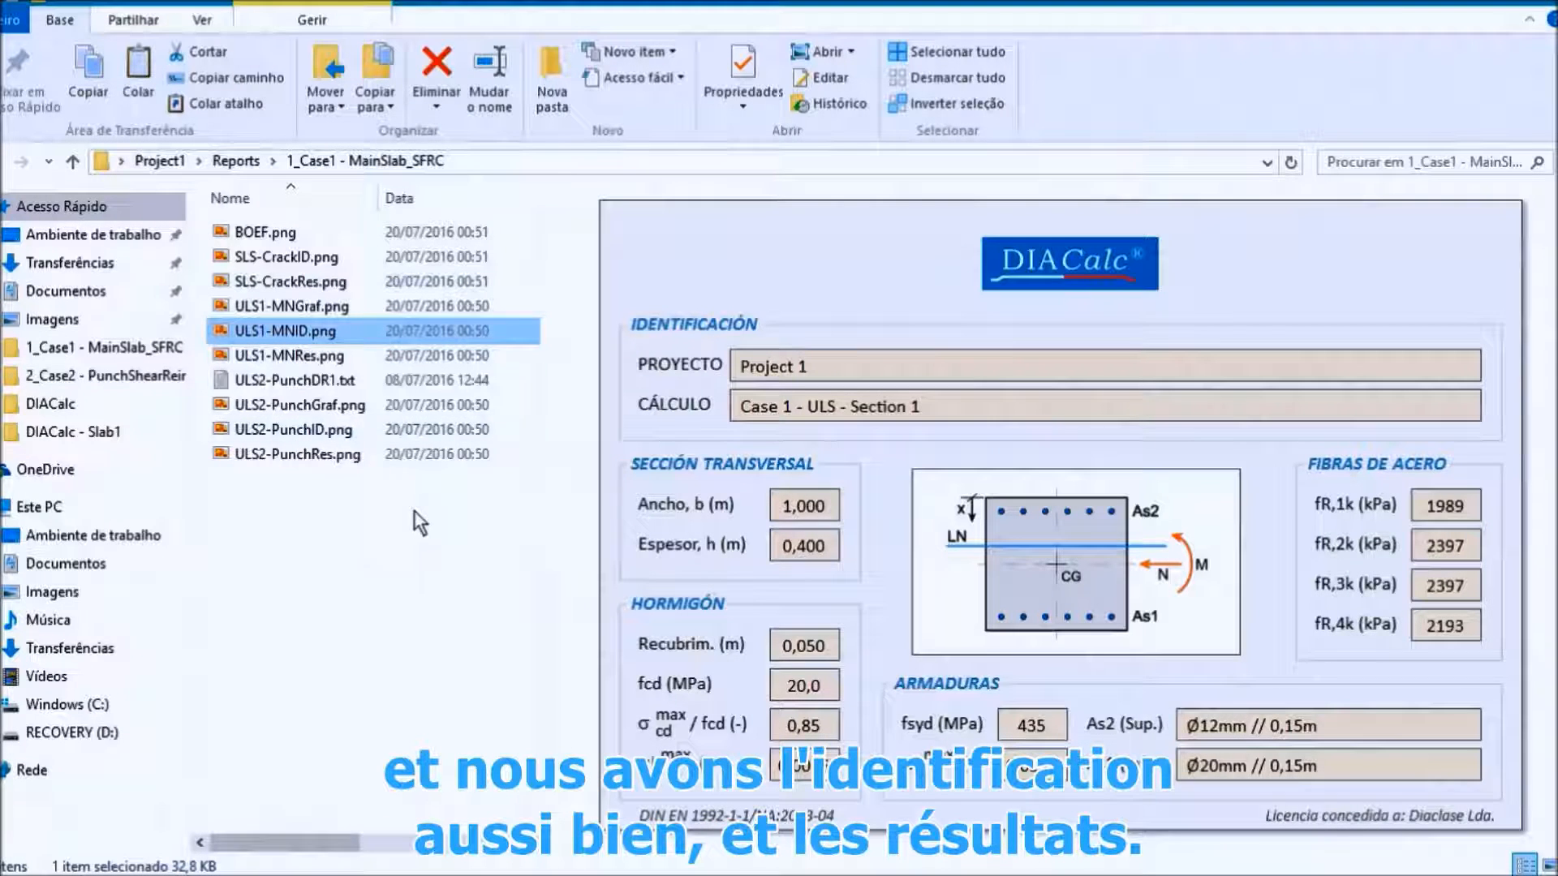
click(310, 358)
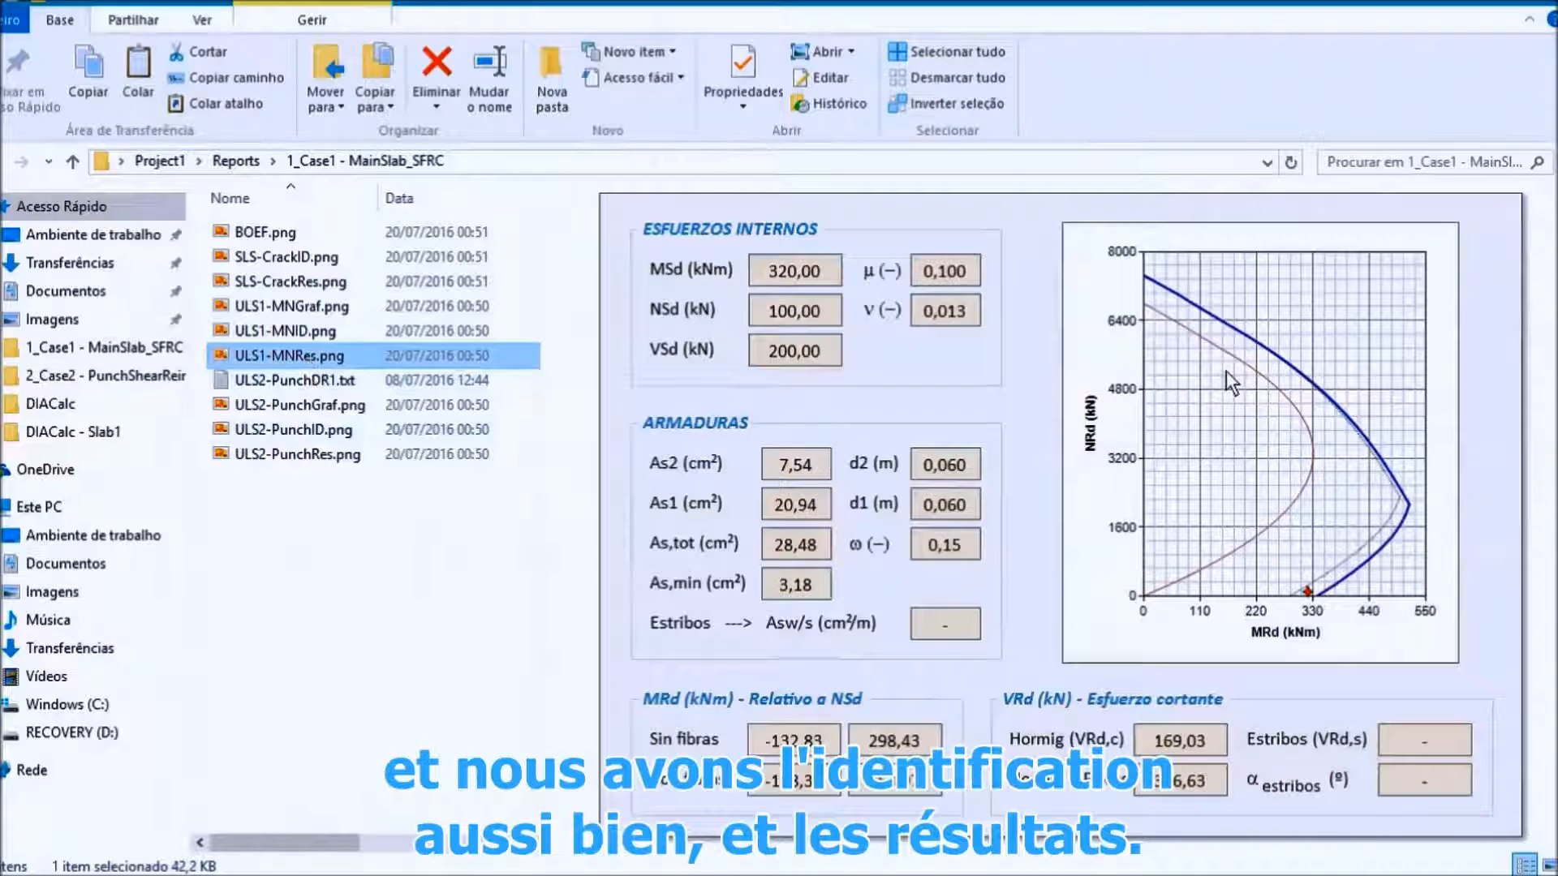
- Preview ULS2-PunchDR1.txt, ULS2-PunchGraf.png, ULS2-PunchID.png and ULS2-PunchRes.png to examine the punching shear reinforcement, graph, identification and results
click(294, 383)
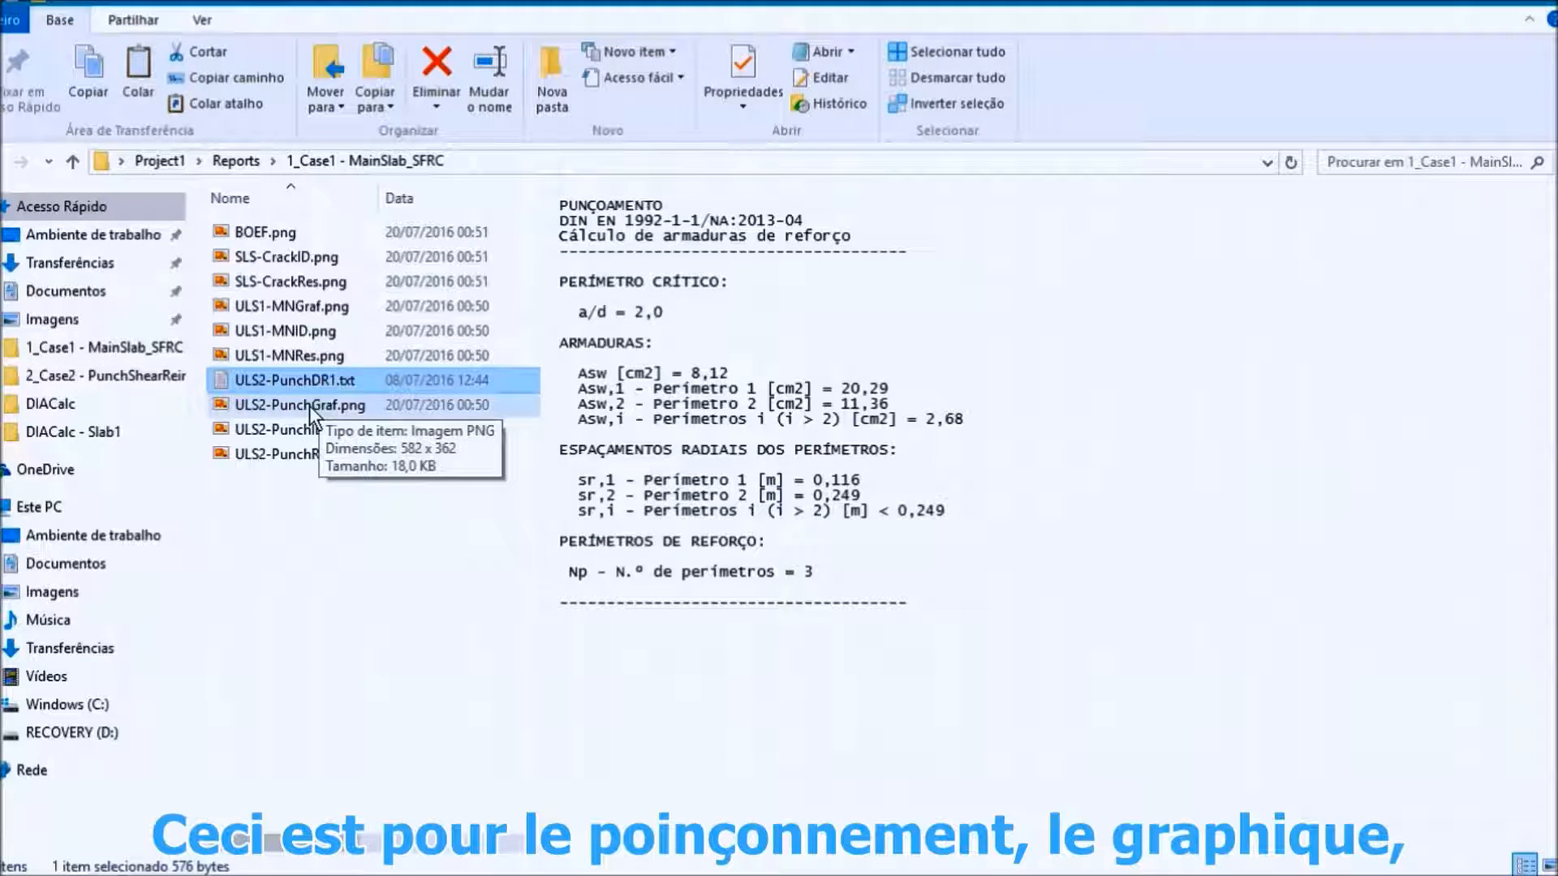
click(309, 406)
click(284, 438)
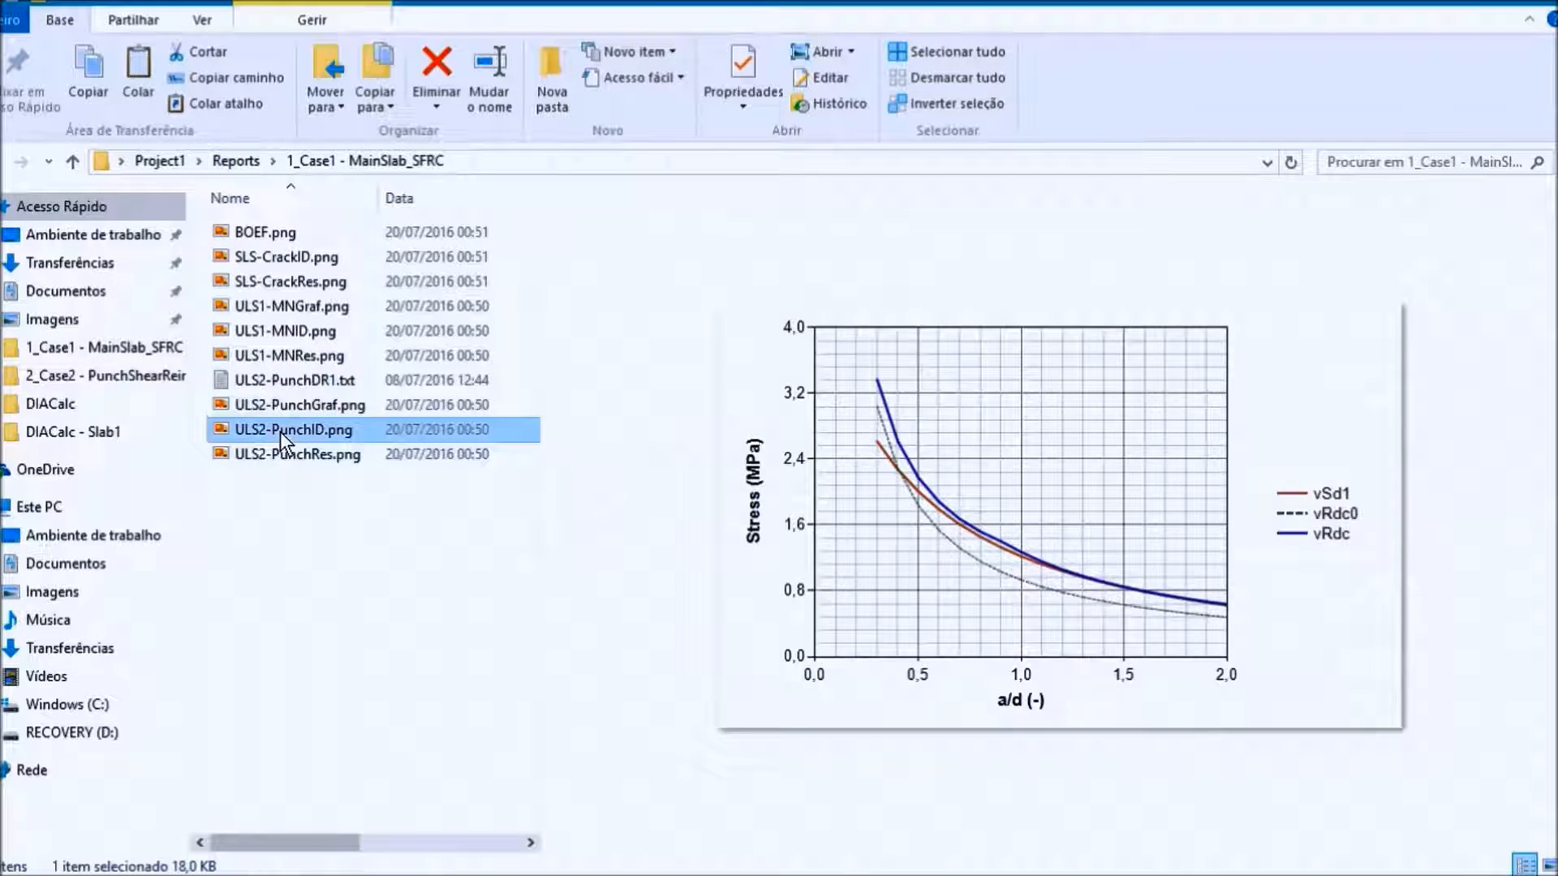
click(276, 456)
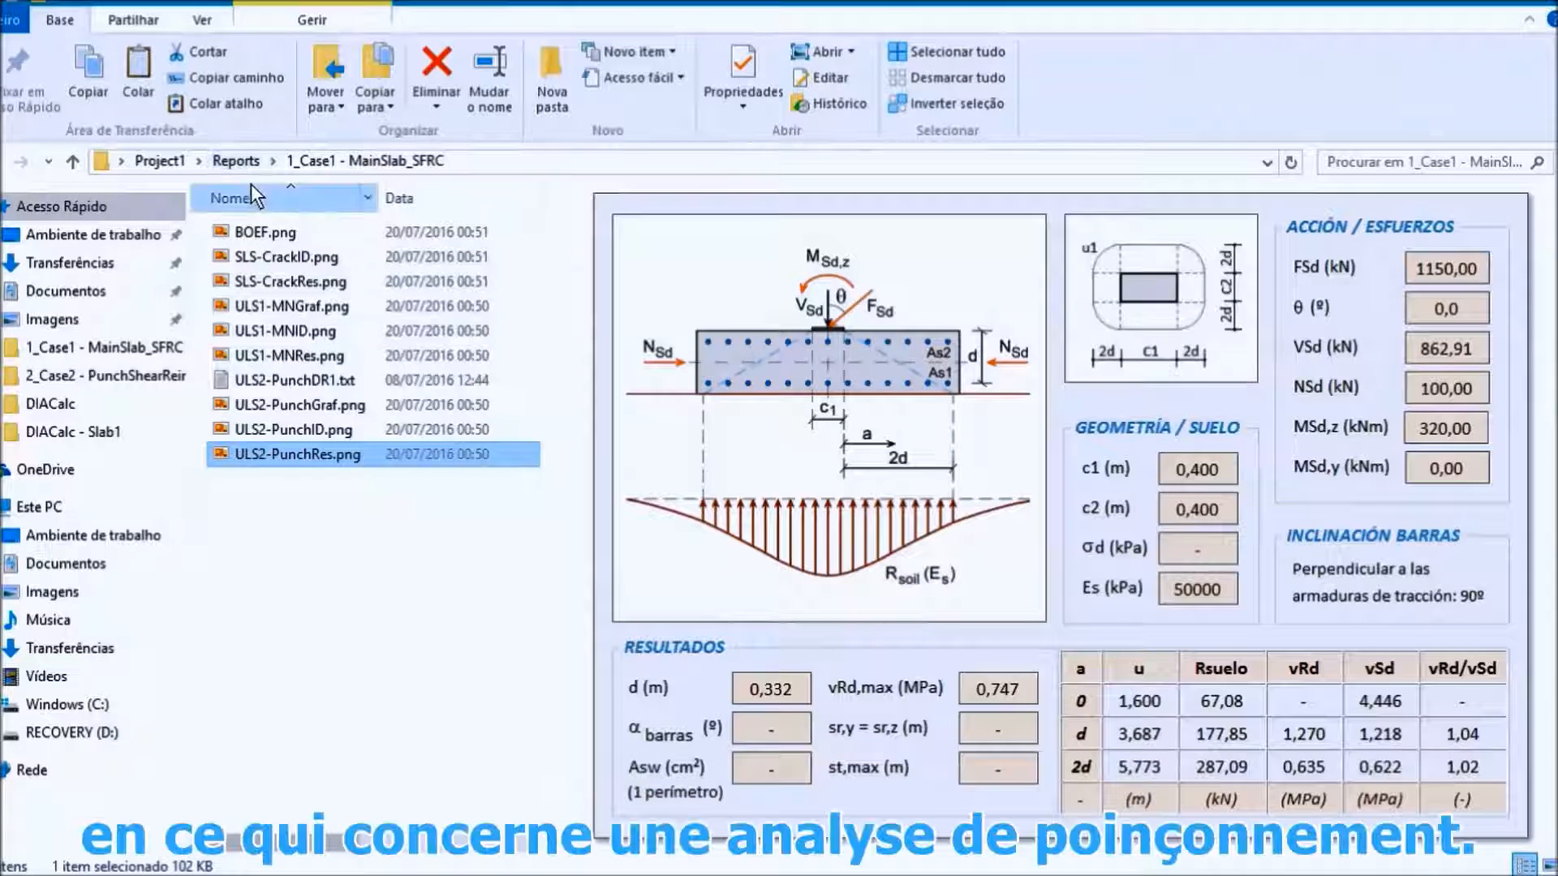
- Open the 2_Case2 - PunchShearReinf folder in Reports and switch to _Proj1_Annex2.docx in Word to examine the Case 2 punching shear report
click(245, 164)
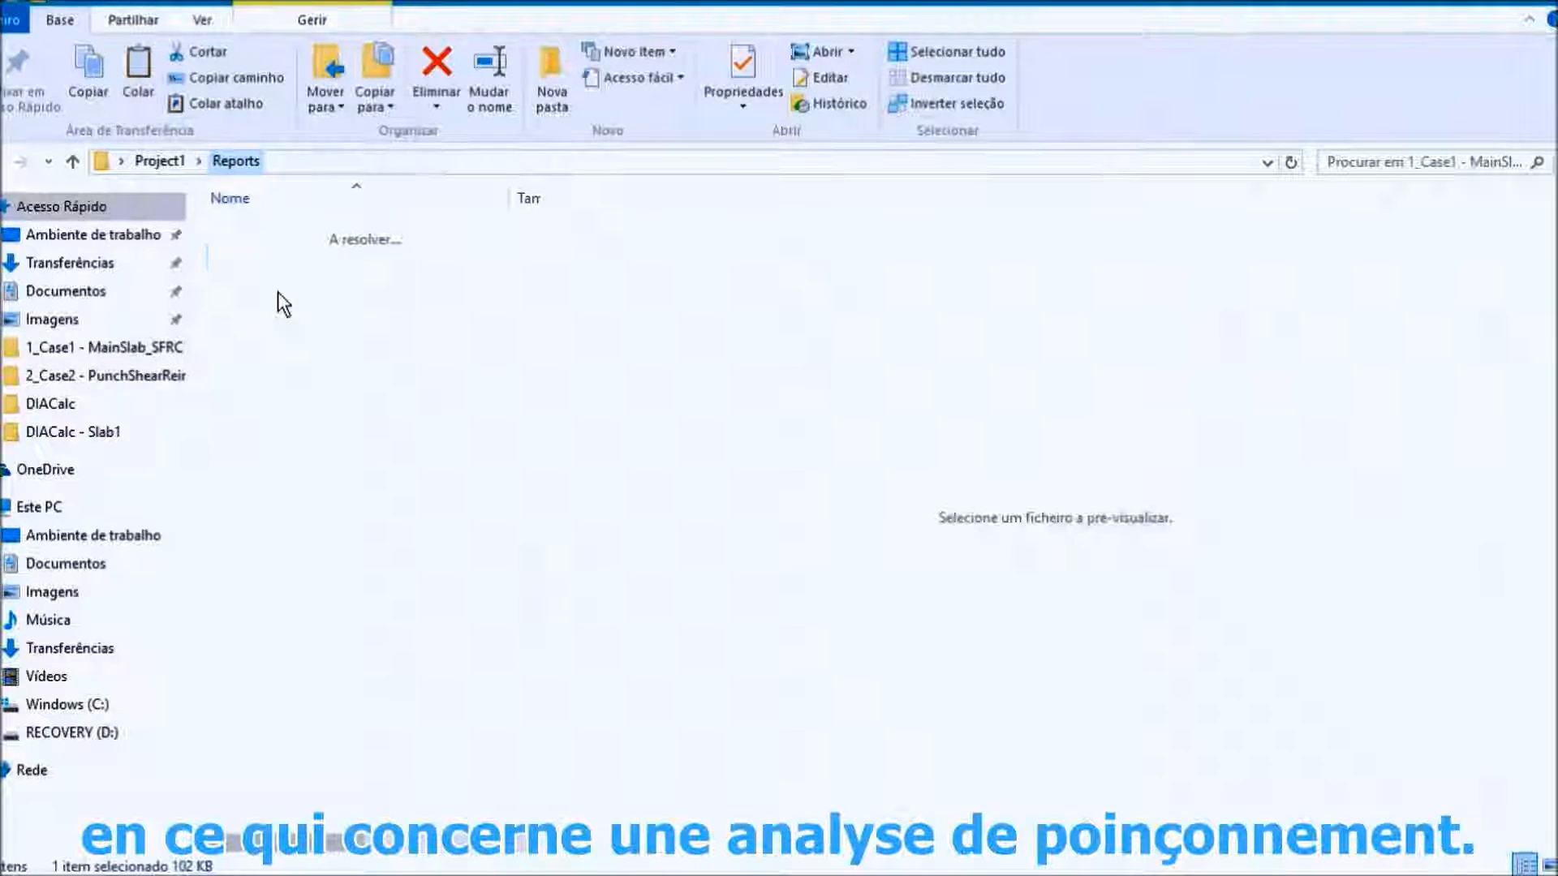
double_click(276, 281)
key(alt+Tab)
key(Tab)
key(shift+Tab)
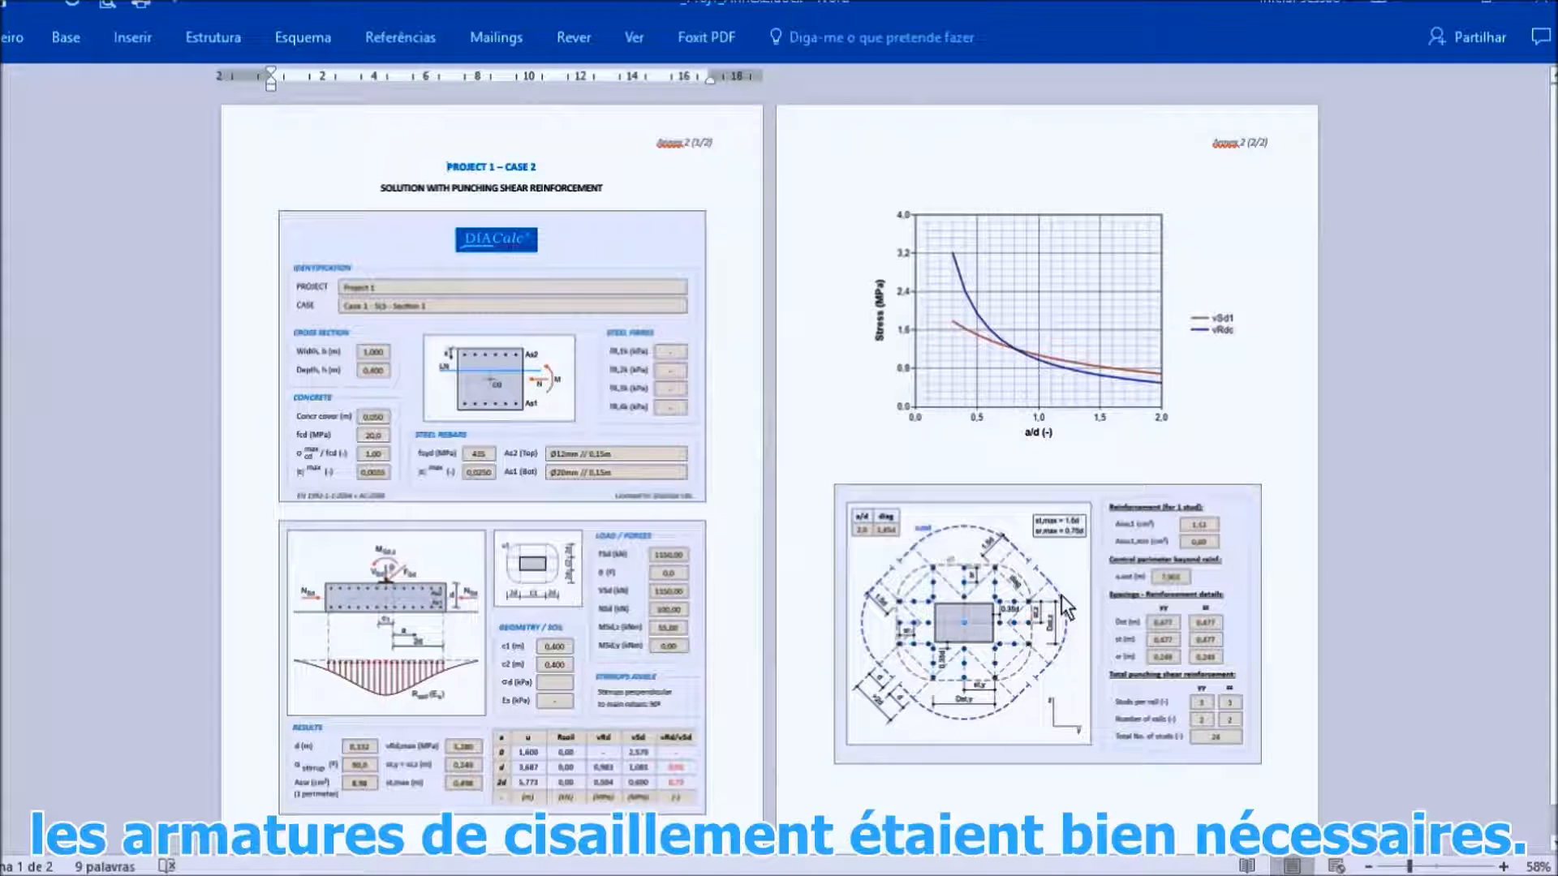
- Switch from Word back to the 2_Case2 - PunchShearReinf folder in File Explorer
key(alt+Tab)
key(alt+Tab)
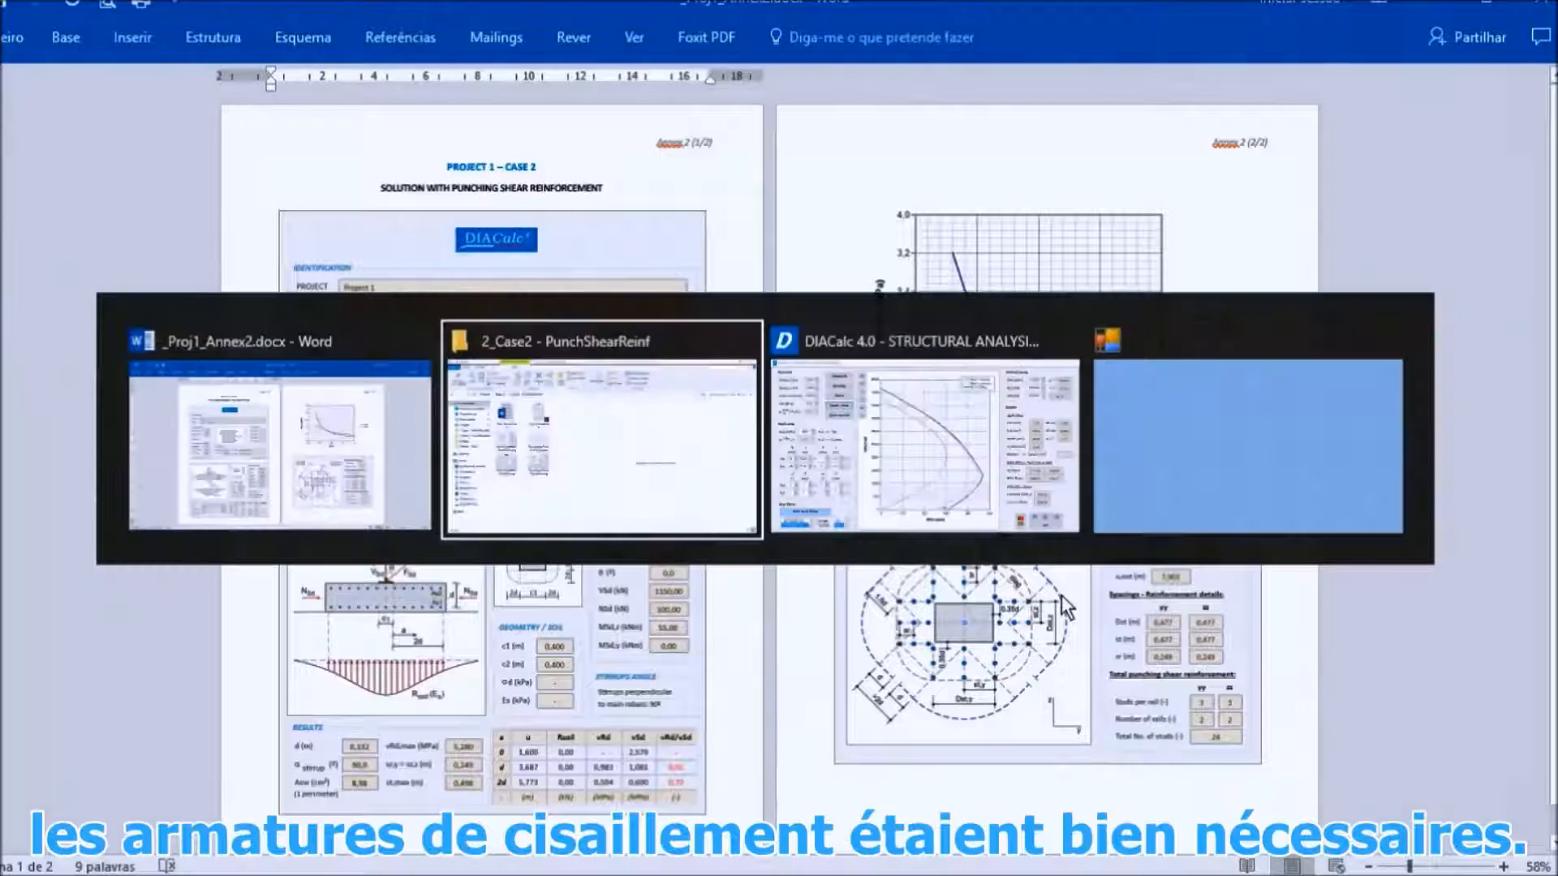